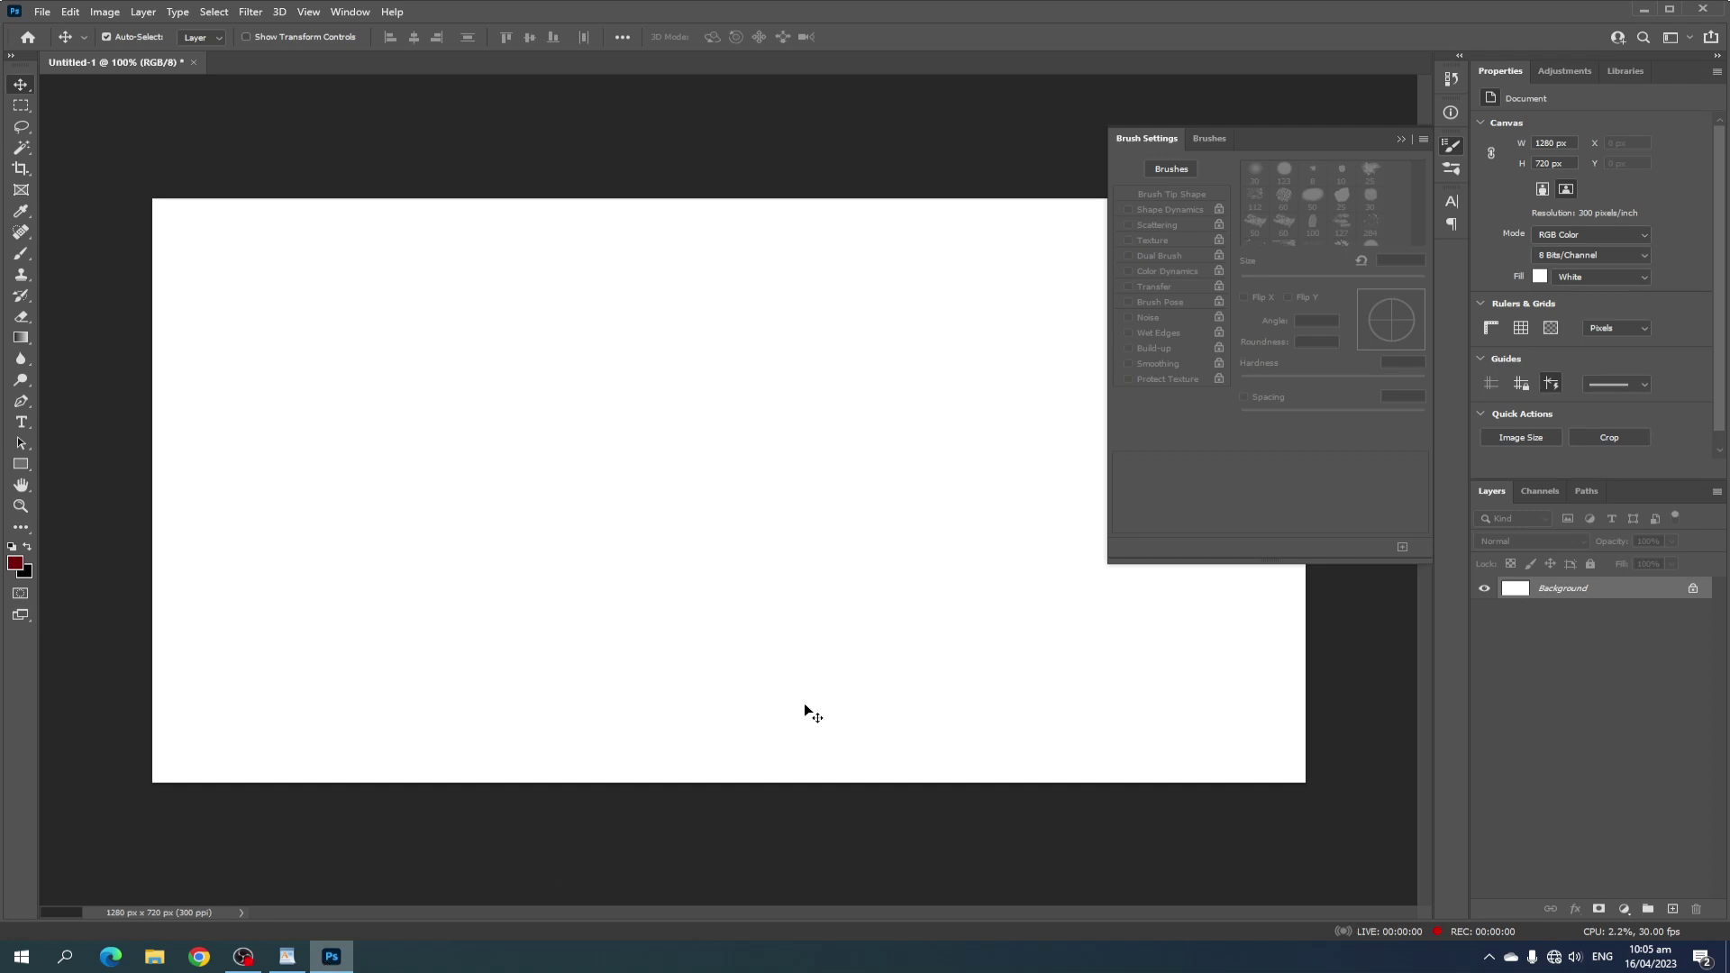
Close the Brush Settings panel and draw a large rectangular marquee selection on the canvas.
{"action": "left_click", "coordinate": [1402, 138]}
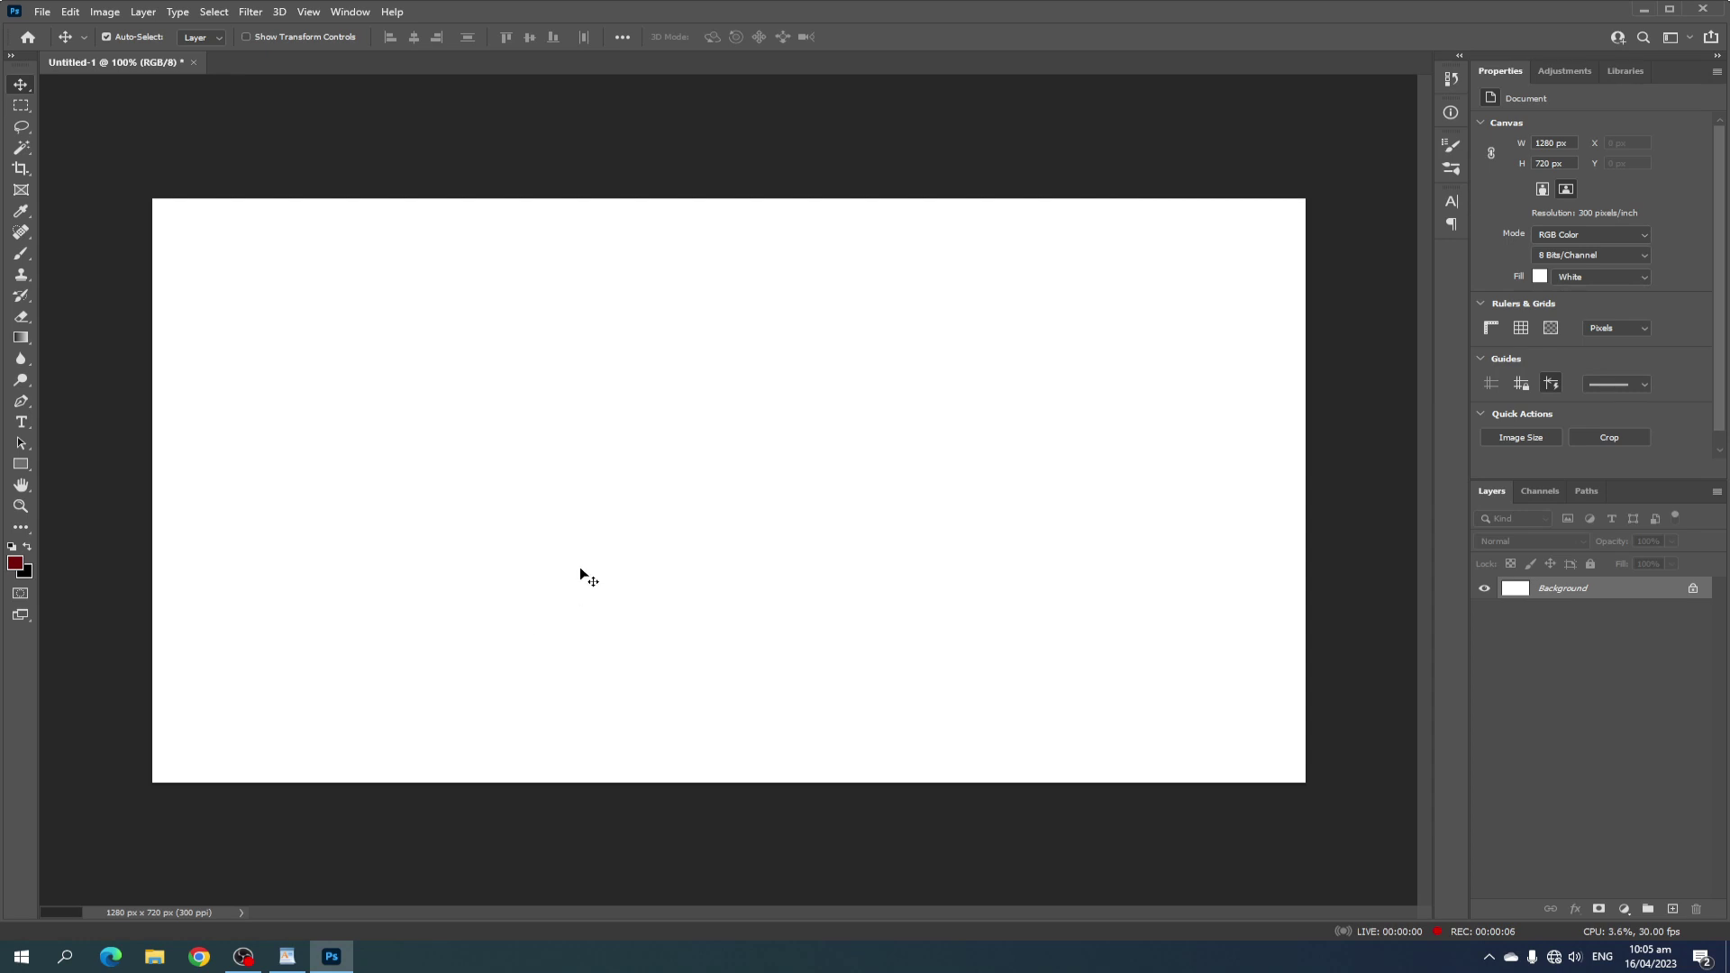
{"action": "left_click", "coordinate": [20, 104]}
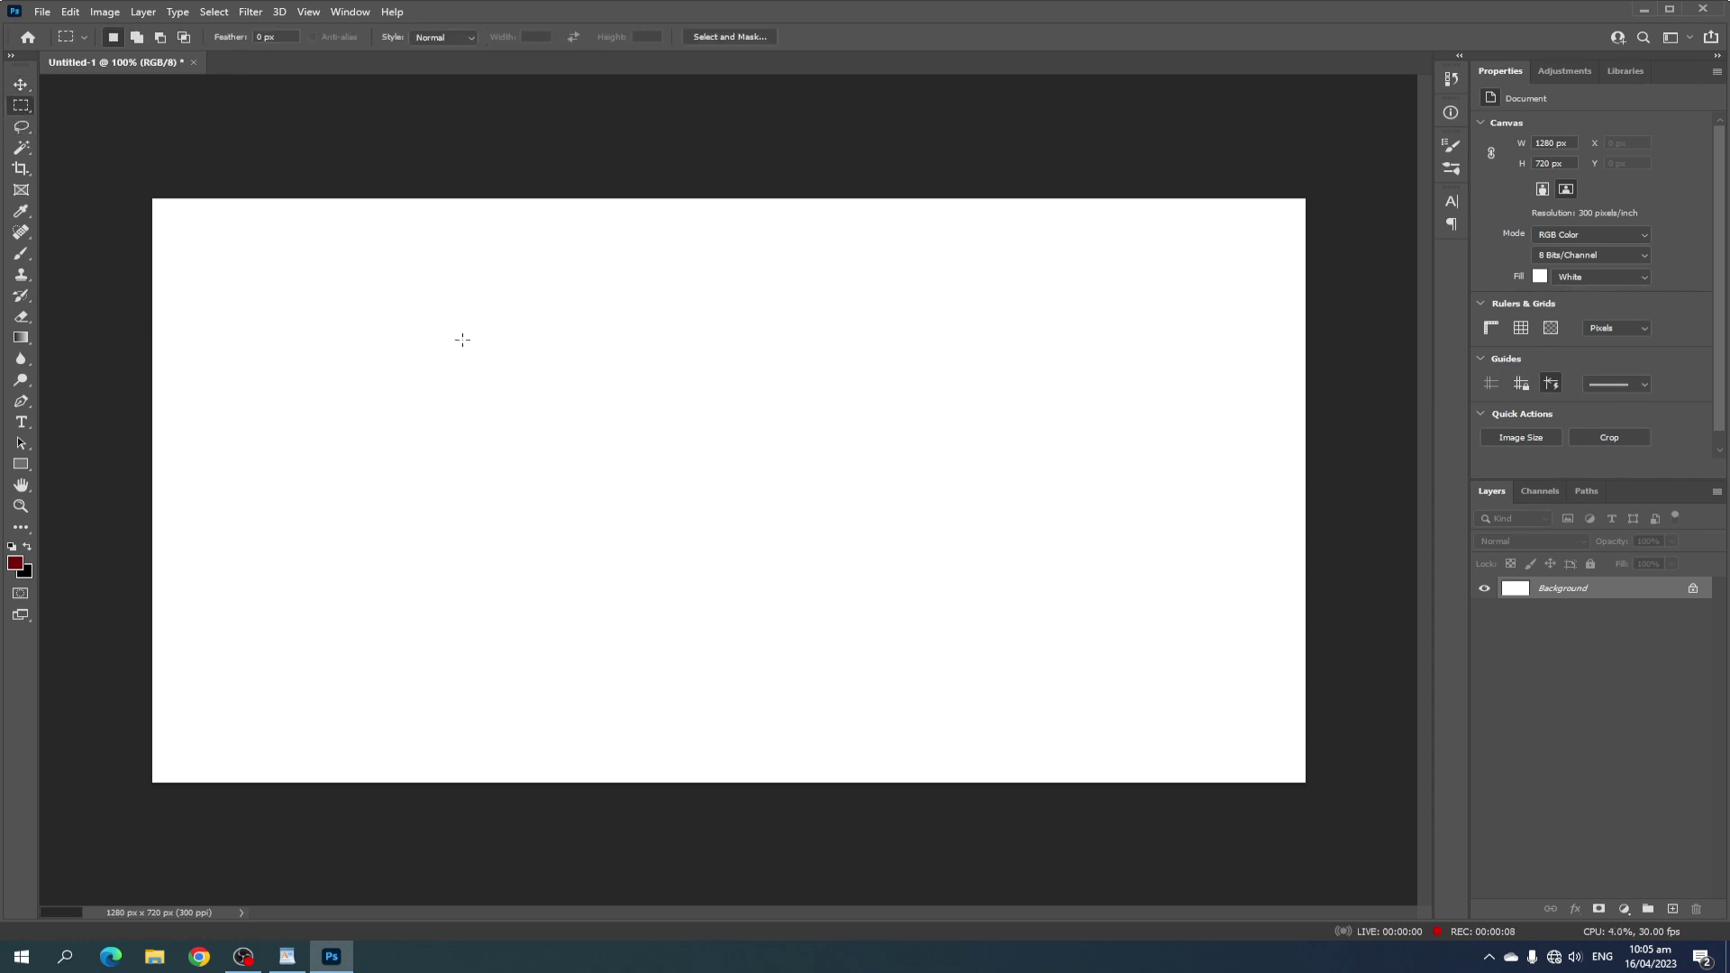
{"action": "left_click_drag", "start_coordinate": [434, 329], "coordinate": [1074, 502]}
{"action": "left_click_drag", "start_coordinate": [995, 696], "coordinate": [593, 396]}
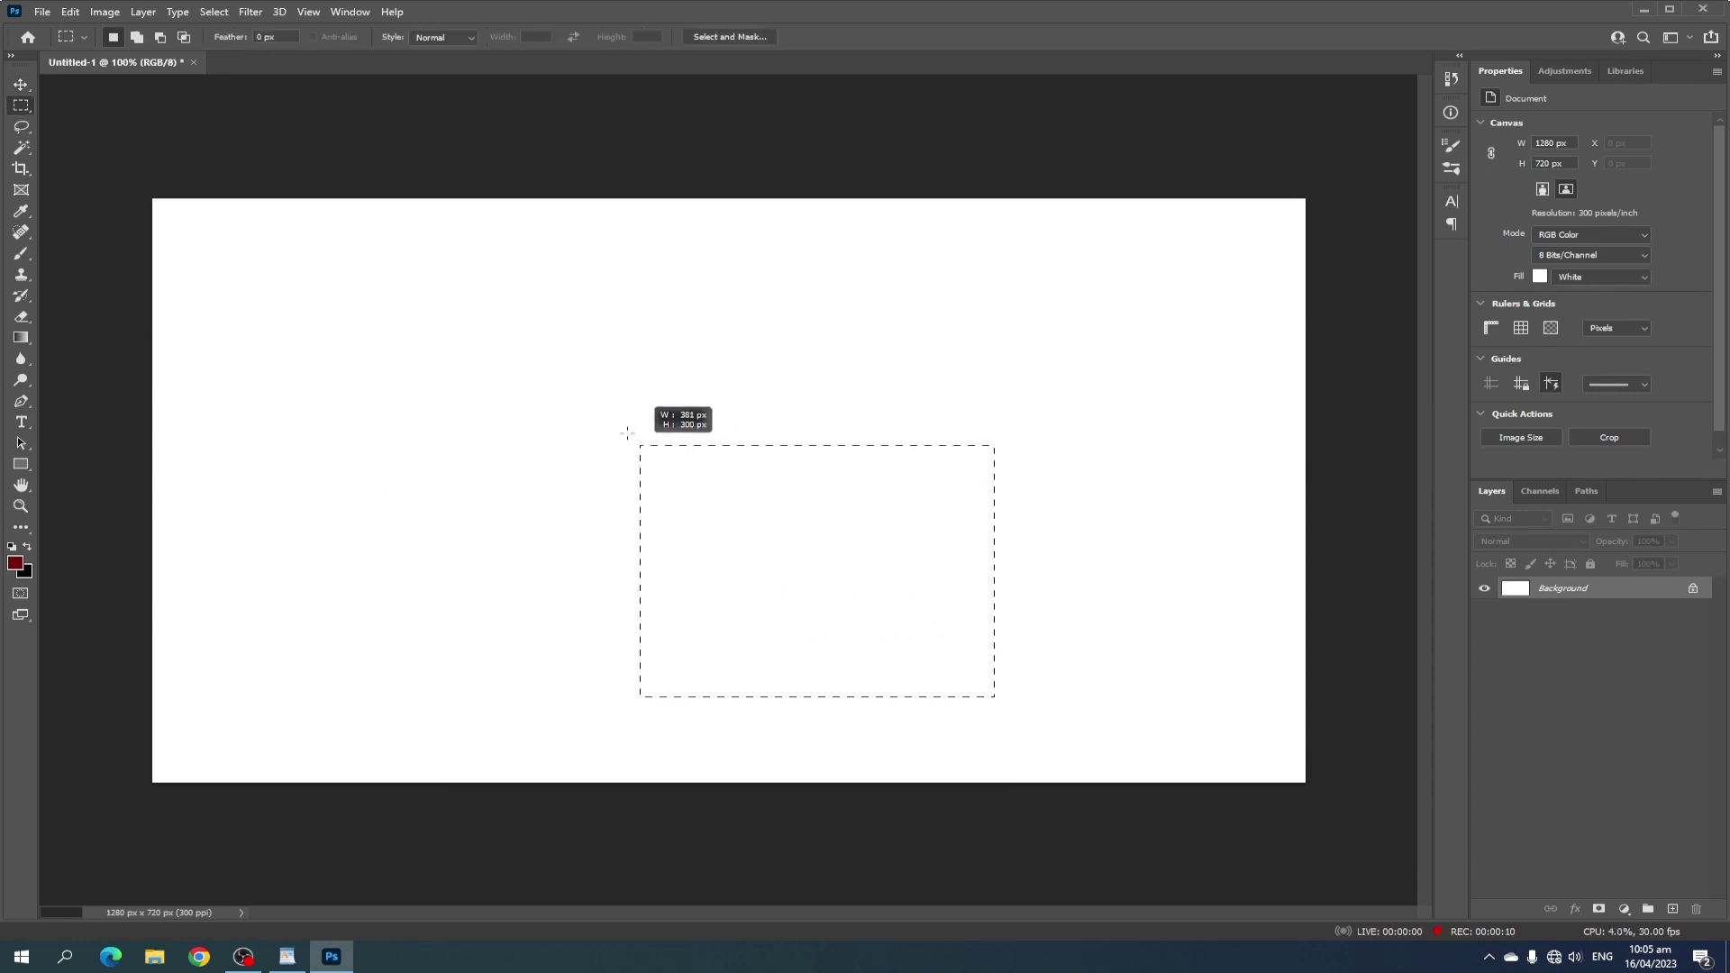
{"action": "left_click_drag", "start_coordinate": [364, 315], "coordinate": [1013, 646]}
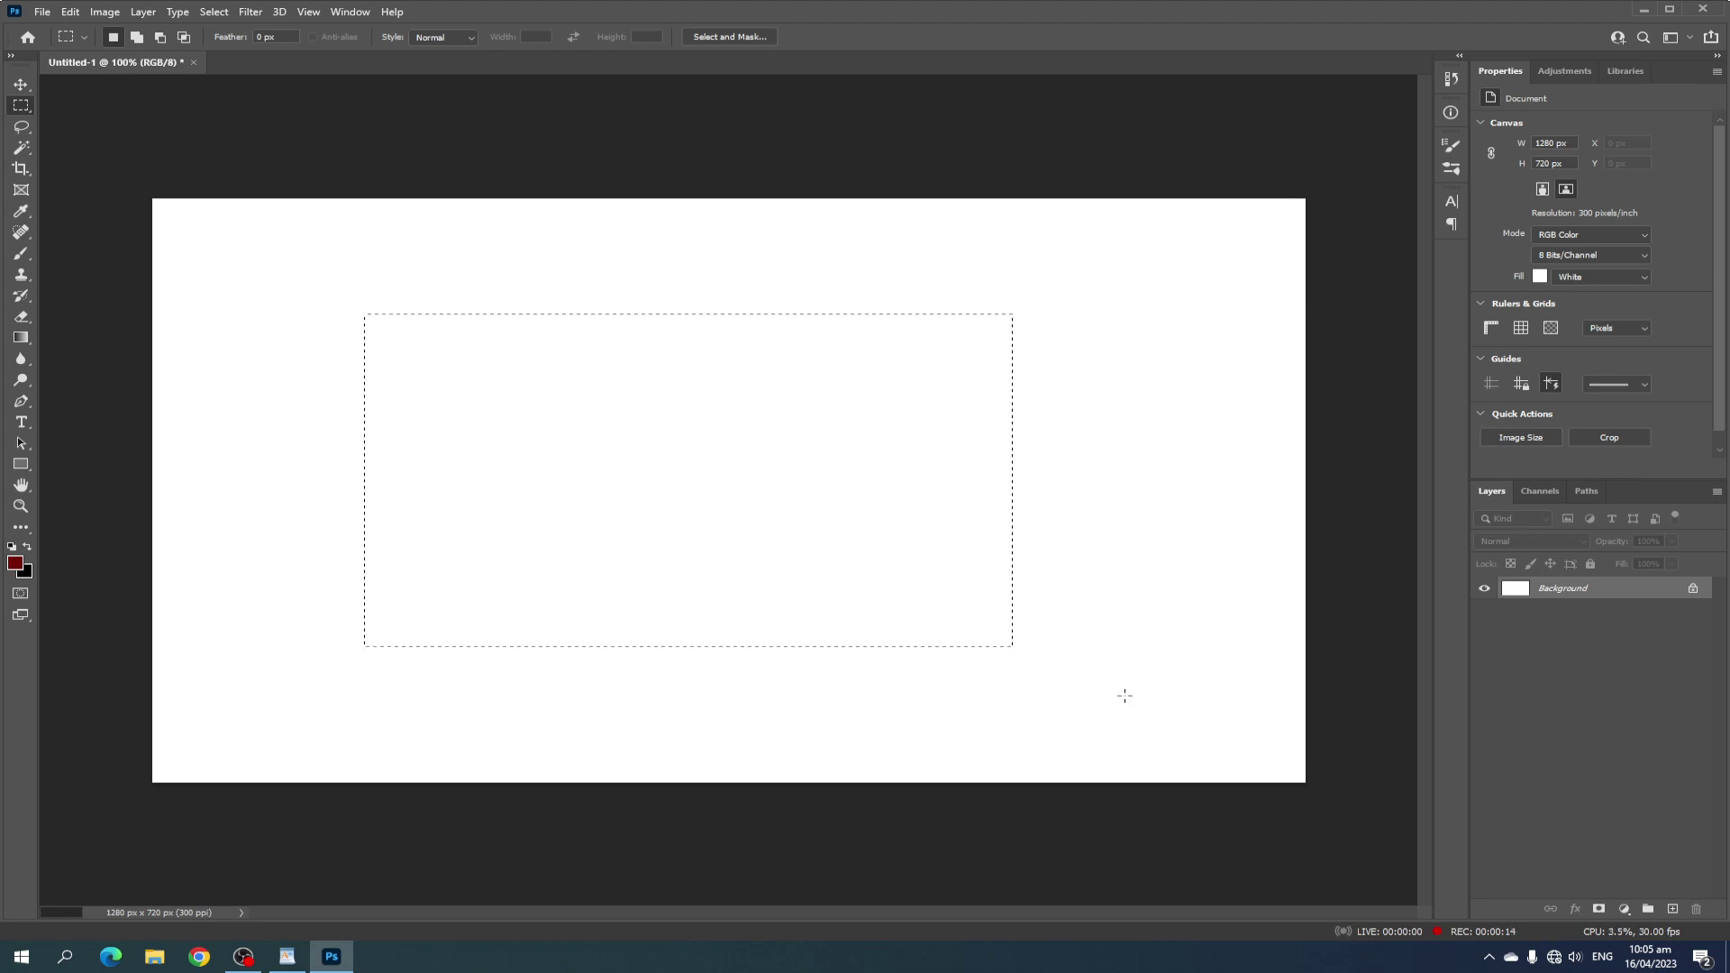
Fill the selection with dark red, then deselect and undo back to the blank white canvas.
{"action": "key", "text": "alt+BackSpace"}
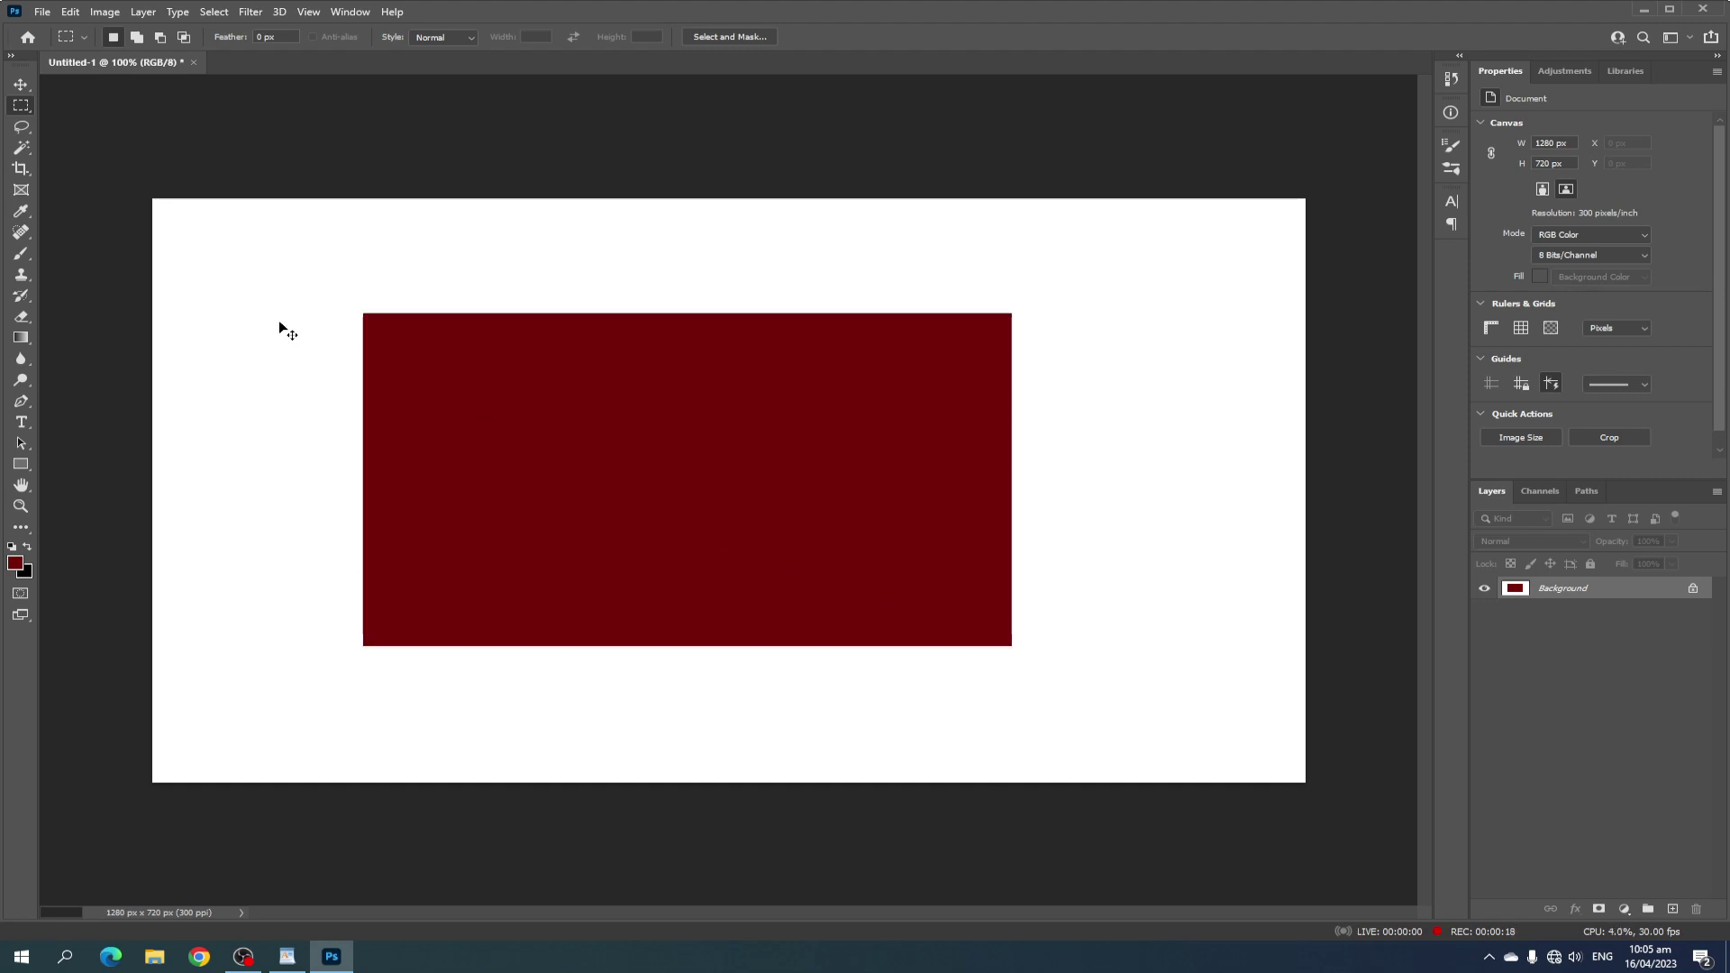
{"action": "key", "text": "ctrl+d"}
{"action": "key", "text": "ctrl+shift+d"}
{"action": "key", "text": "shift+BackSpace"}
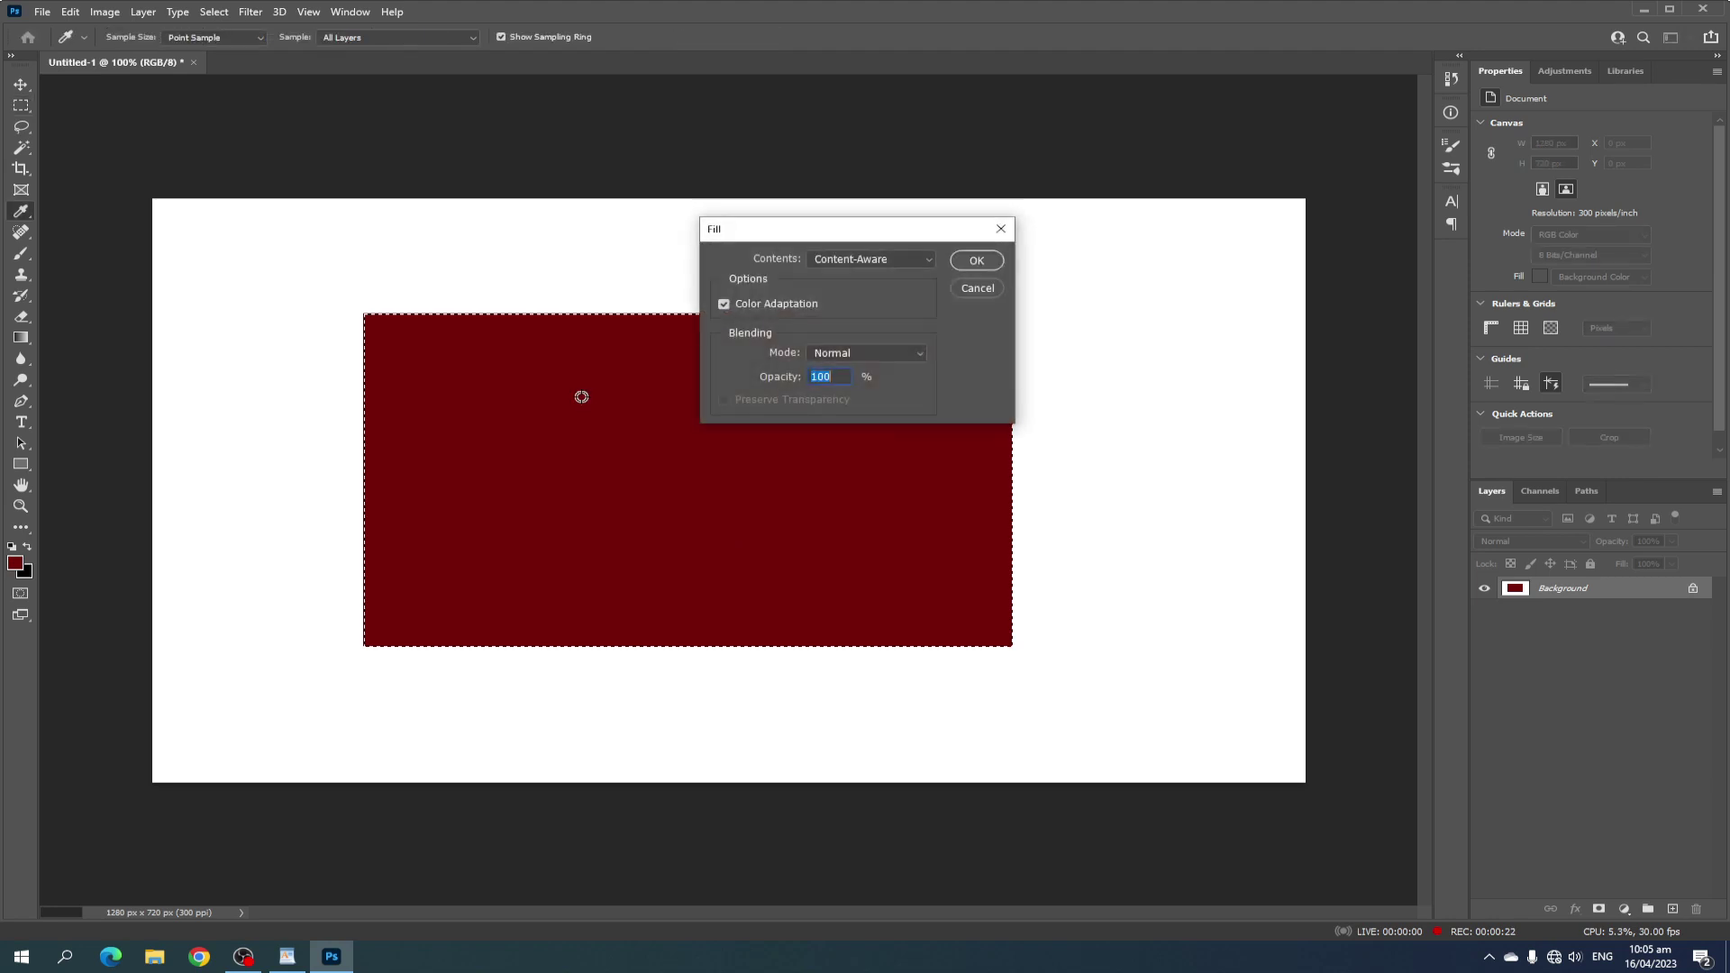
{"action": "left_click", "coordinate": [977, 261]}
{"action": "key", "text": "m"}
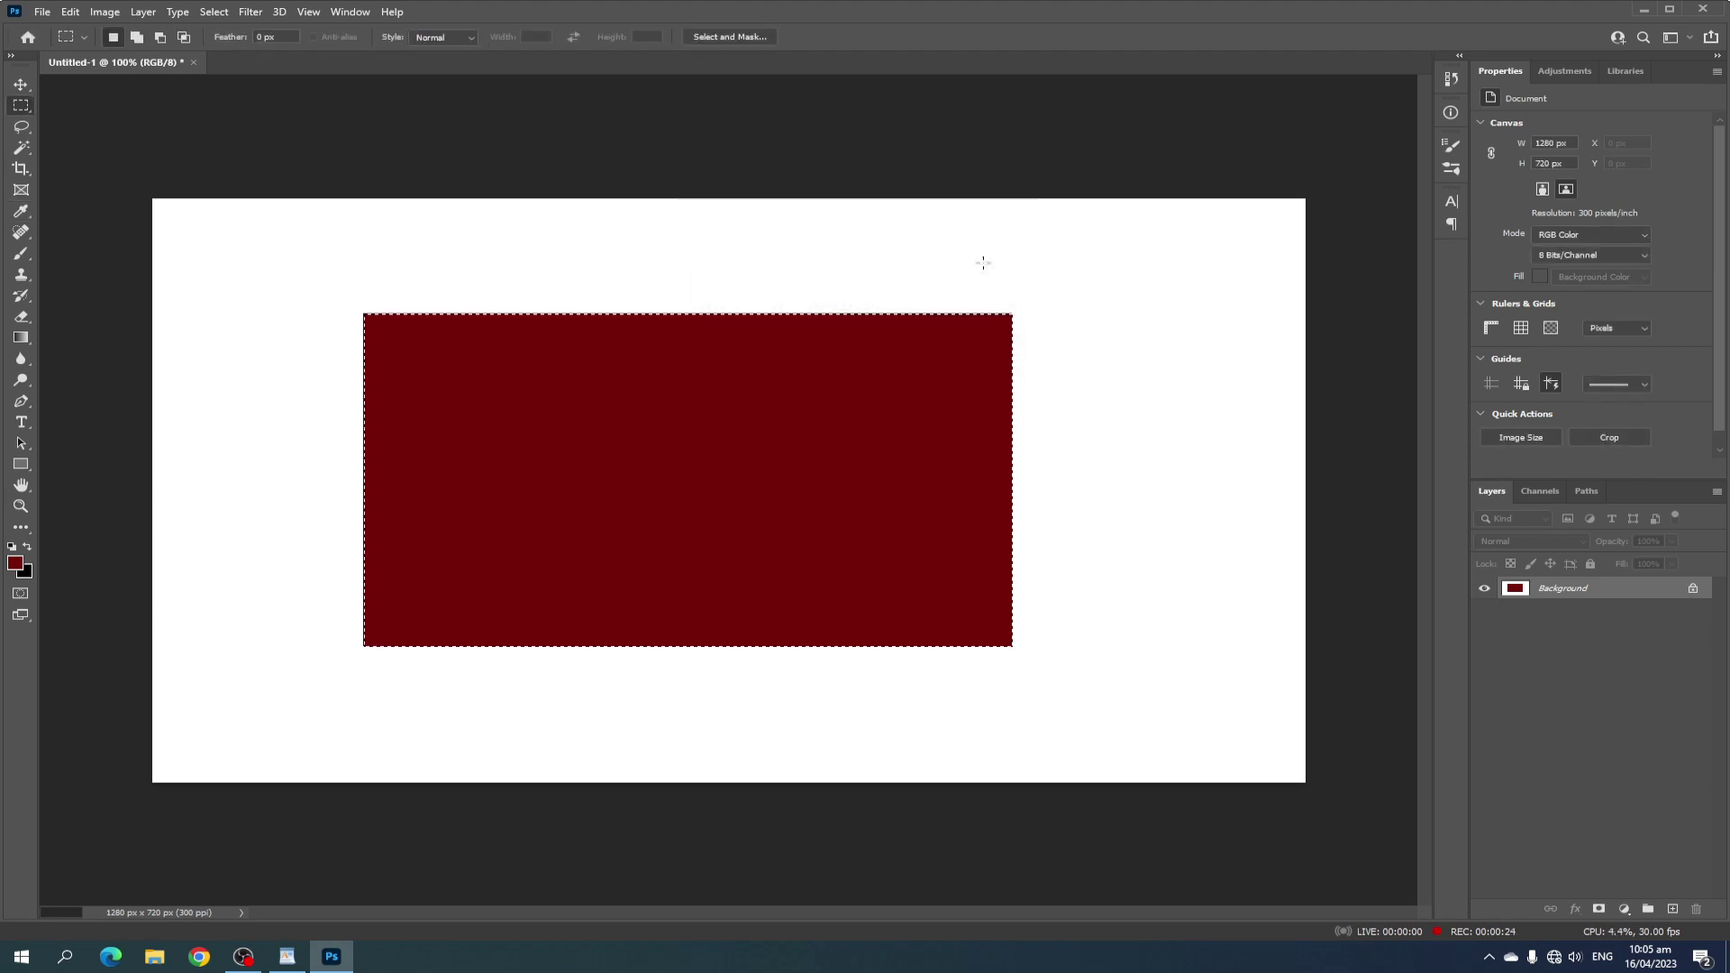
{"action": "key", "text": "ctrl+d"}
{"action": "left_click", "coordinate": [20, 84]}
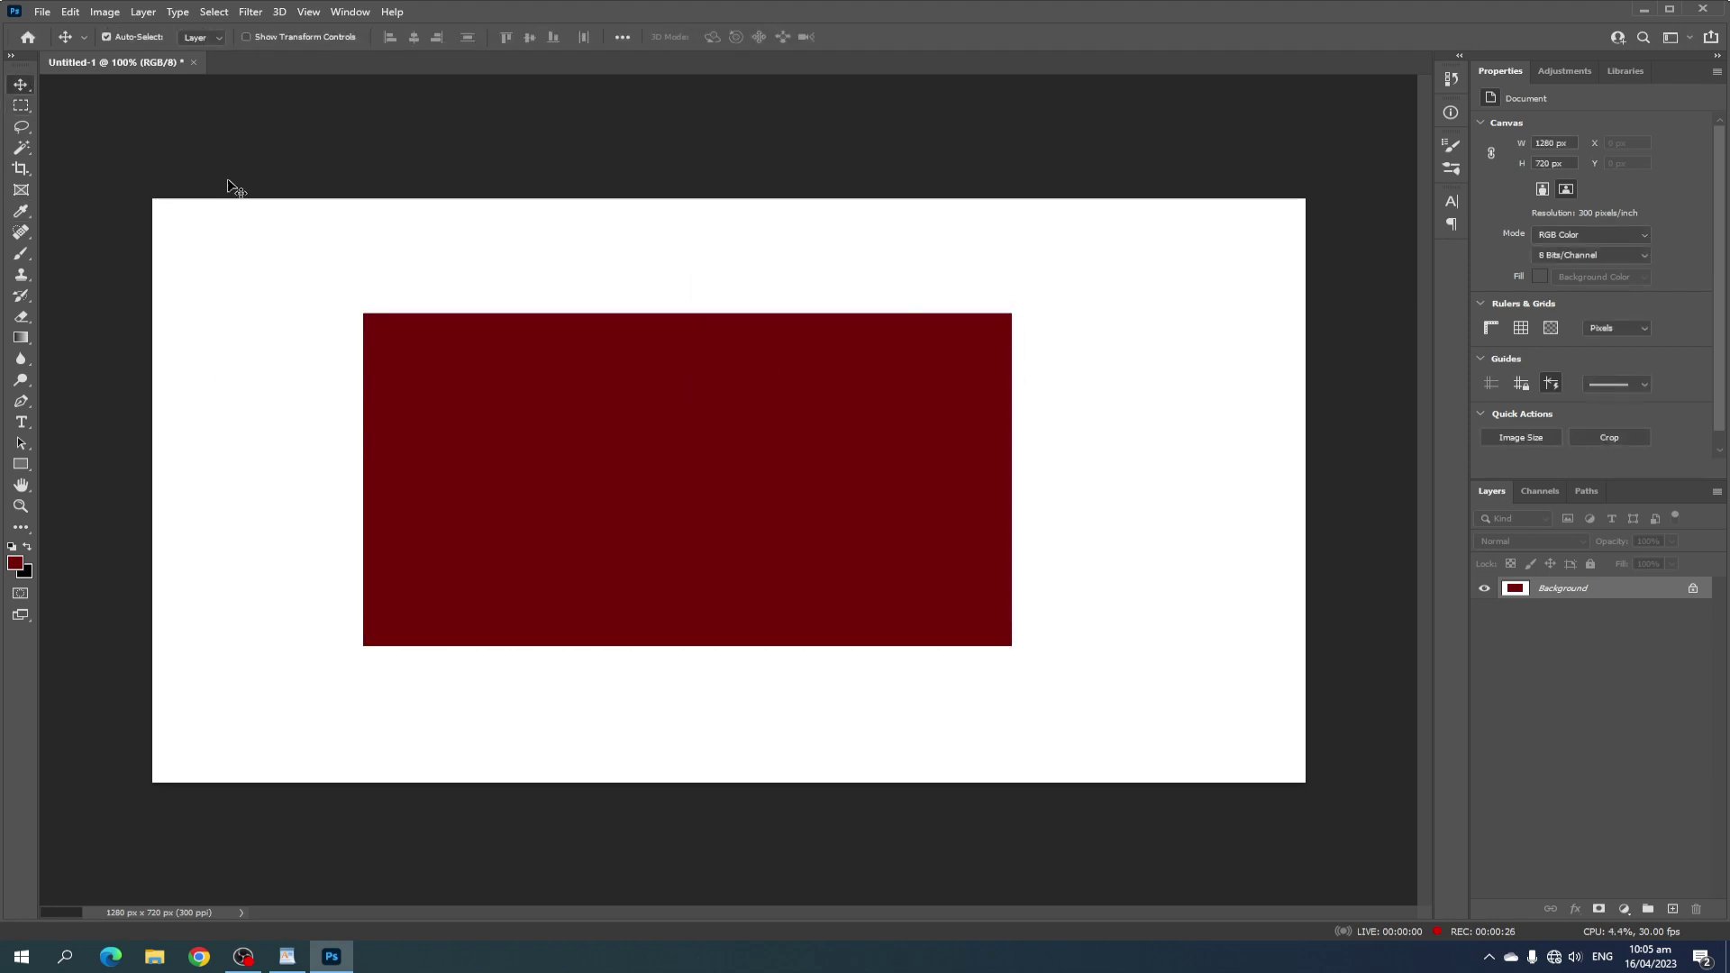
{"action": "key", "text": "ctrl+z"}
{"action": "key", "text": "ctrl+z"}
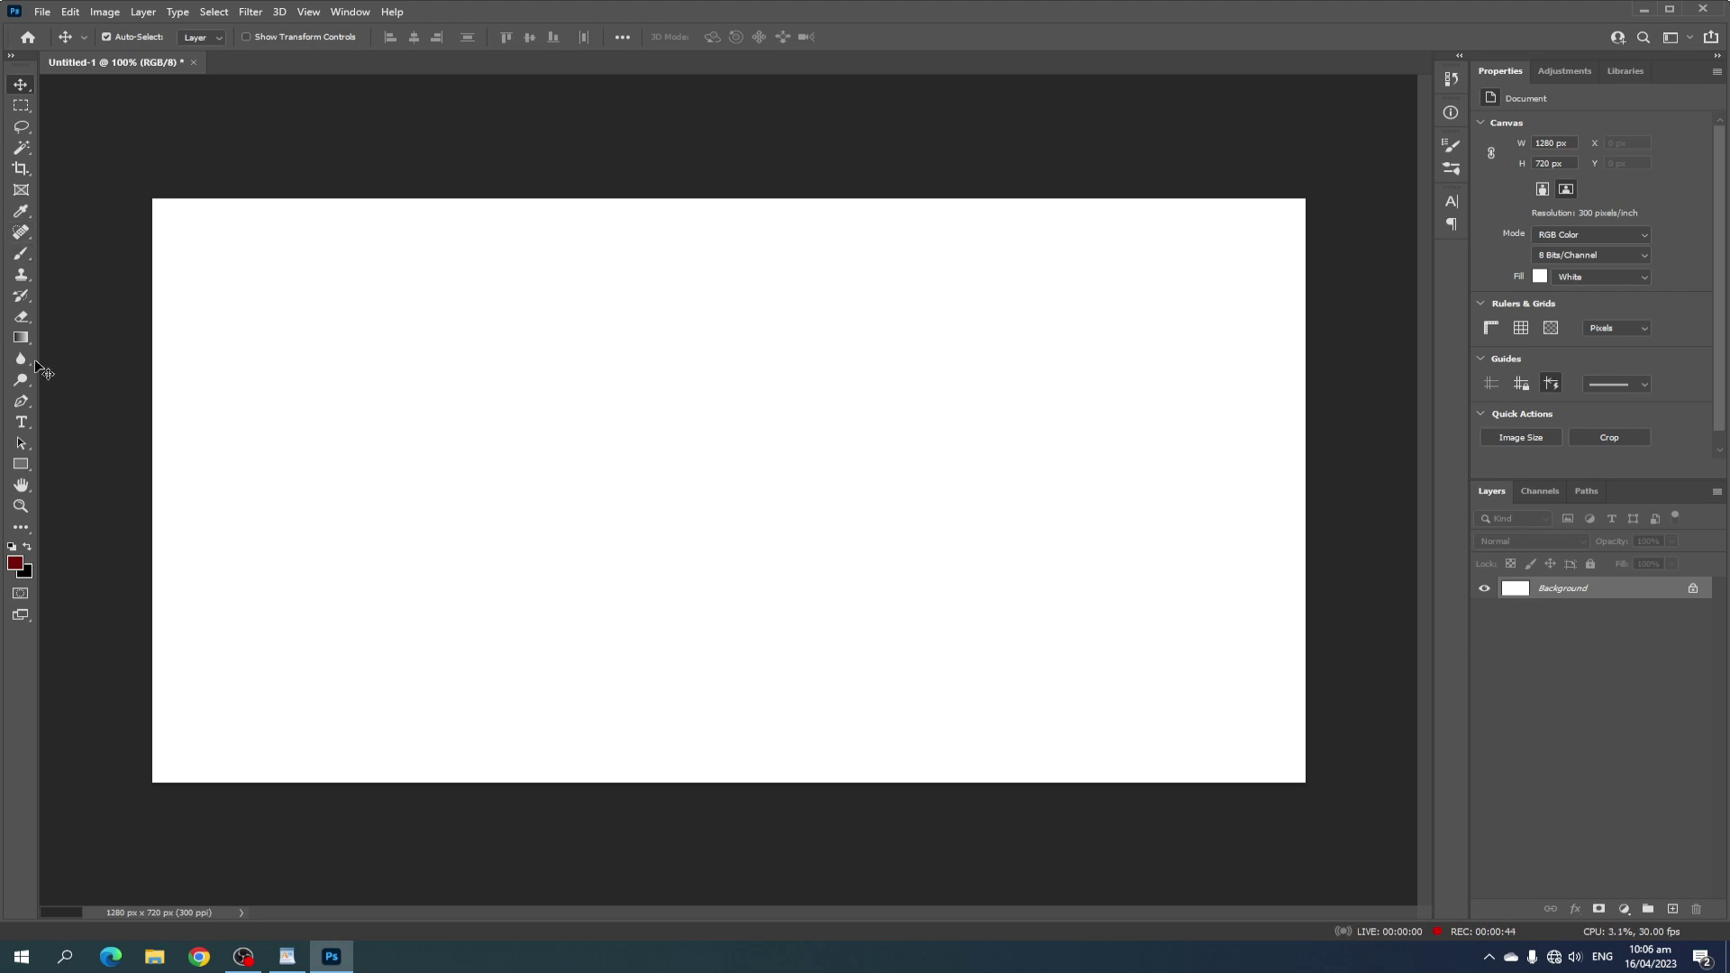
Type a 'LIST OF SPEECHES' text layer on the canvas.
{"action": "left_click", "coordinate": [22, 422]}
{"action": "left_click", "coordinate": [429, 455]}
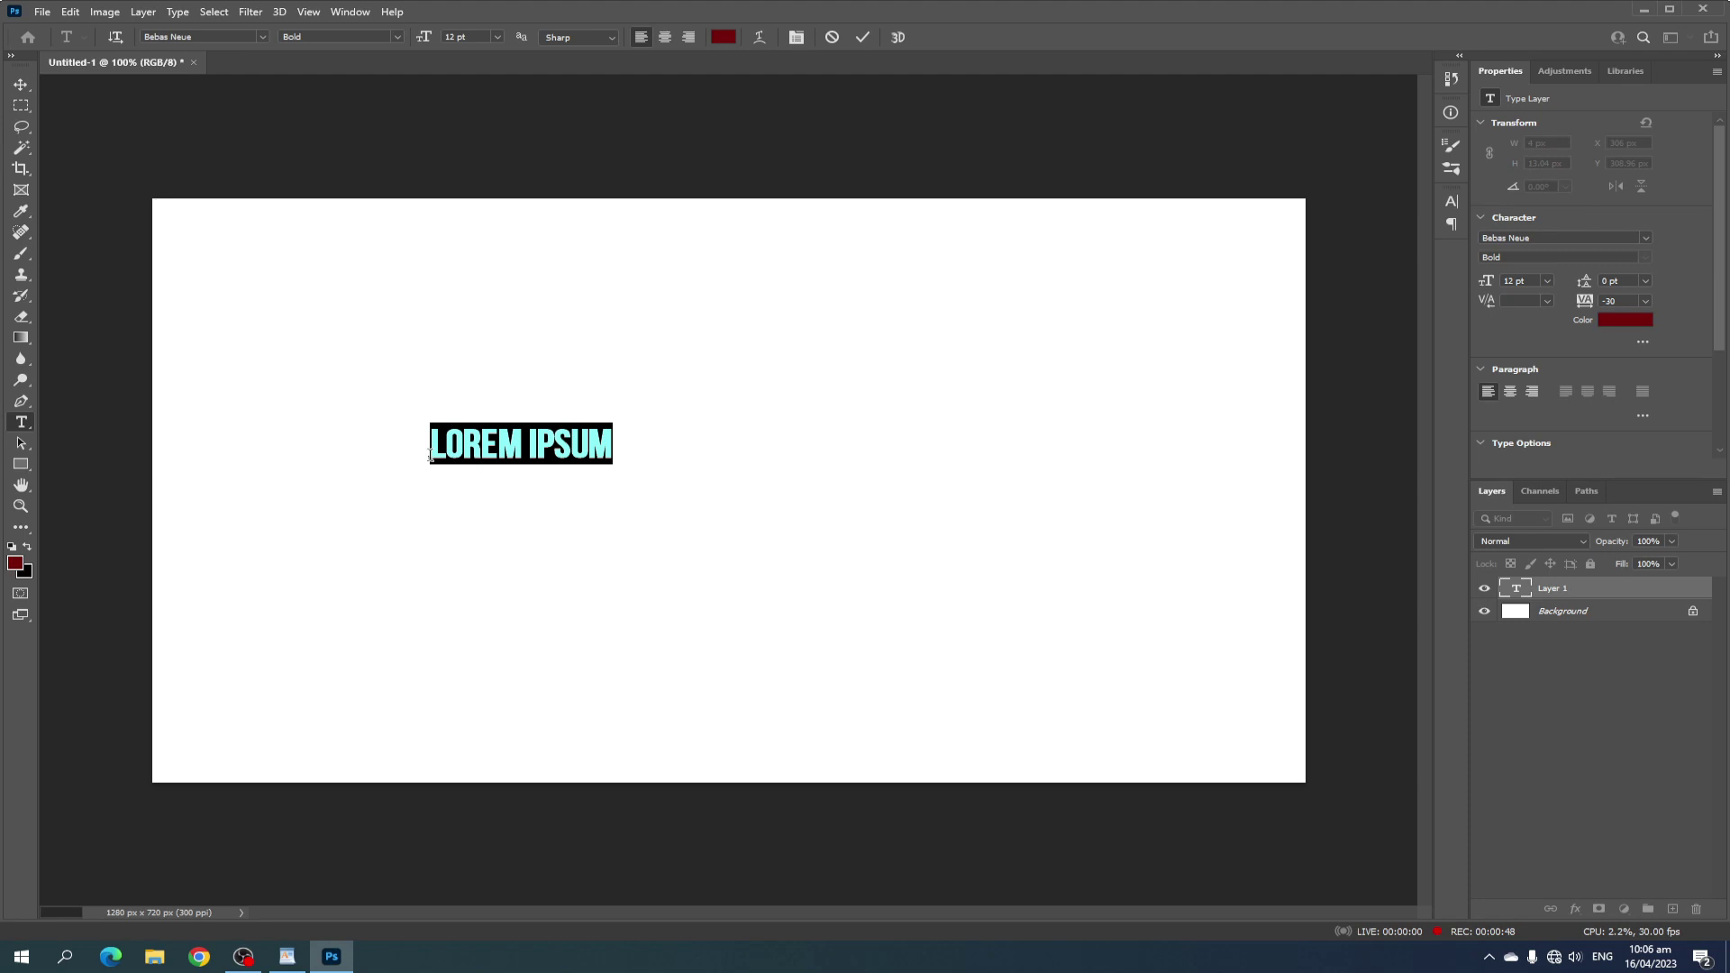
{"action": "type", "text": "LIST OF"}
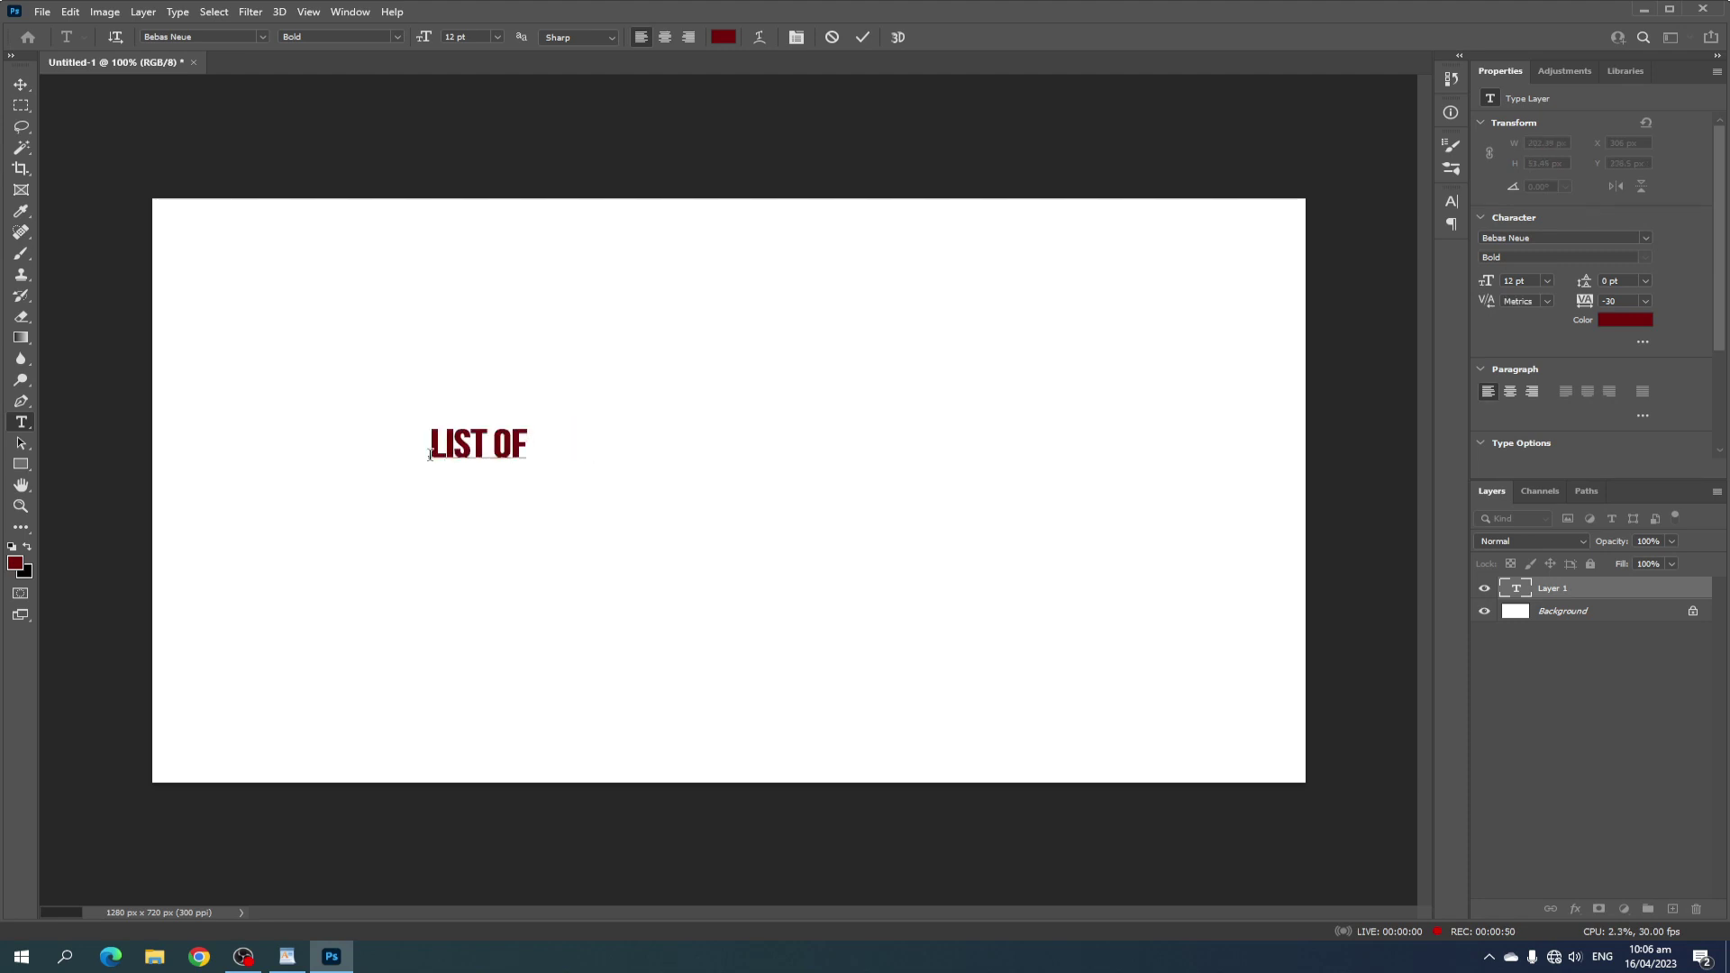
{"action": "type", "text": " SPE ECHES"}
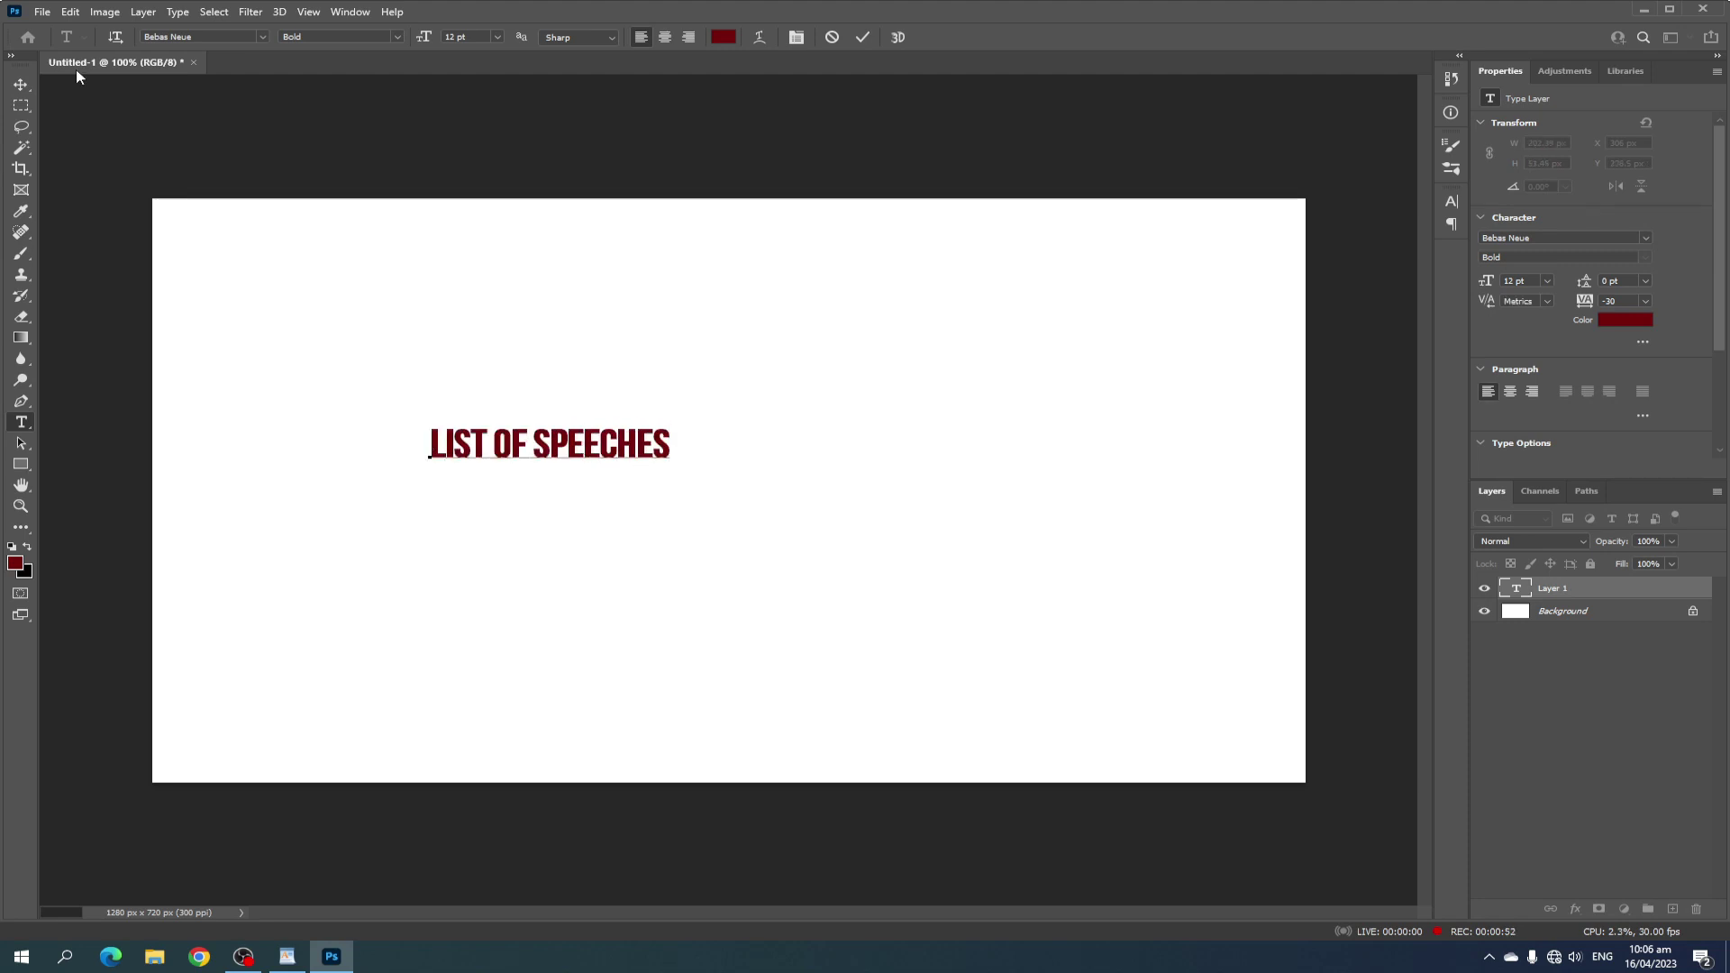
{"action": "left_click", "coordinate": [22, 85]}
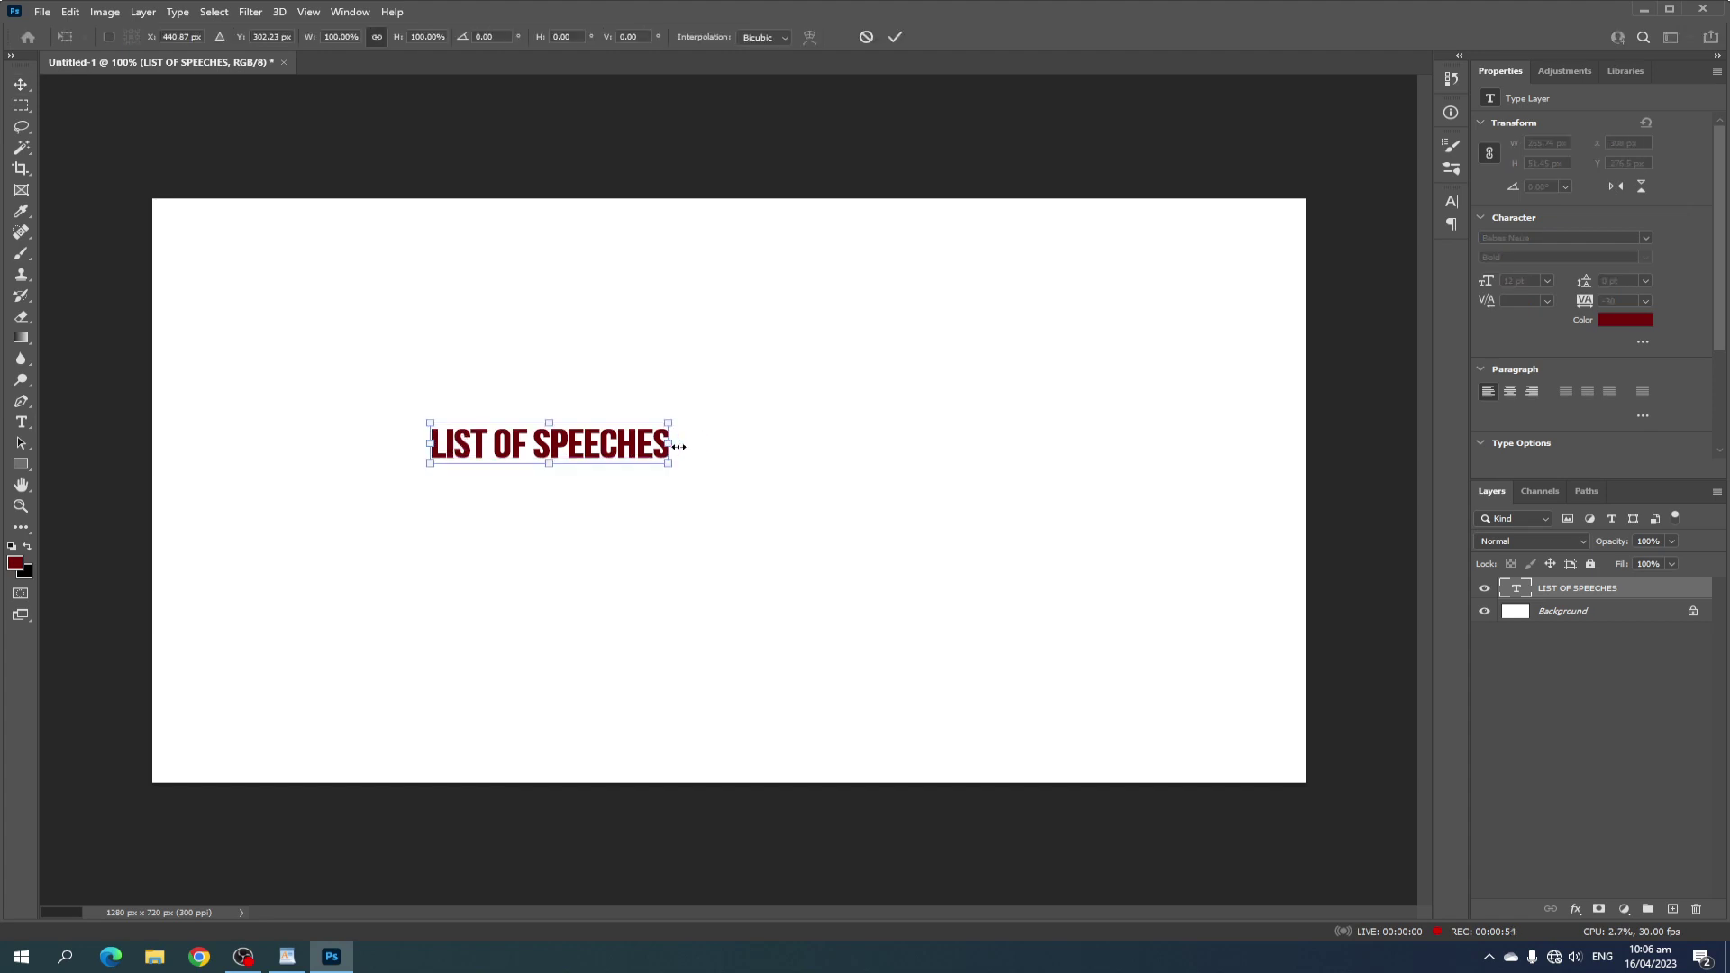
Scale the title to about 23.9 pt and move it to the top-left of the canvas.
{"action": "key", "text": "ctrl+t"}
{"action": "left_click_drag", "start_coordinate": [672, 470], "coordinate": [1216, 562]}
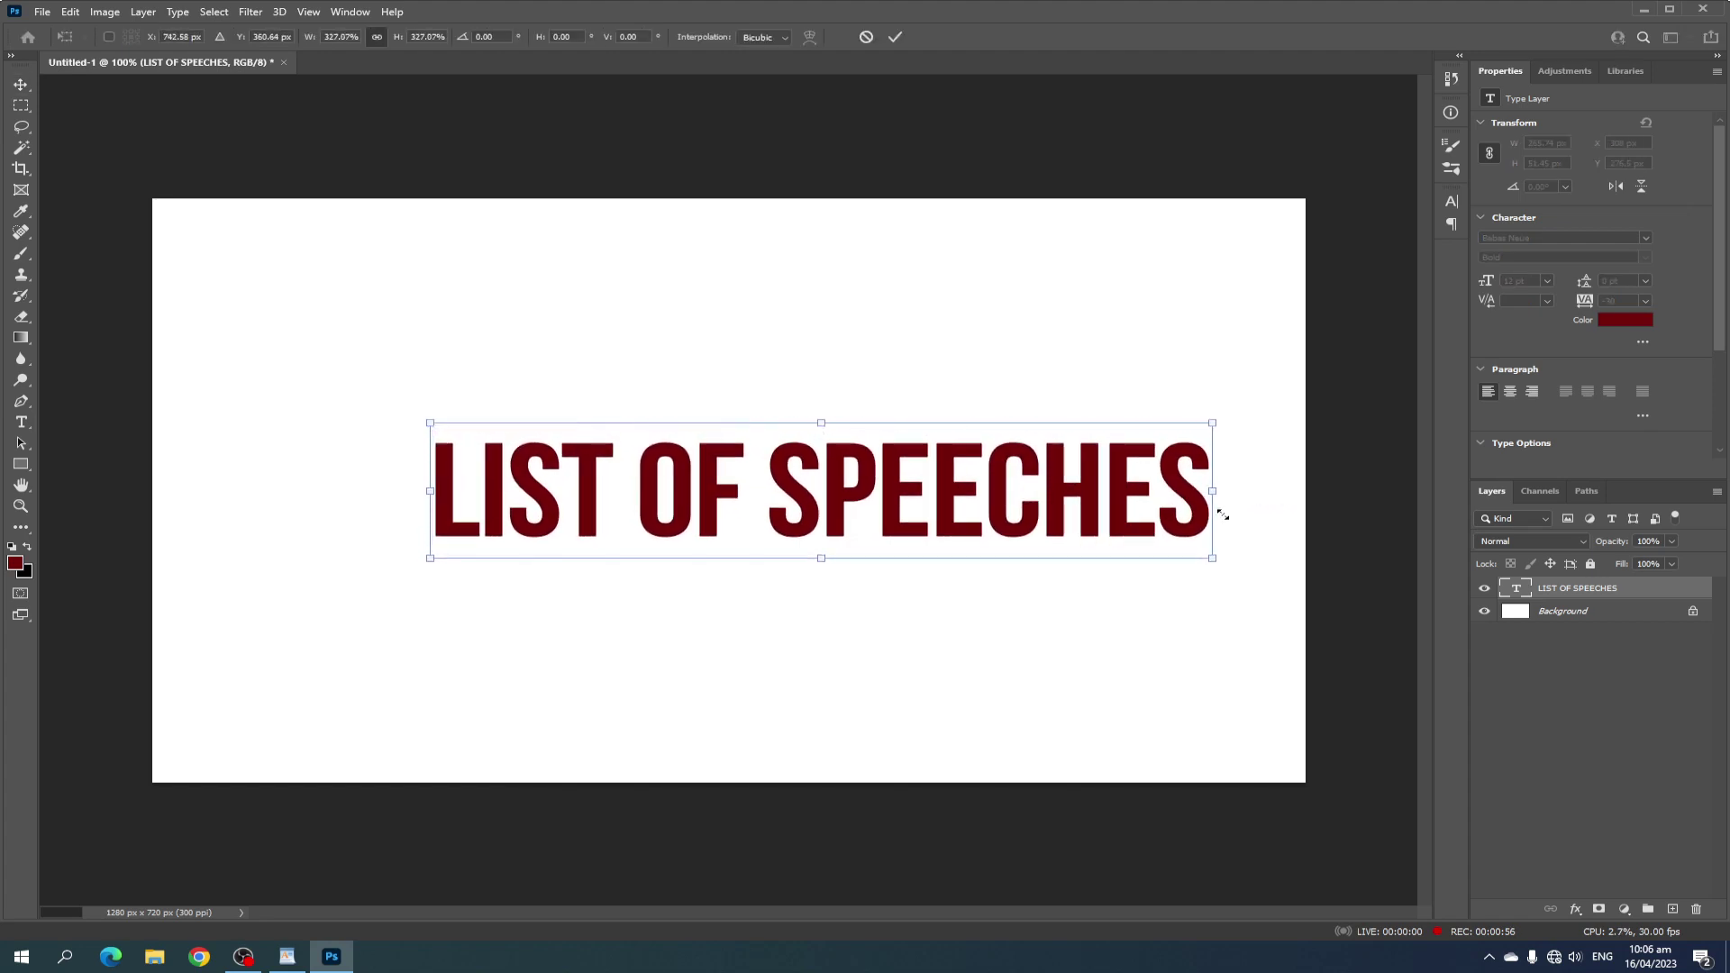
{"action": "left_click_drag", "start_coordinate": [1014, 528], "coordinate": [894, 412]}
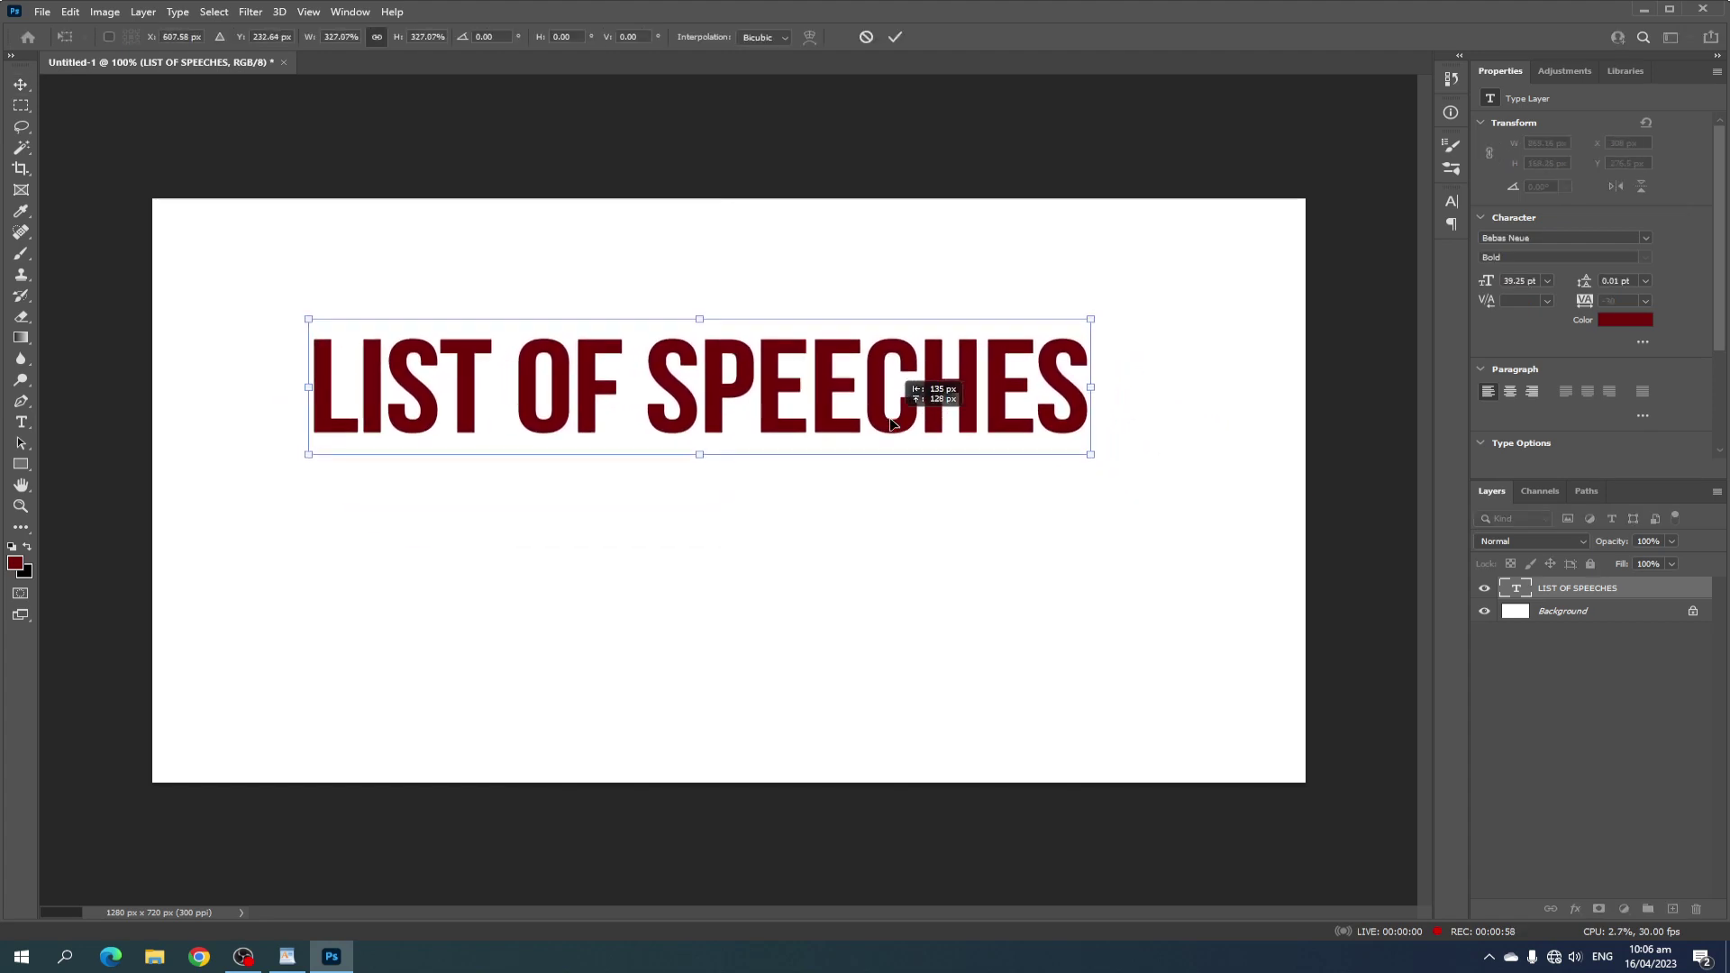
{"action": "mouse_move", "coordinate": [1092, 455]}
{"action": "left_mouse_down"}
{"action": "mouse_move", "coordinate": [787, 401]}
{"action": "mouse_move", "coordinate": [618, 290]}
{"action": "left_mouse_up"}
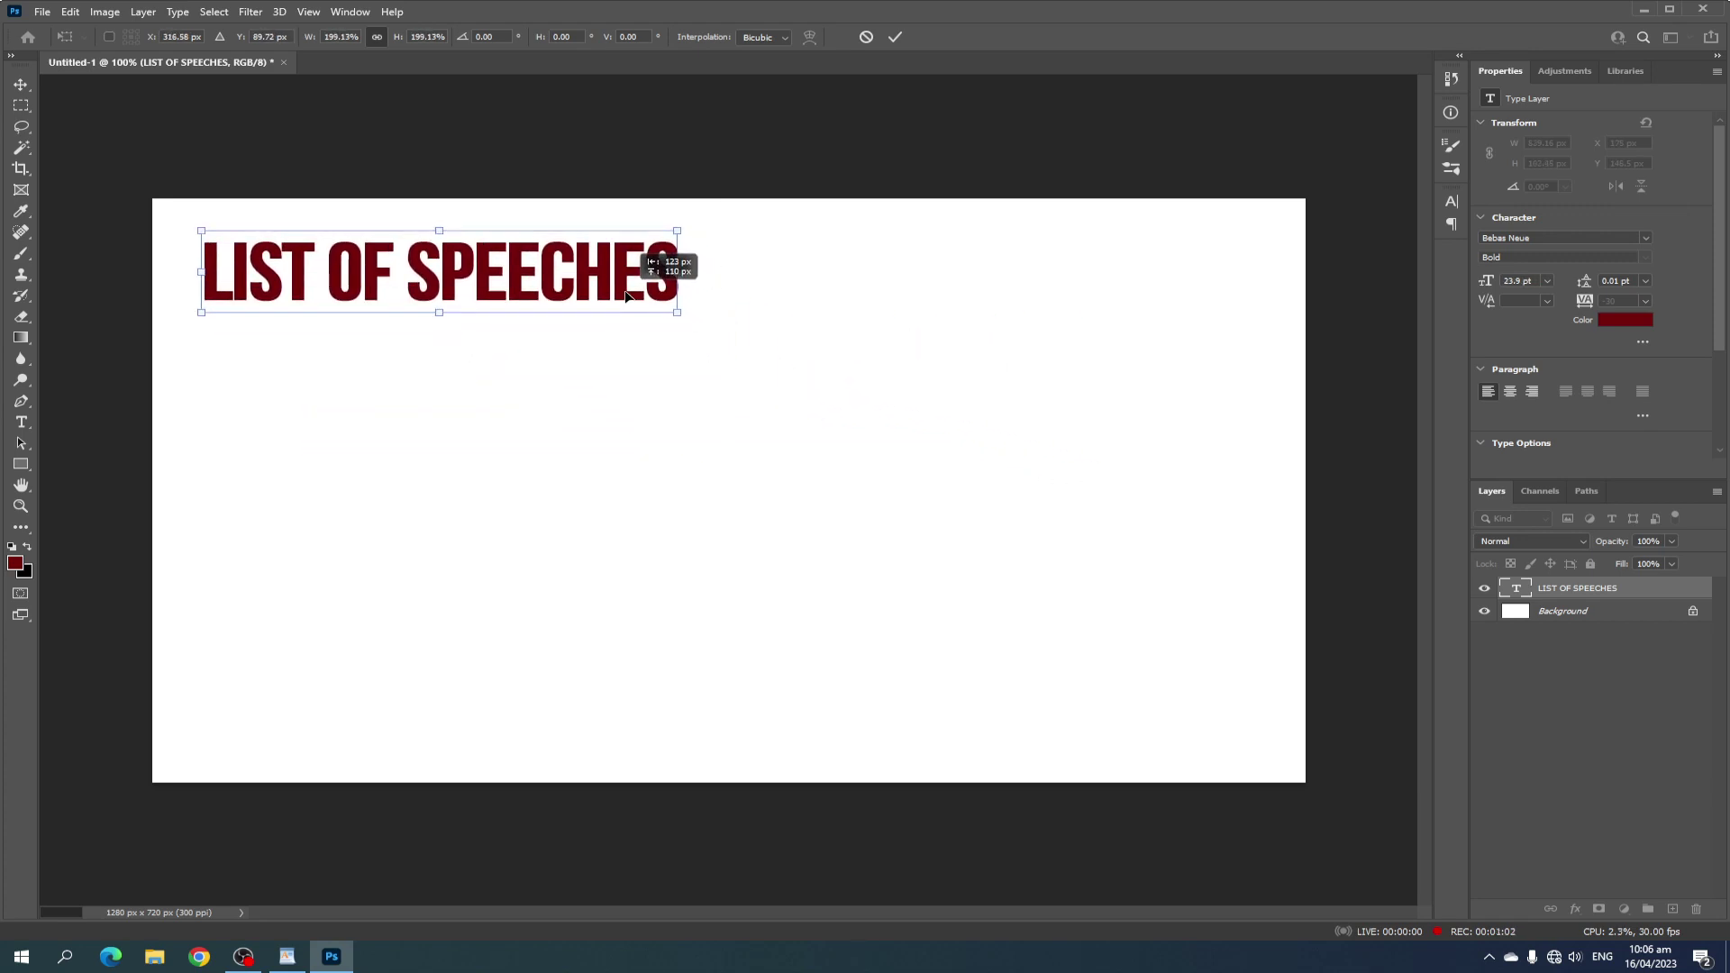
{"action": "key", "text": "Return"}
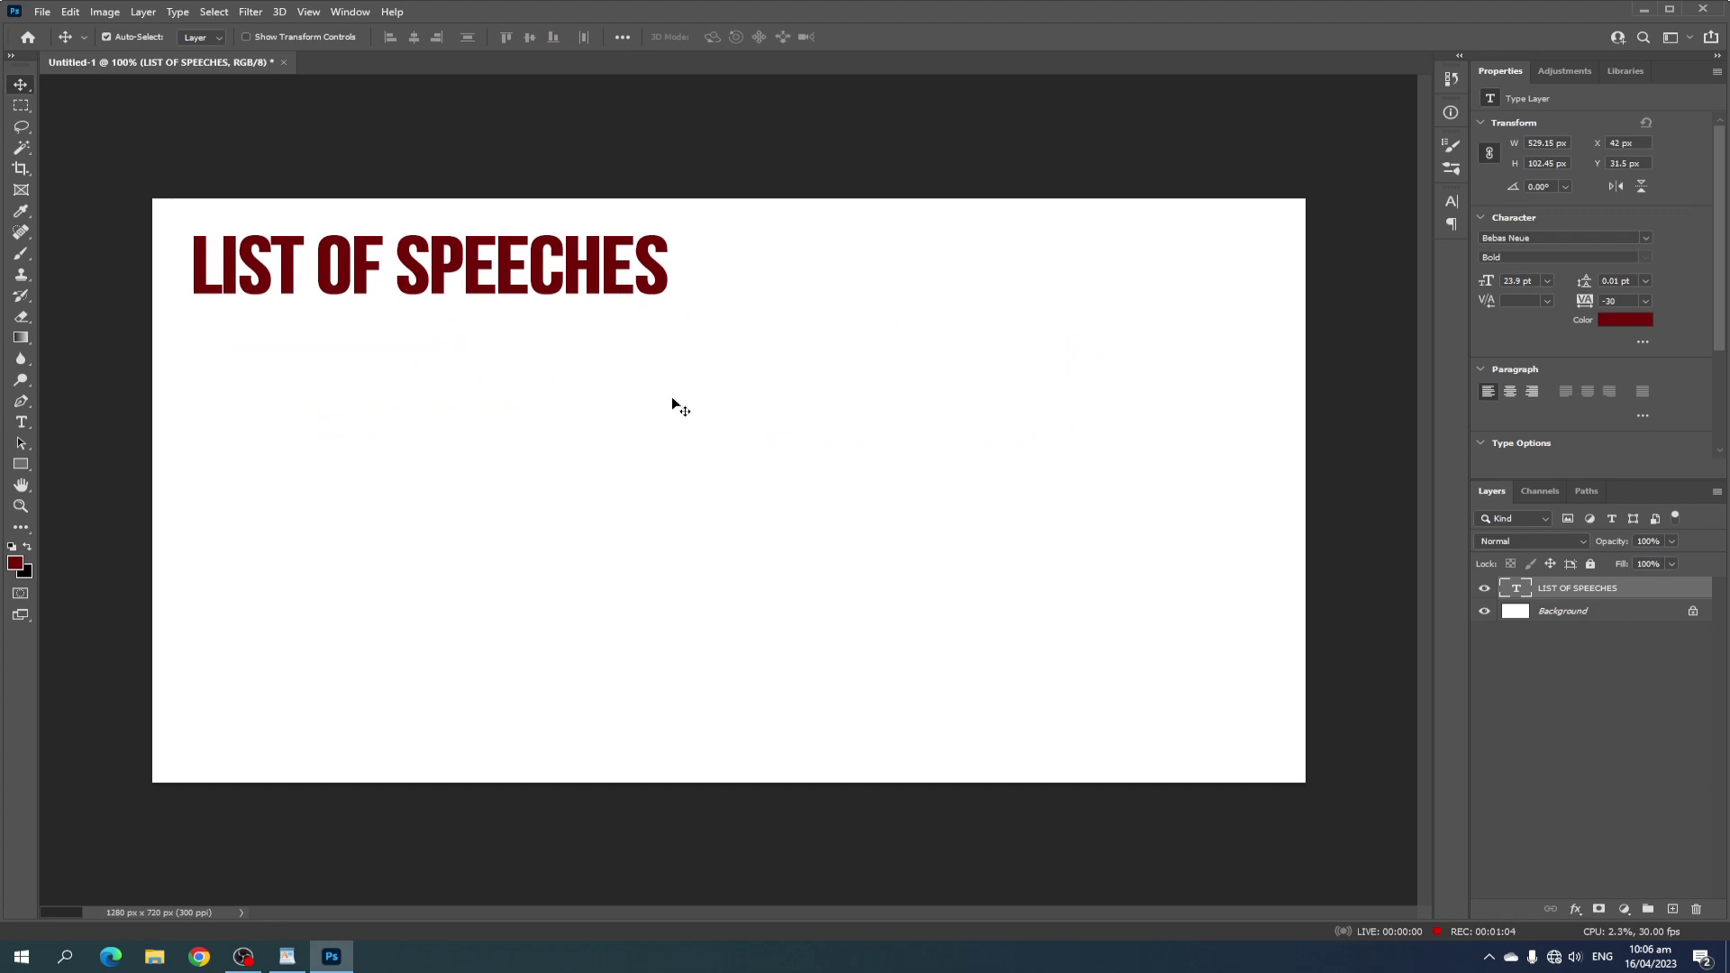
Draw a thin dark red rectangle bar just under the title.
{"action": "left_click", "coordinate": [726, 457]}
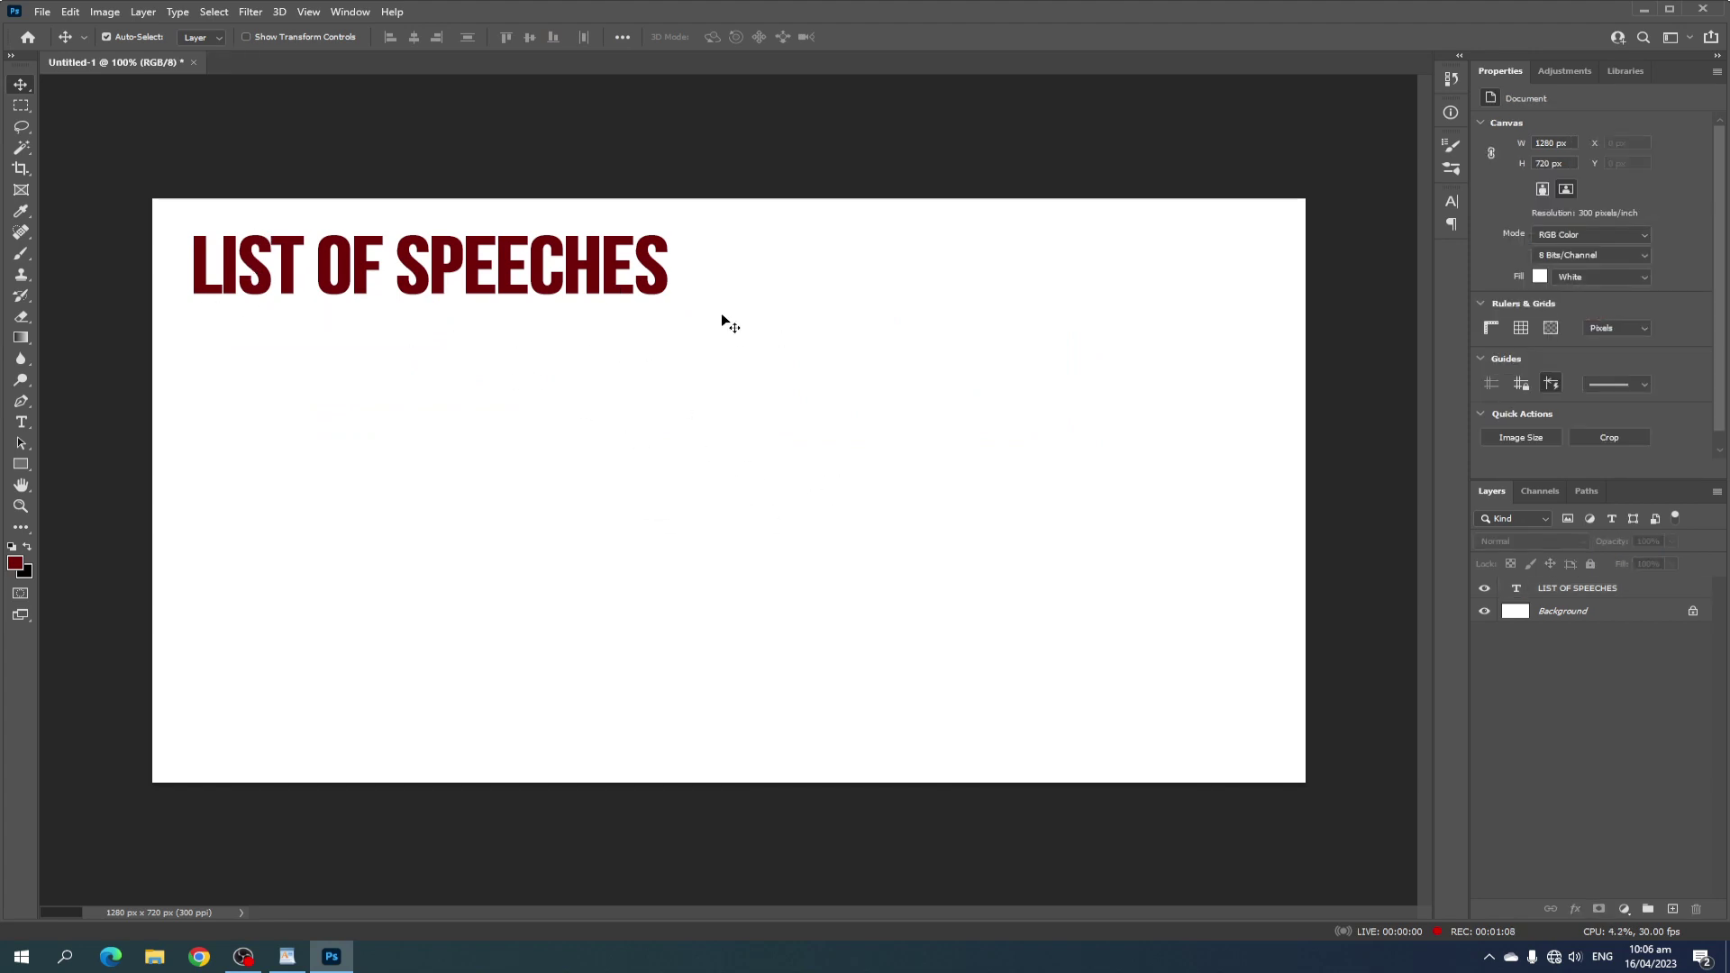
{"action": "left_click", "coordinate": [29, 473]}
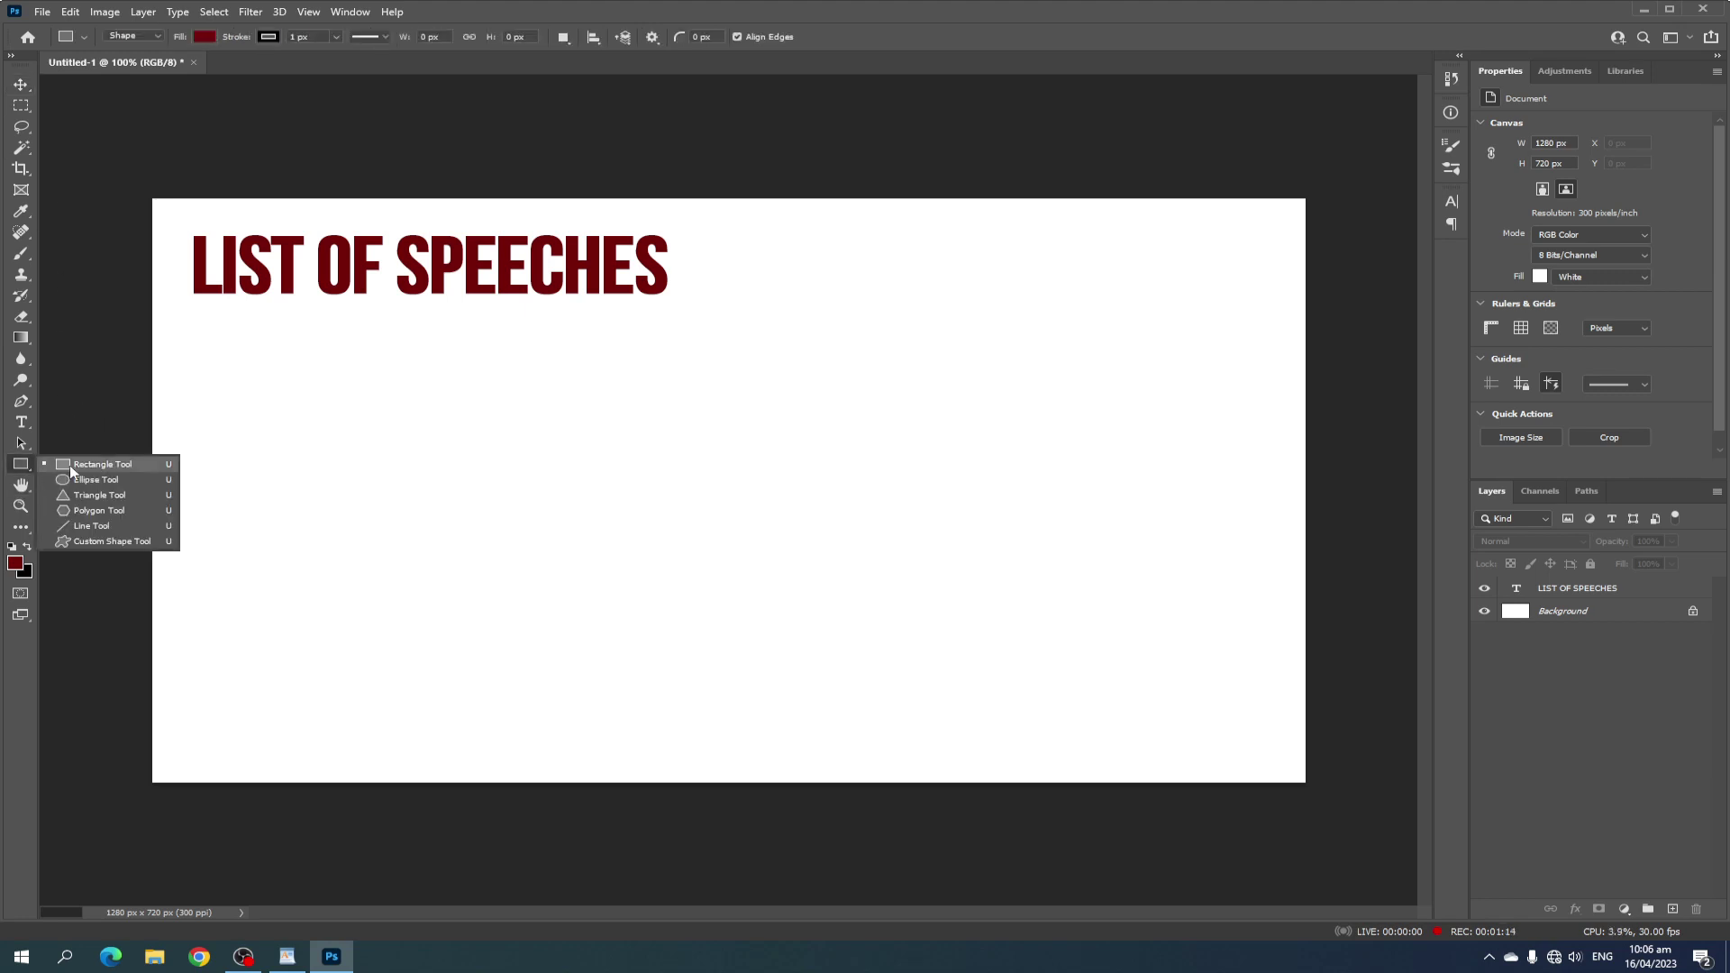
{"action": "left_click", "coordinate": [72, 470]}
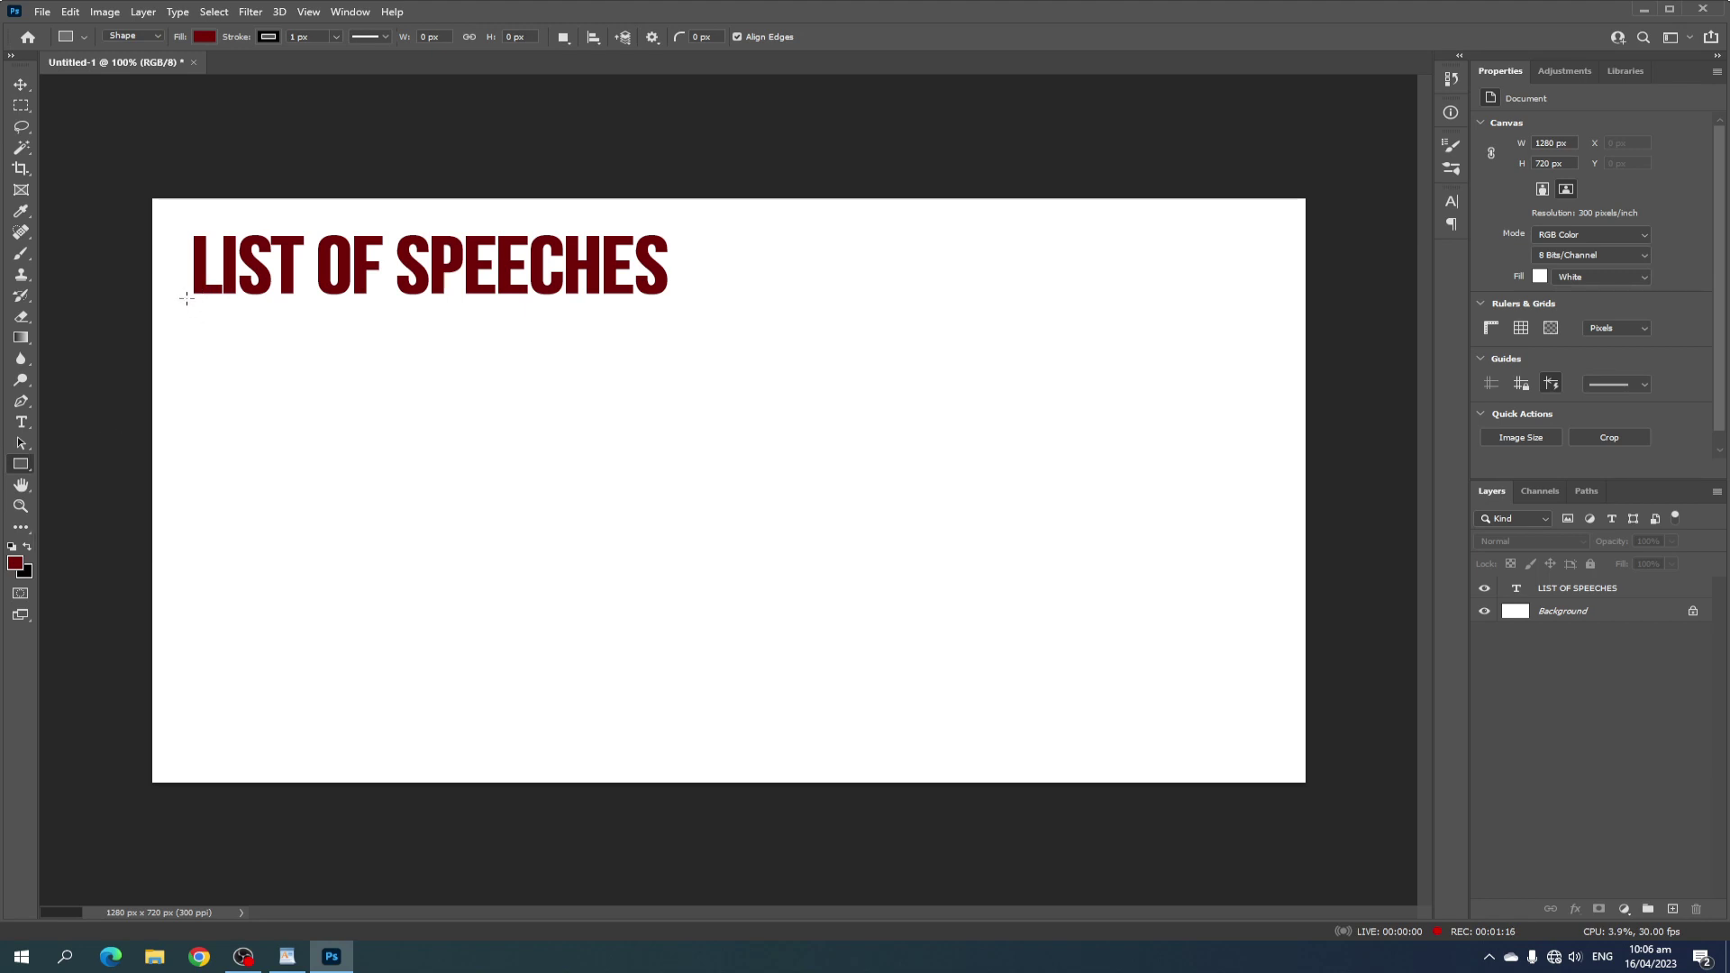
{"action": "left_click_drag", "start_coordinate": [187, 299], "coordinate": [684, 306]}
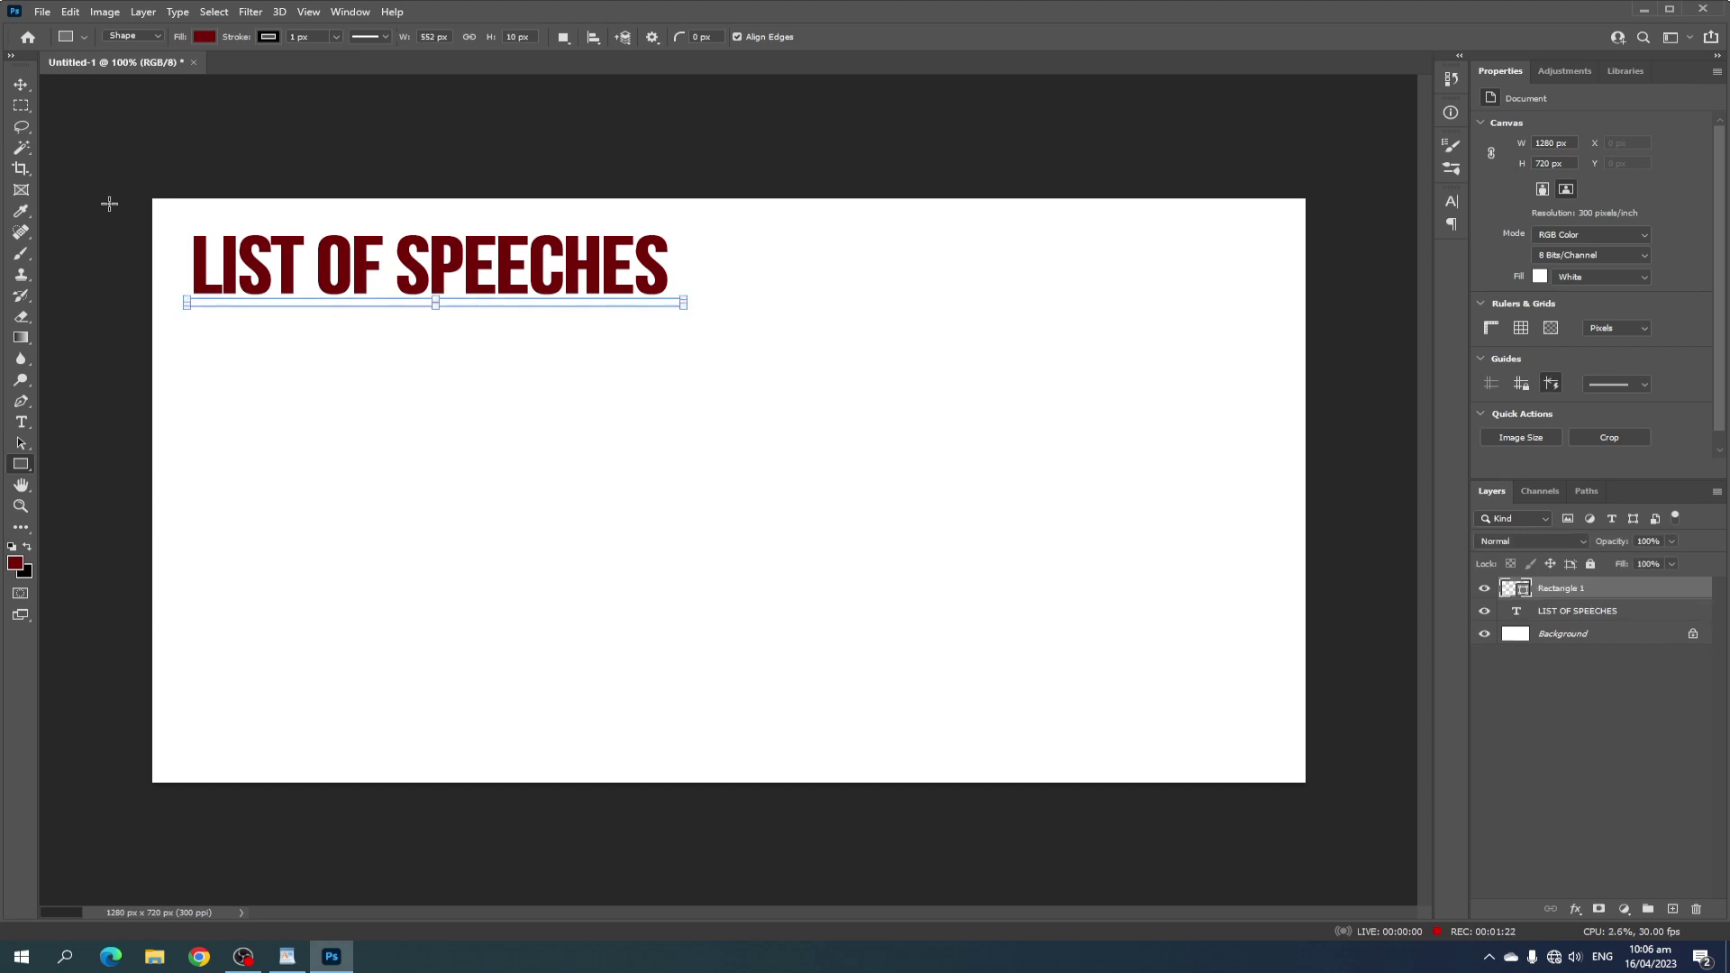
Align the bar under the title and shorten it to 524 × 10 px to match the title width.
{"action": "left_click", "coordinate": [19, 84]}
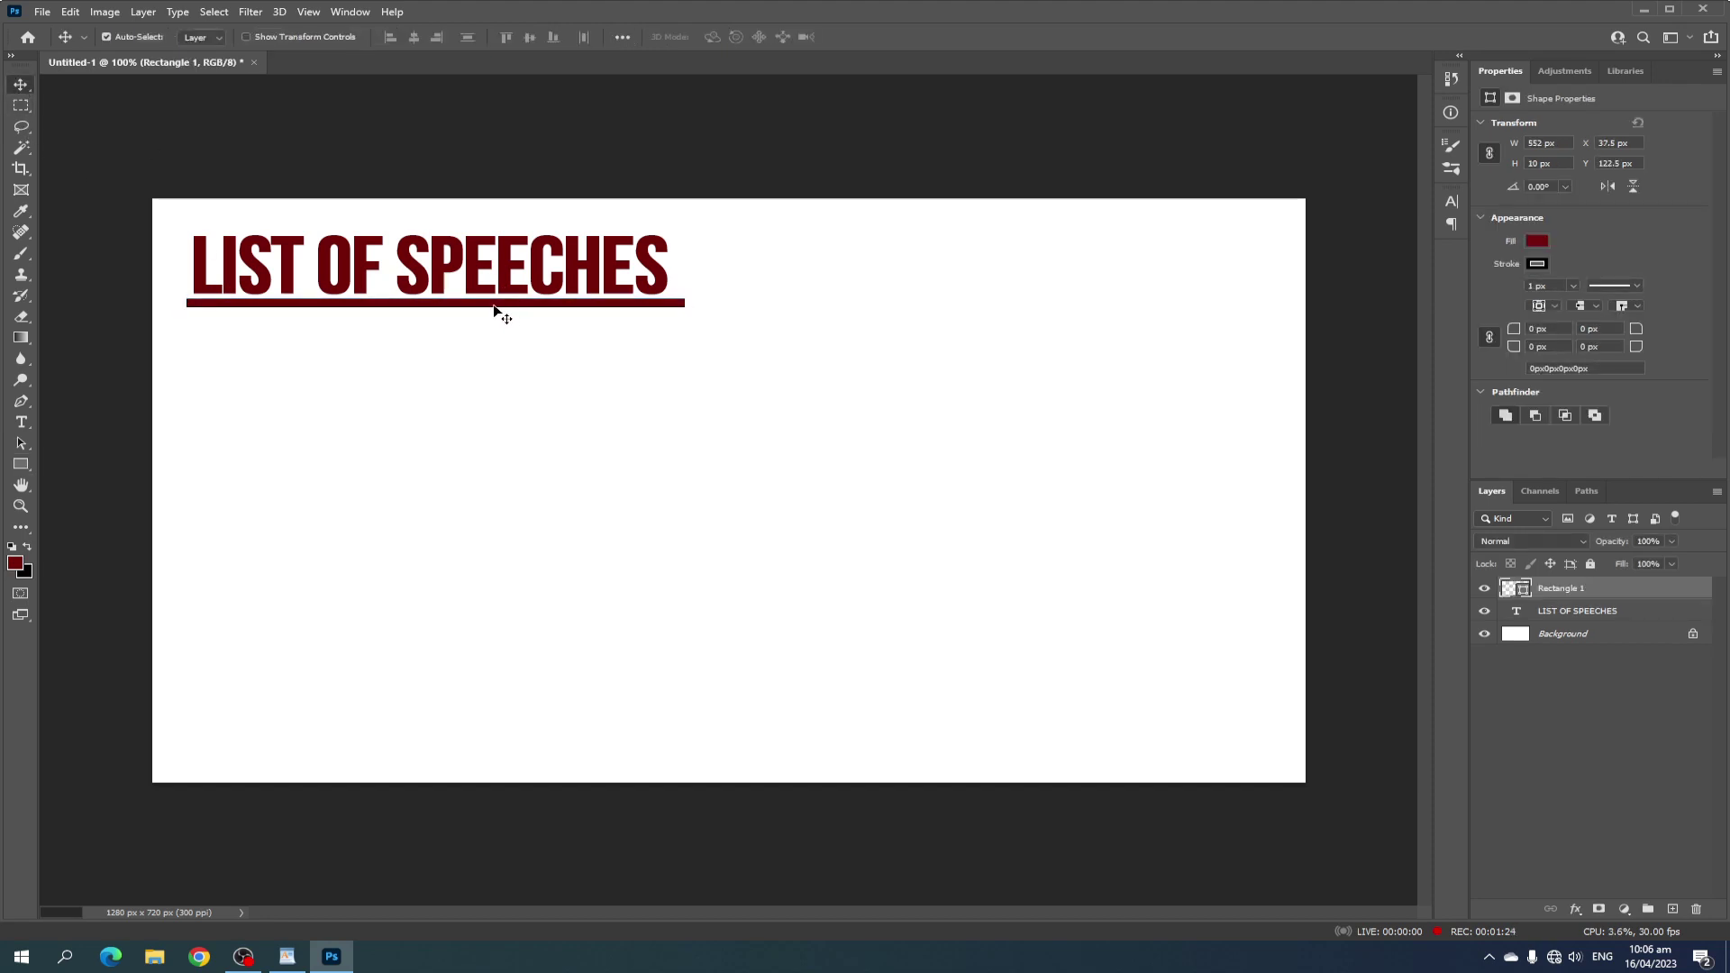
{"action": "left_click_drag", "start_coordinate": [495, 308], "coordinate": [502, 307]}
{"action": "key", "text": "ctrl+t"}
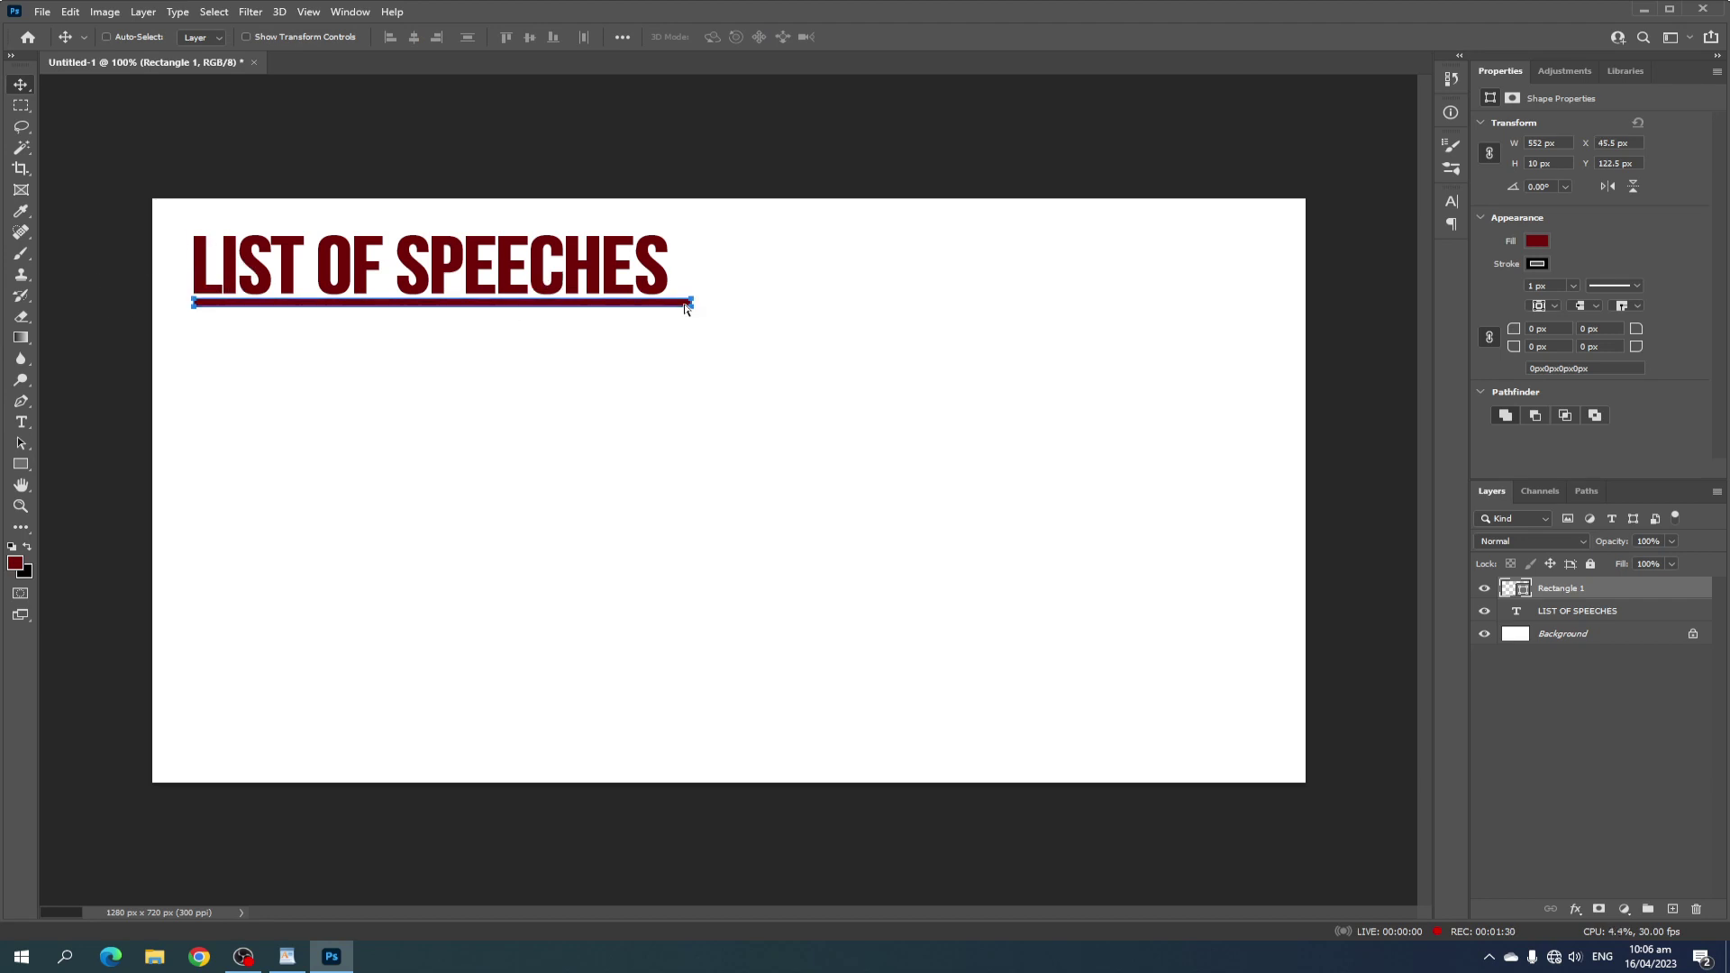
{"action": "left_click_drag", "start_coordinate": [692, 303], "coordinate": [666, 304]}
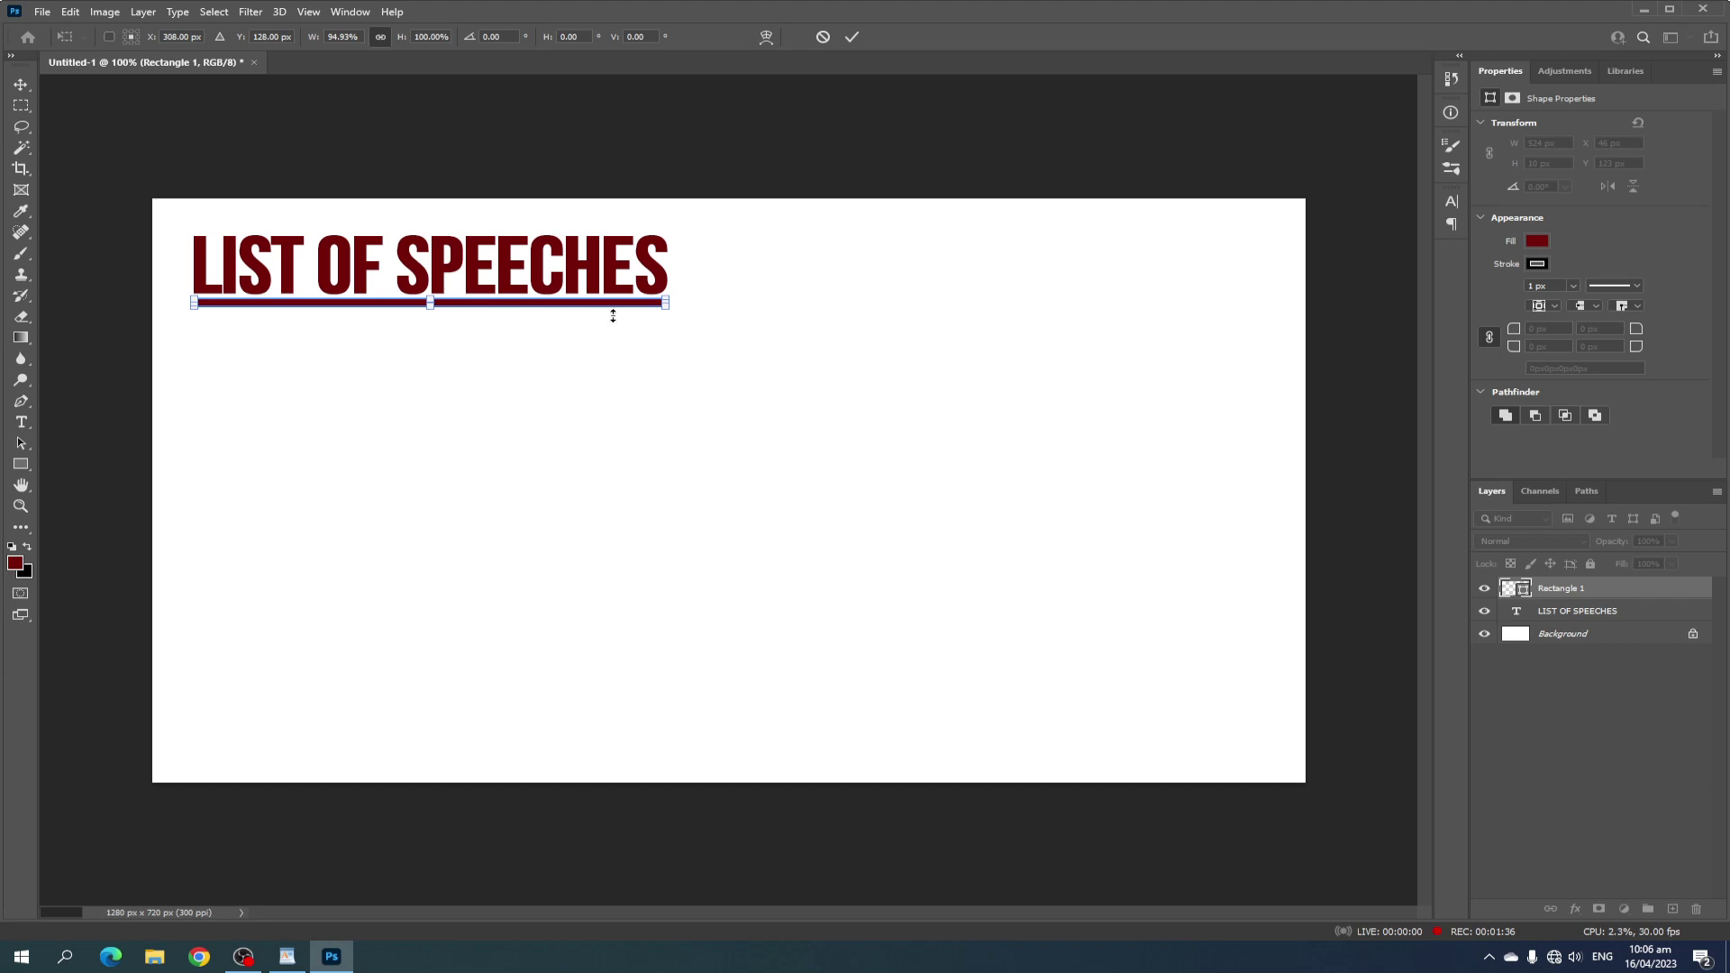
{"action": "key", "text": "Return"}
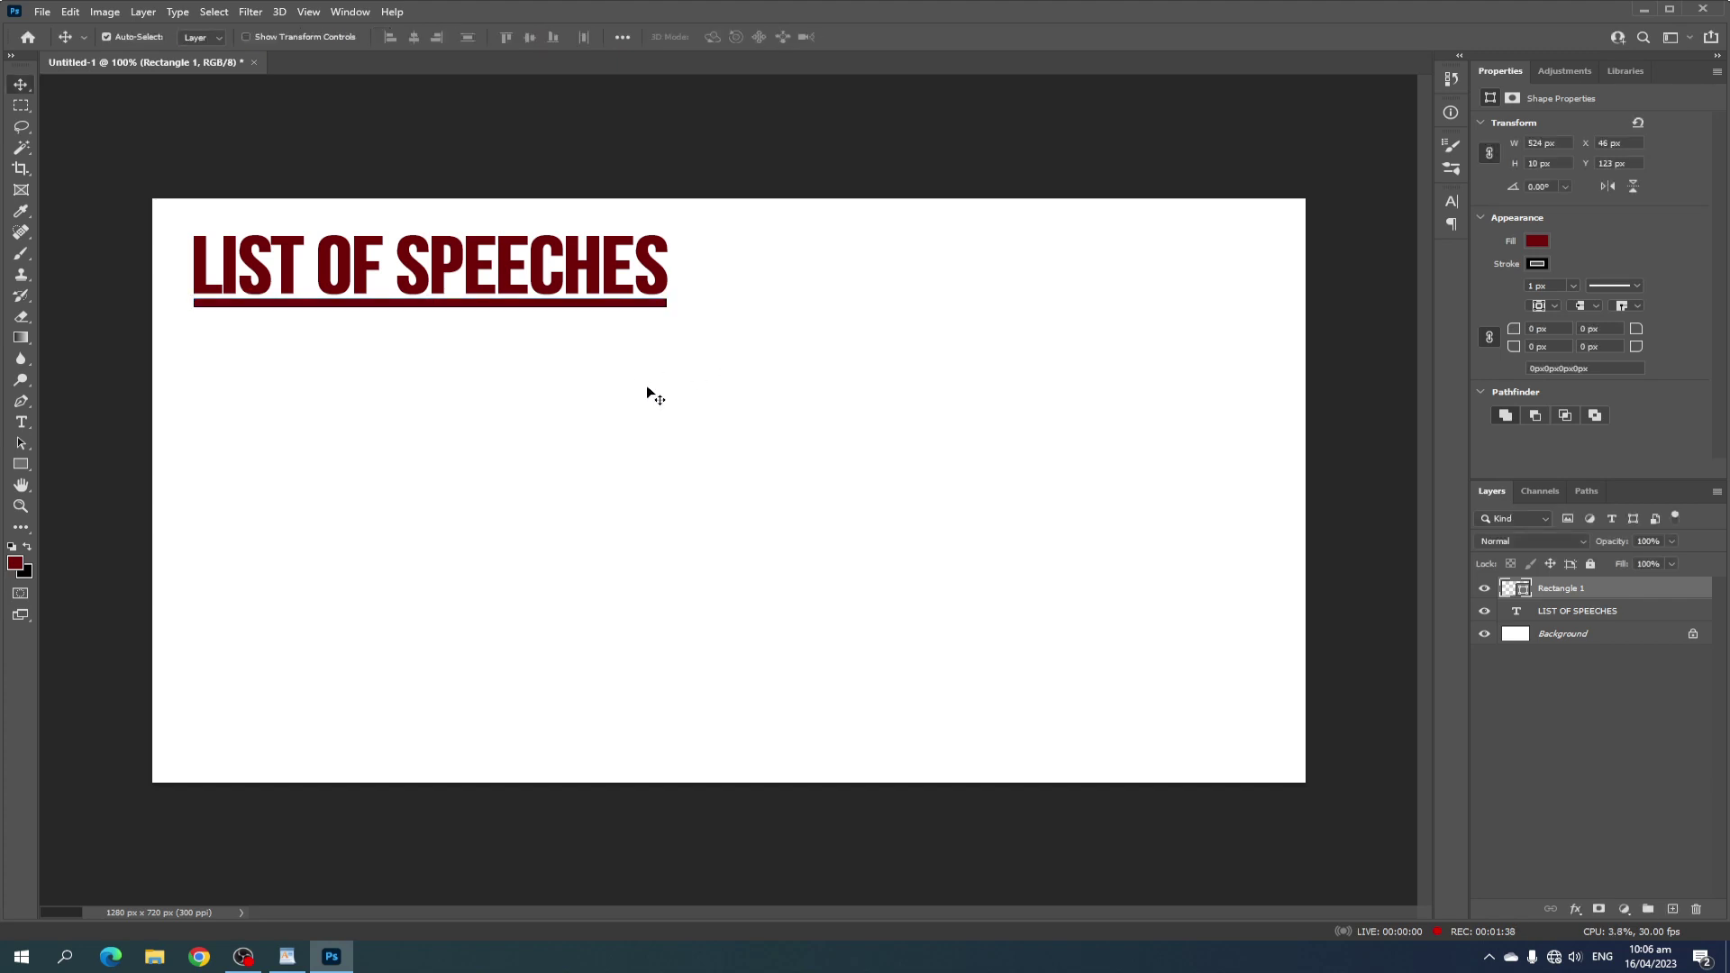
{"action": "left_click", "coordinate": [647, 388]}
Zoom in on the Rectangle 1 underline bar and set its stroke to None.
{"action": "left_click", "coordinate": [620, 305]}
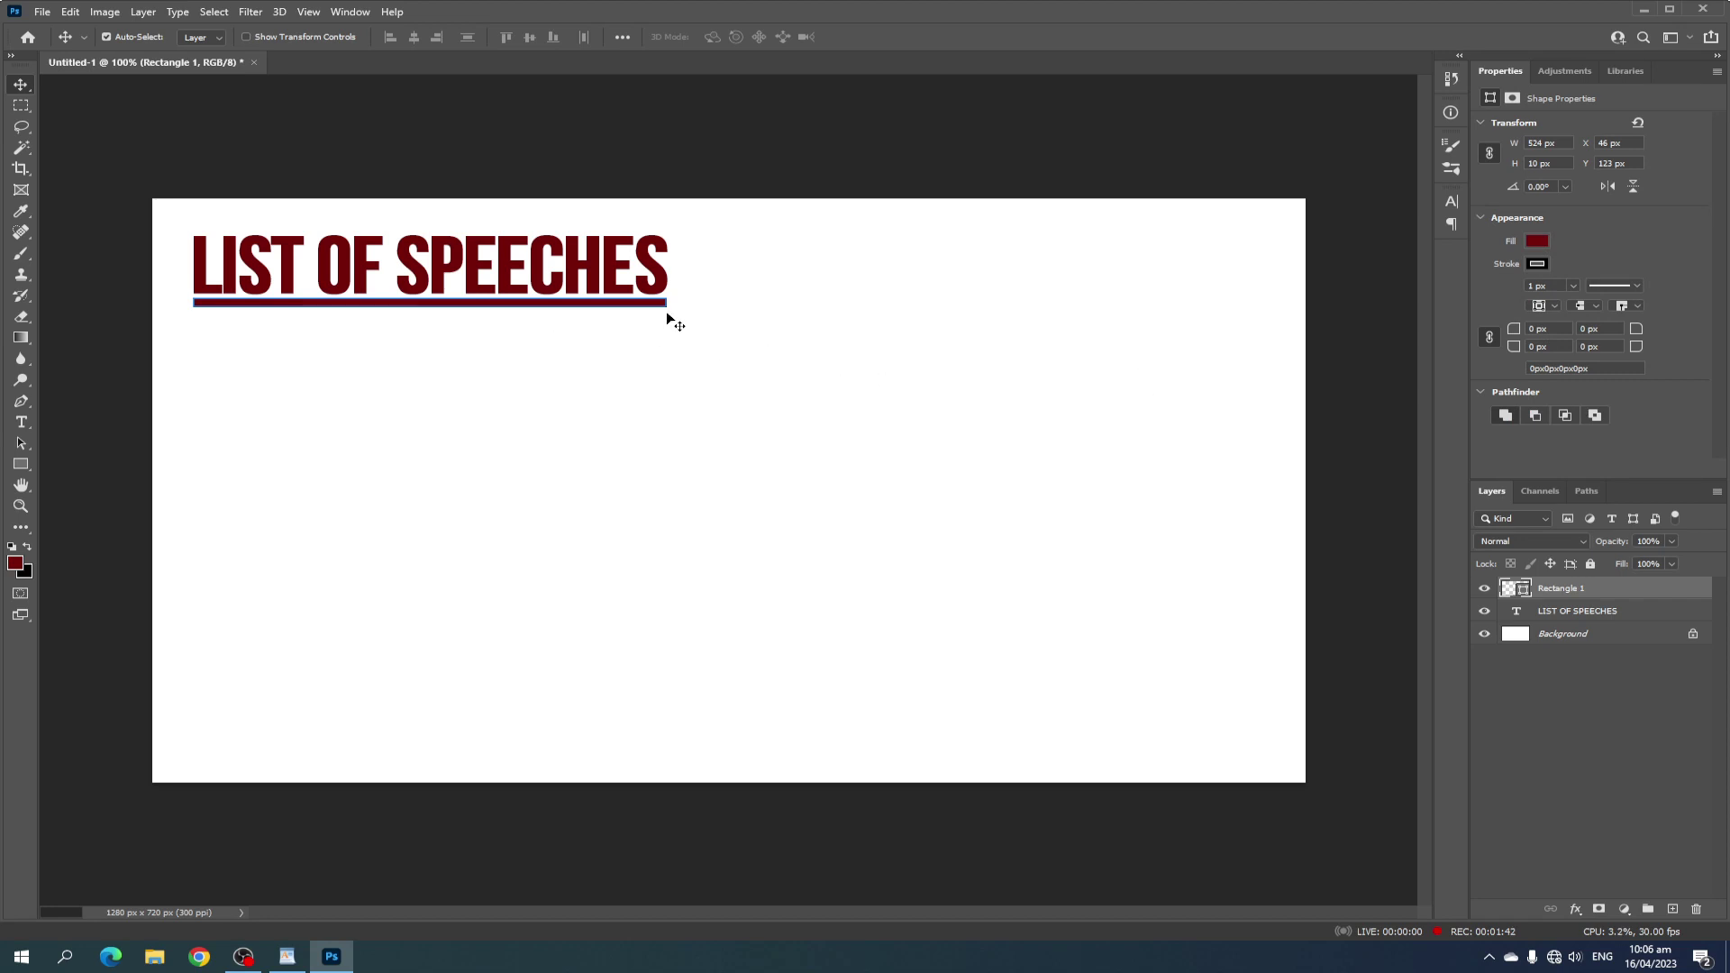
{"action": "key", "text": "ctrl"}
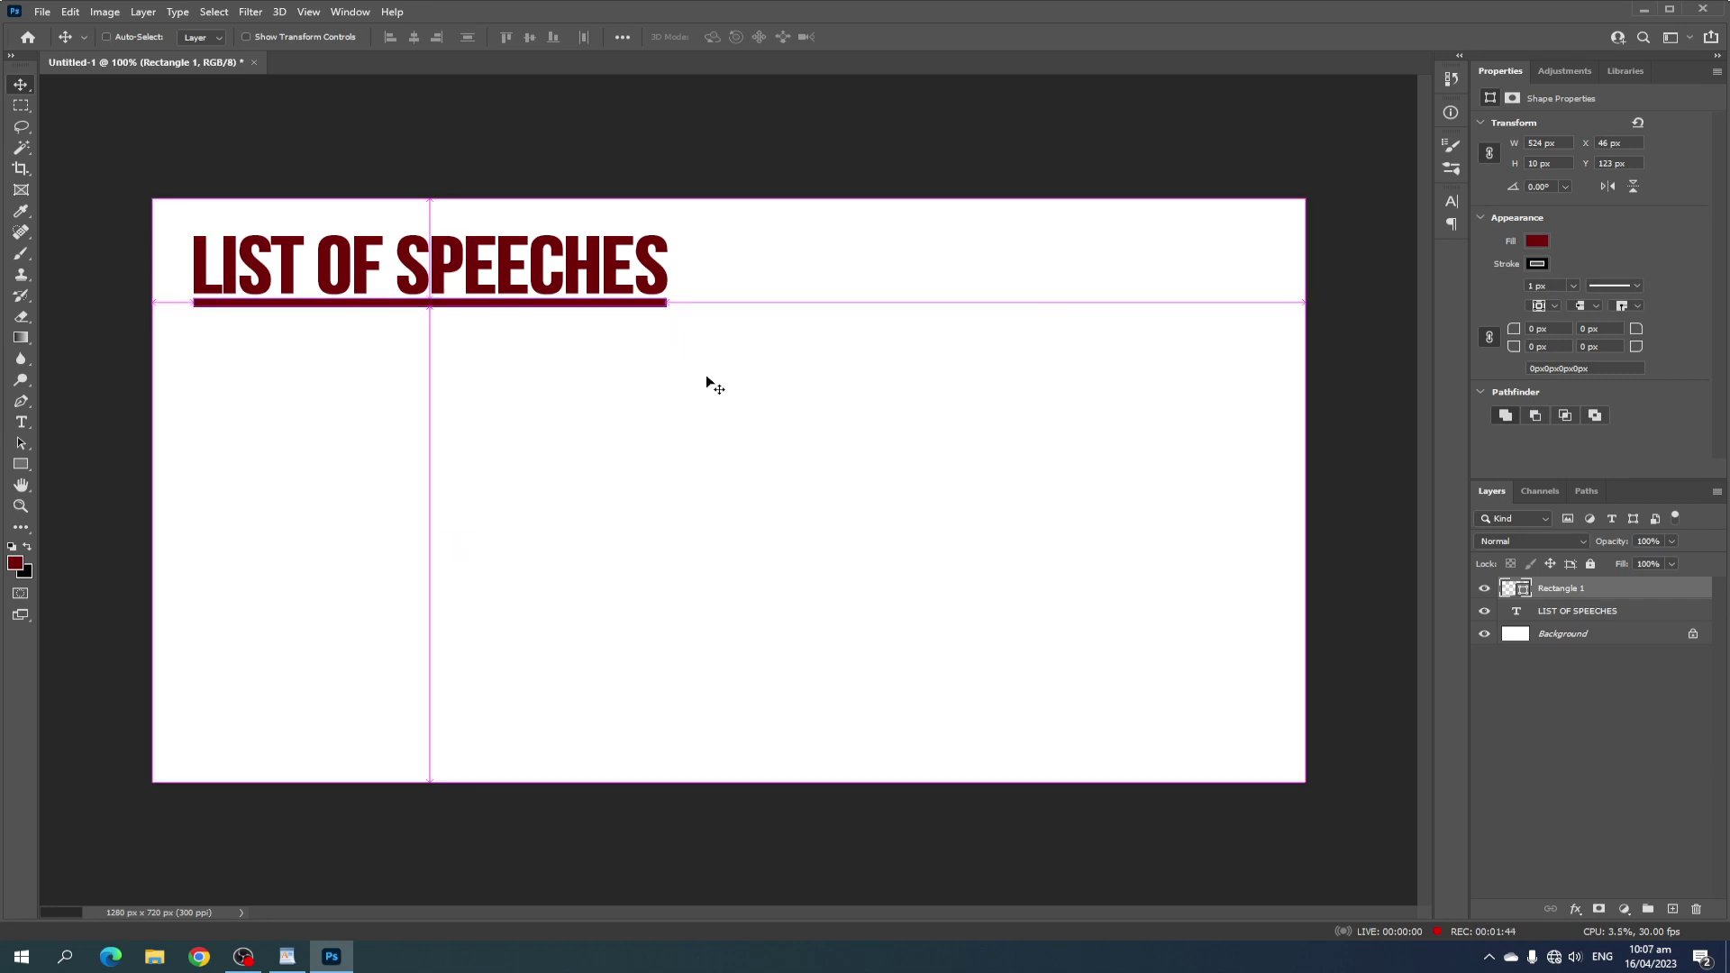
{"action": "left_click", "coordinate": [694, 365]}
{"action": "scroll", "coordinate": [663, 324], "scroll_direction": "up", "scroll_amount": 5}
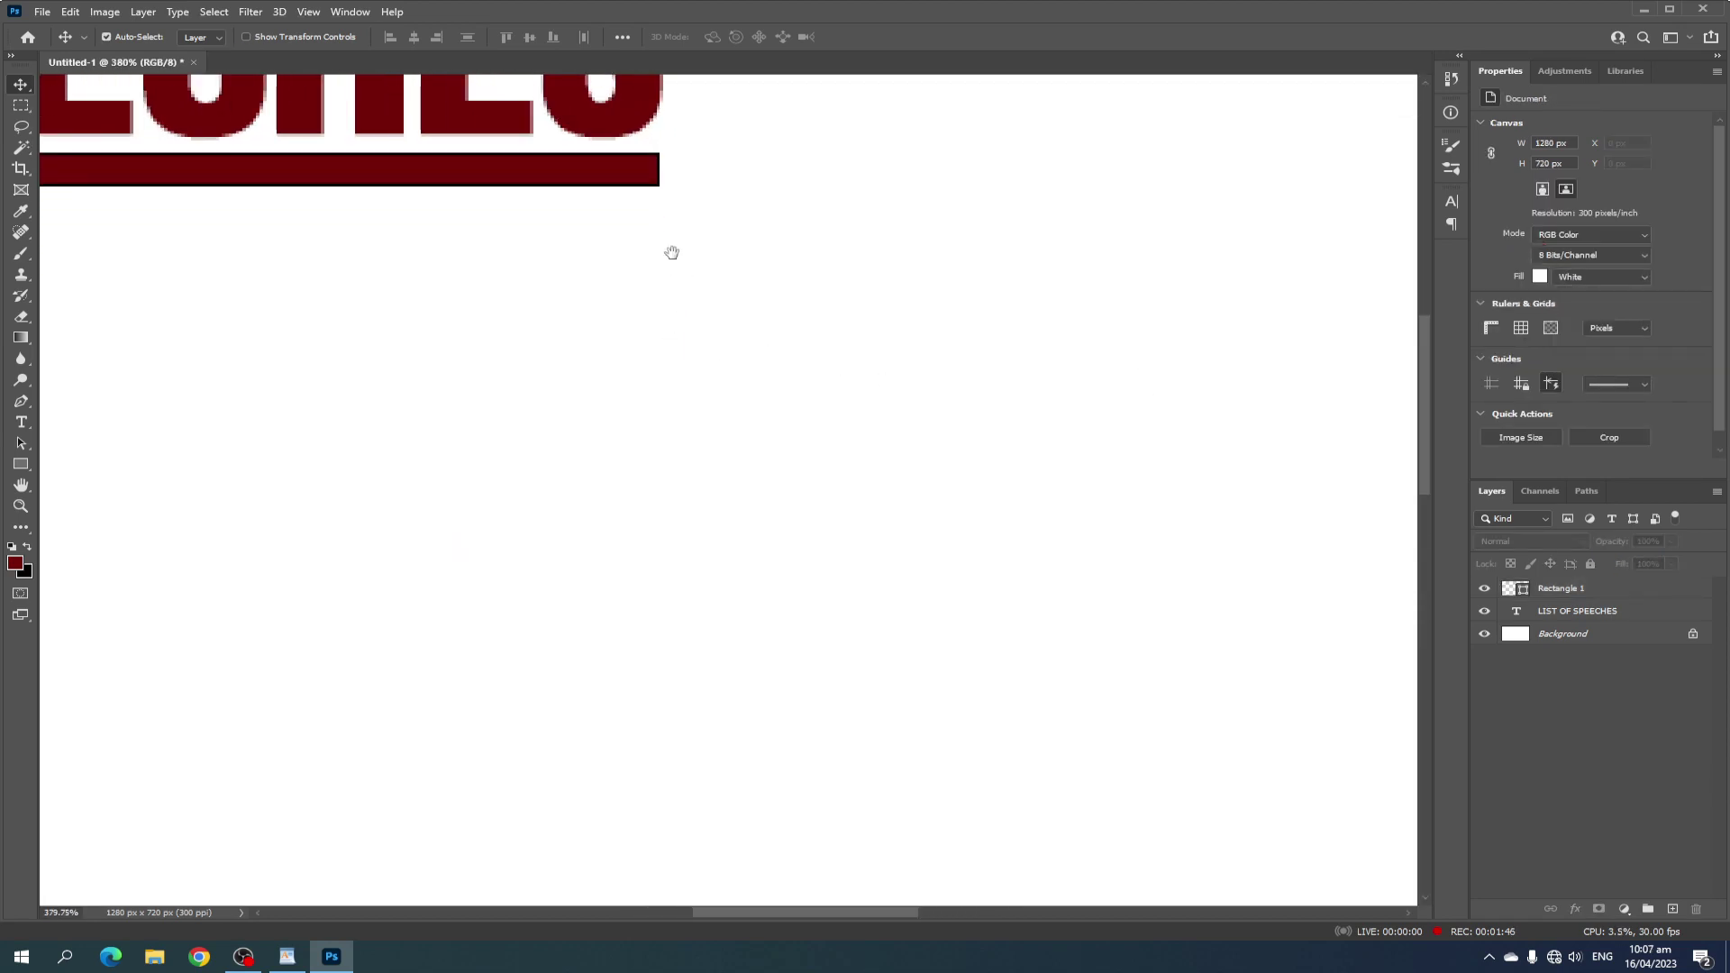
{"action": "left_click_drag", "start_coordinate": [672, 255], "coordinate": [673, 440]}
{"action": "left_click", "coordinate": [642, 374]}
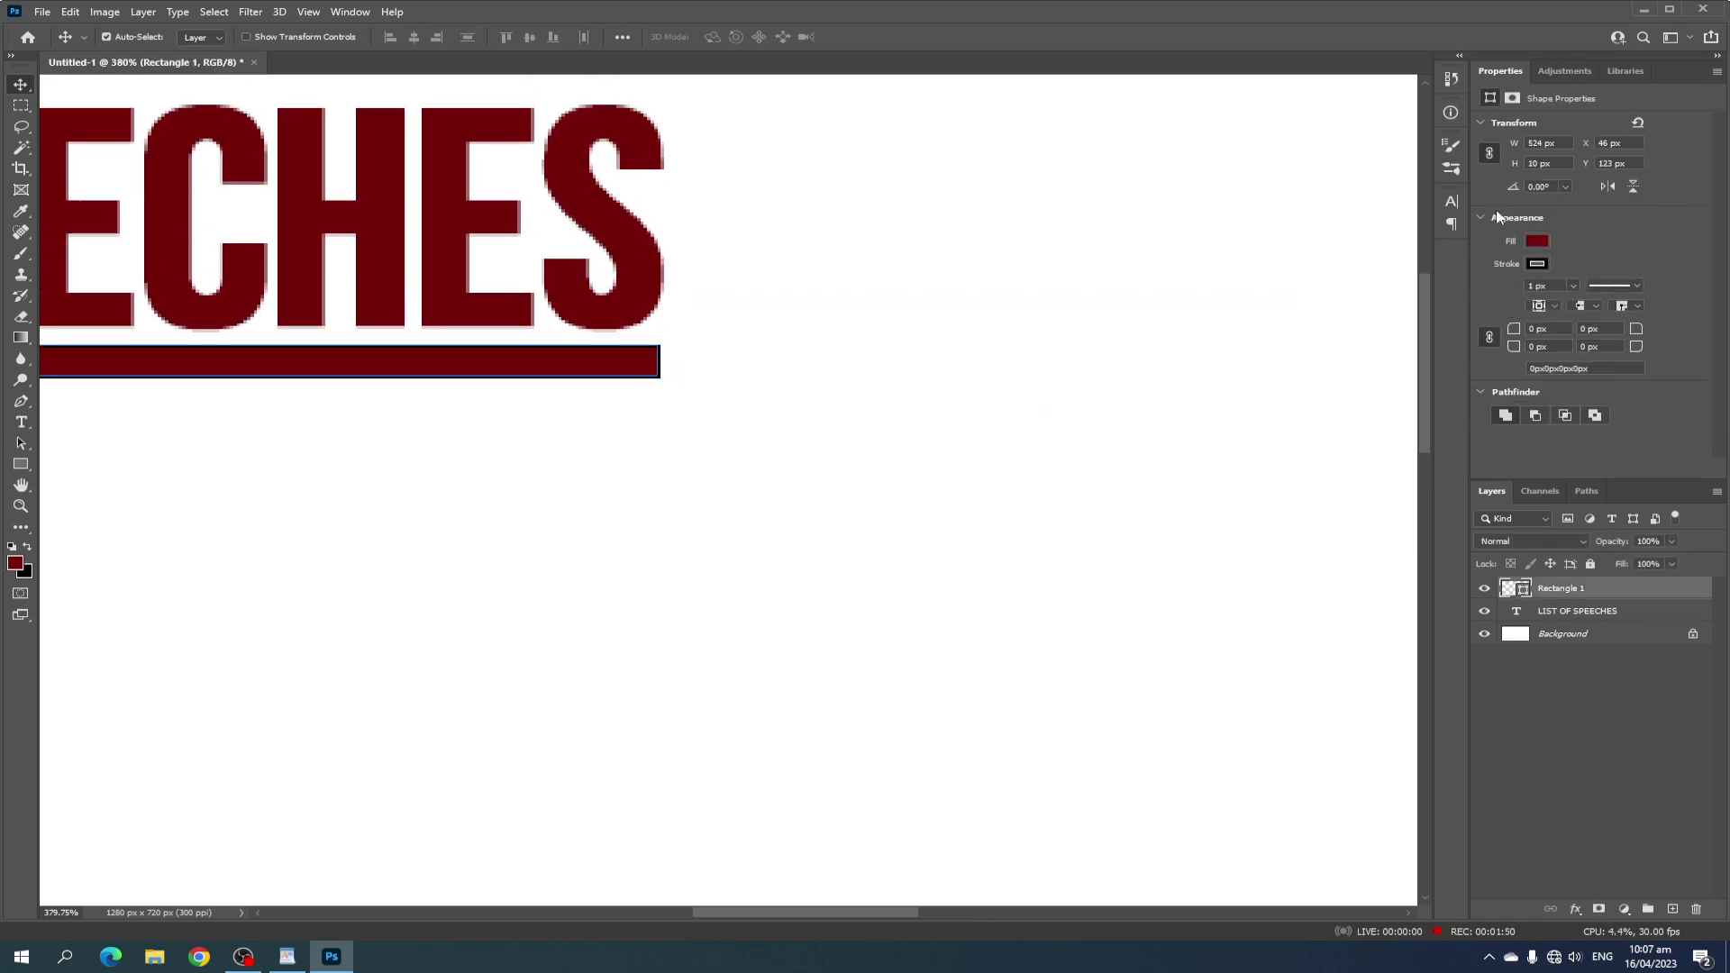
{"action": "left_click", "coordinate": [1537, 263]}
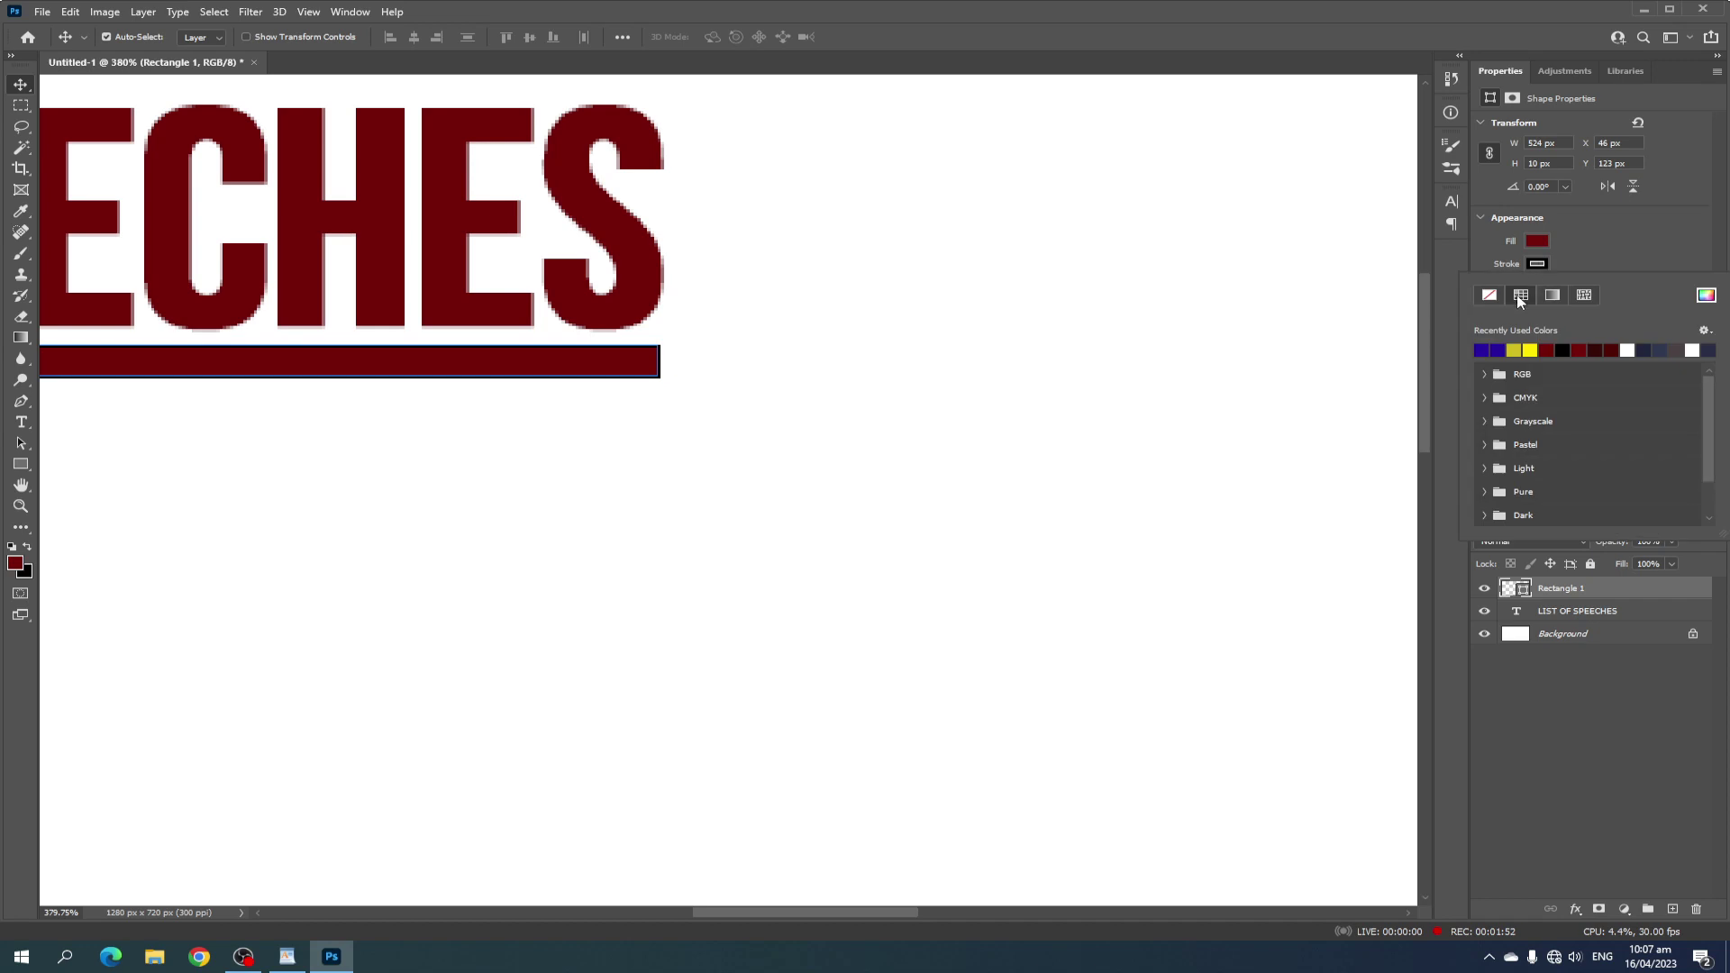
{"action": "left_click", "coordinate": [1489, 295]}
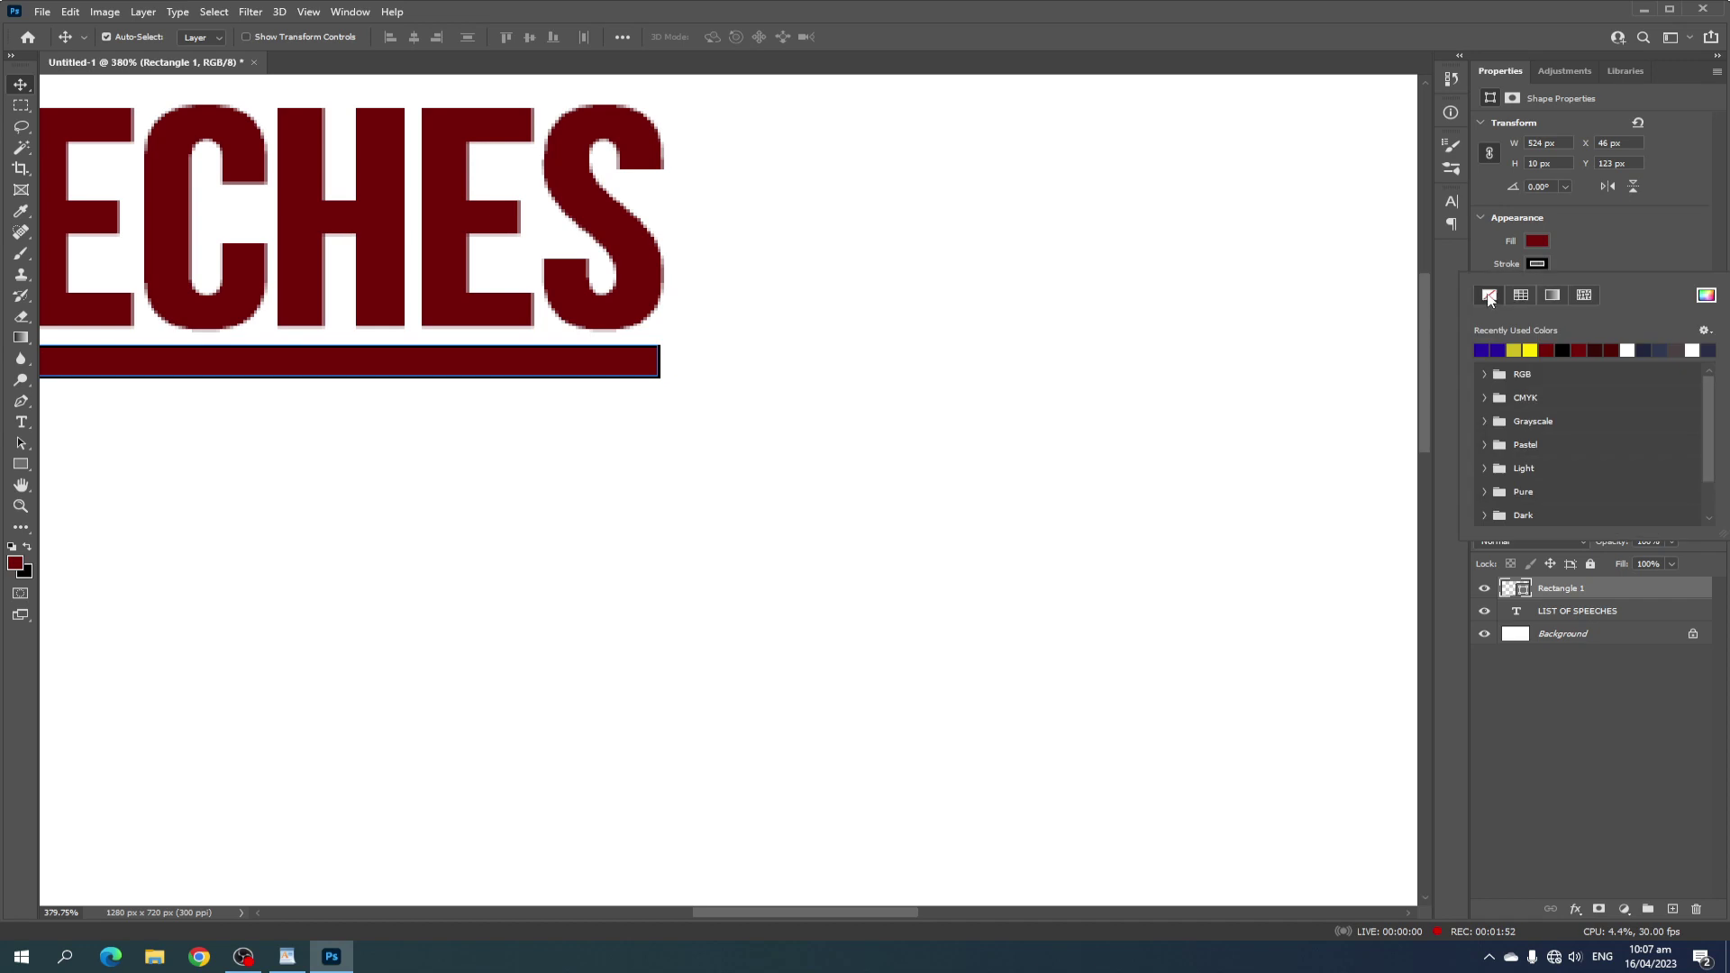
{"action": "left_click", "coordinate": [1600, 244]}
{"action": "left_click", "coordinate": [628, 311]}
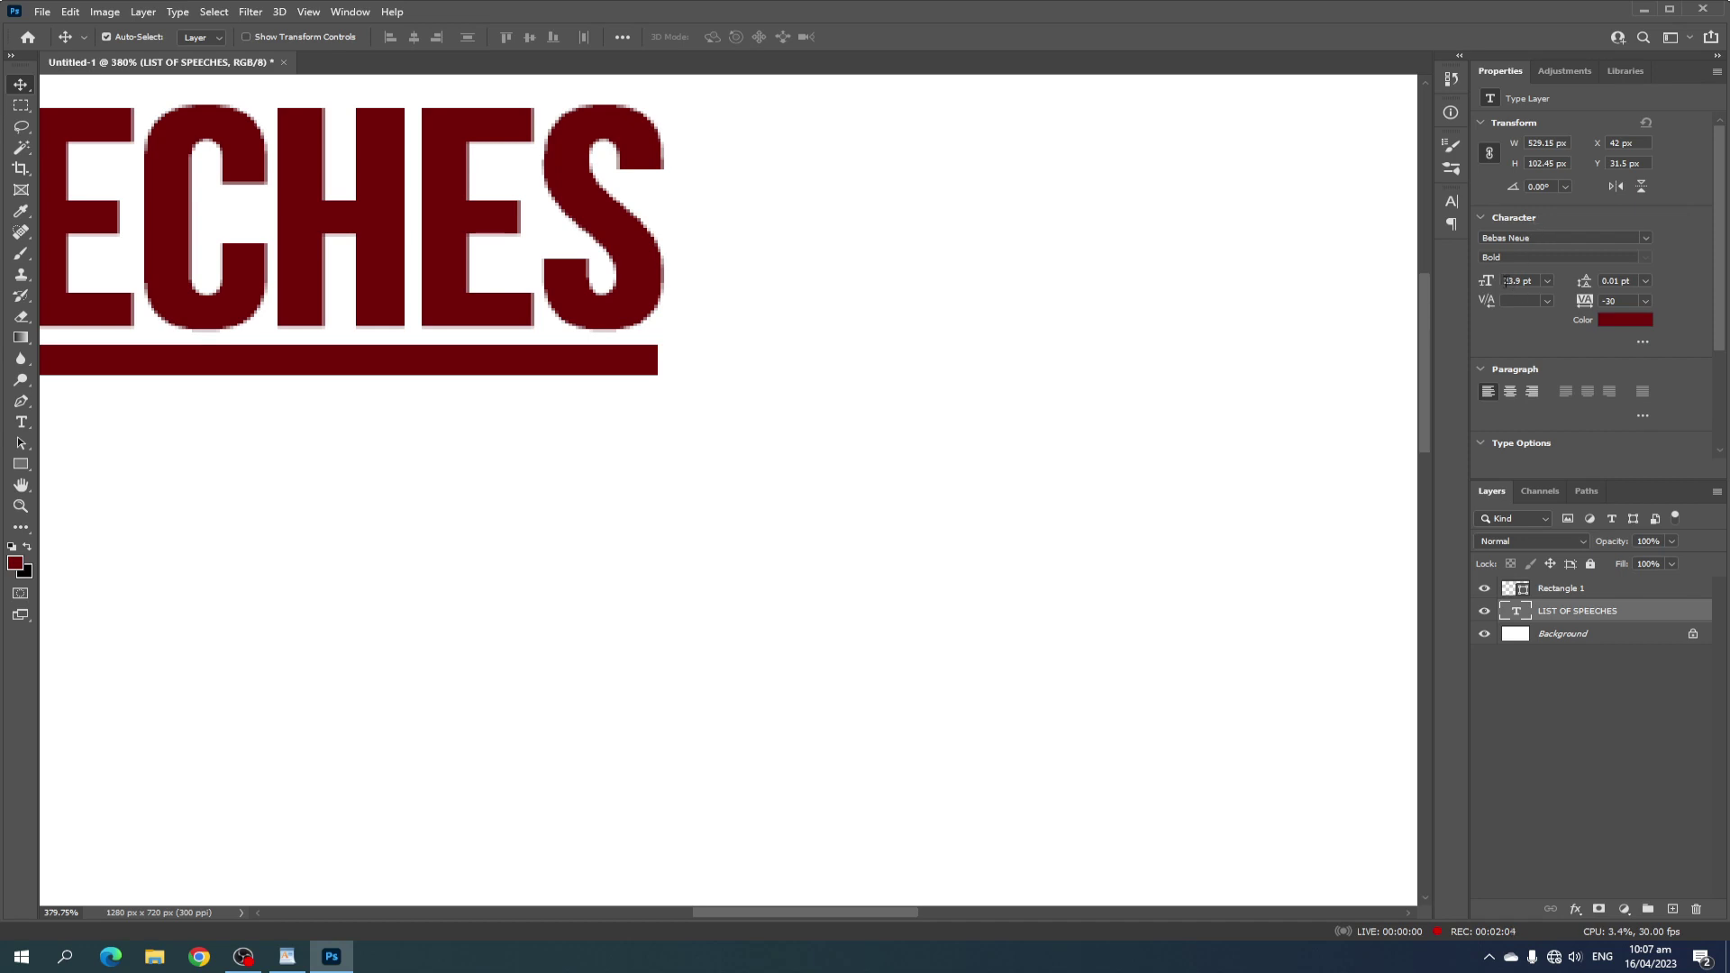
Change the title's font size from 23.9 pt to 24 pt.
{"action": "left_click_drag", "start_coordinate": [1505, 280], "coordinate": [1518, 281]}
{"action": "type", "text": "24"}
{"action": "key", "text": "Return"}
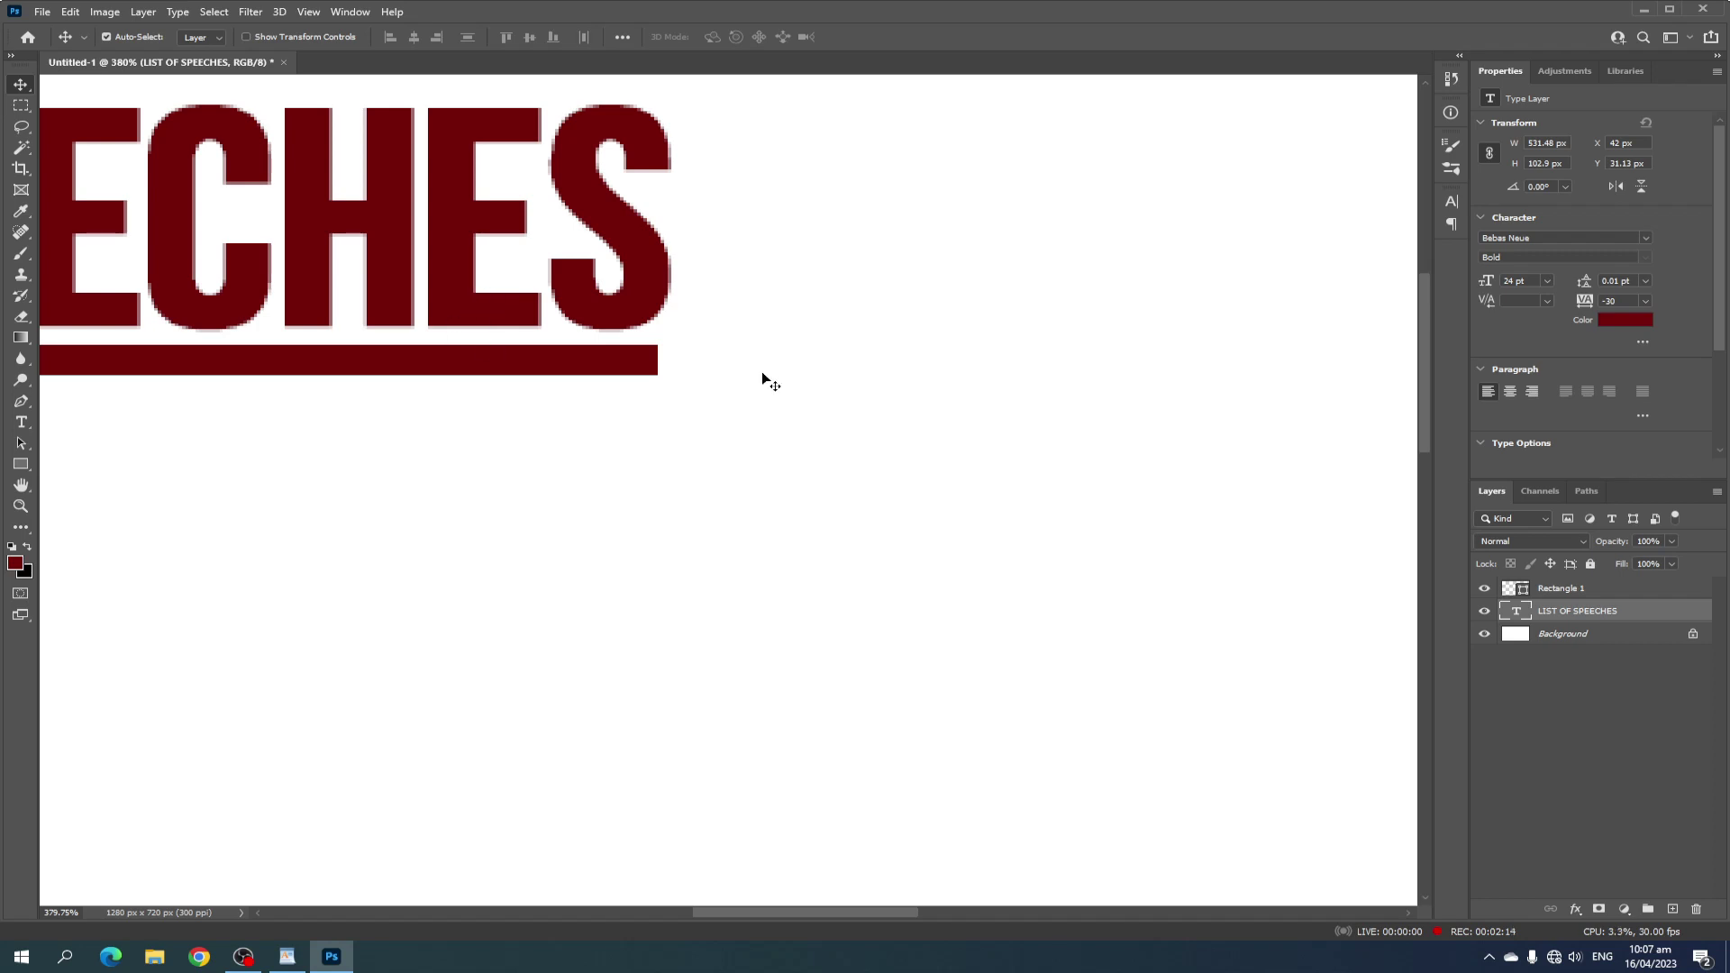
{"action": "left_click", "coordinate": [648, 368]}
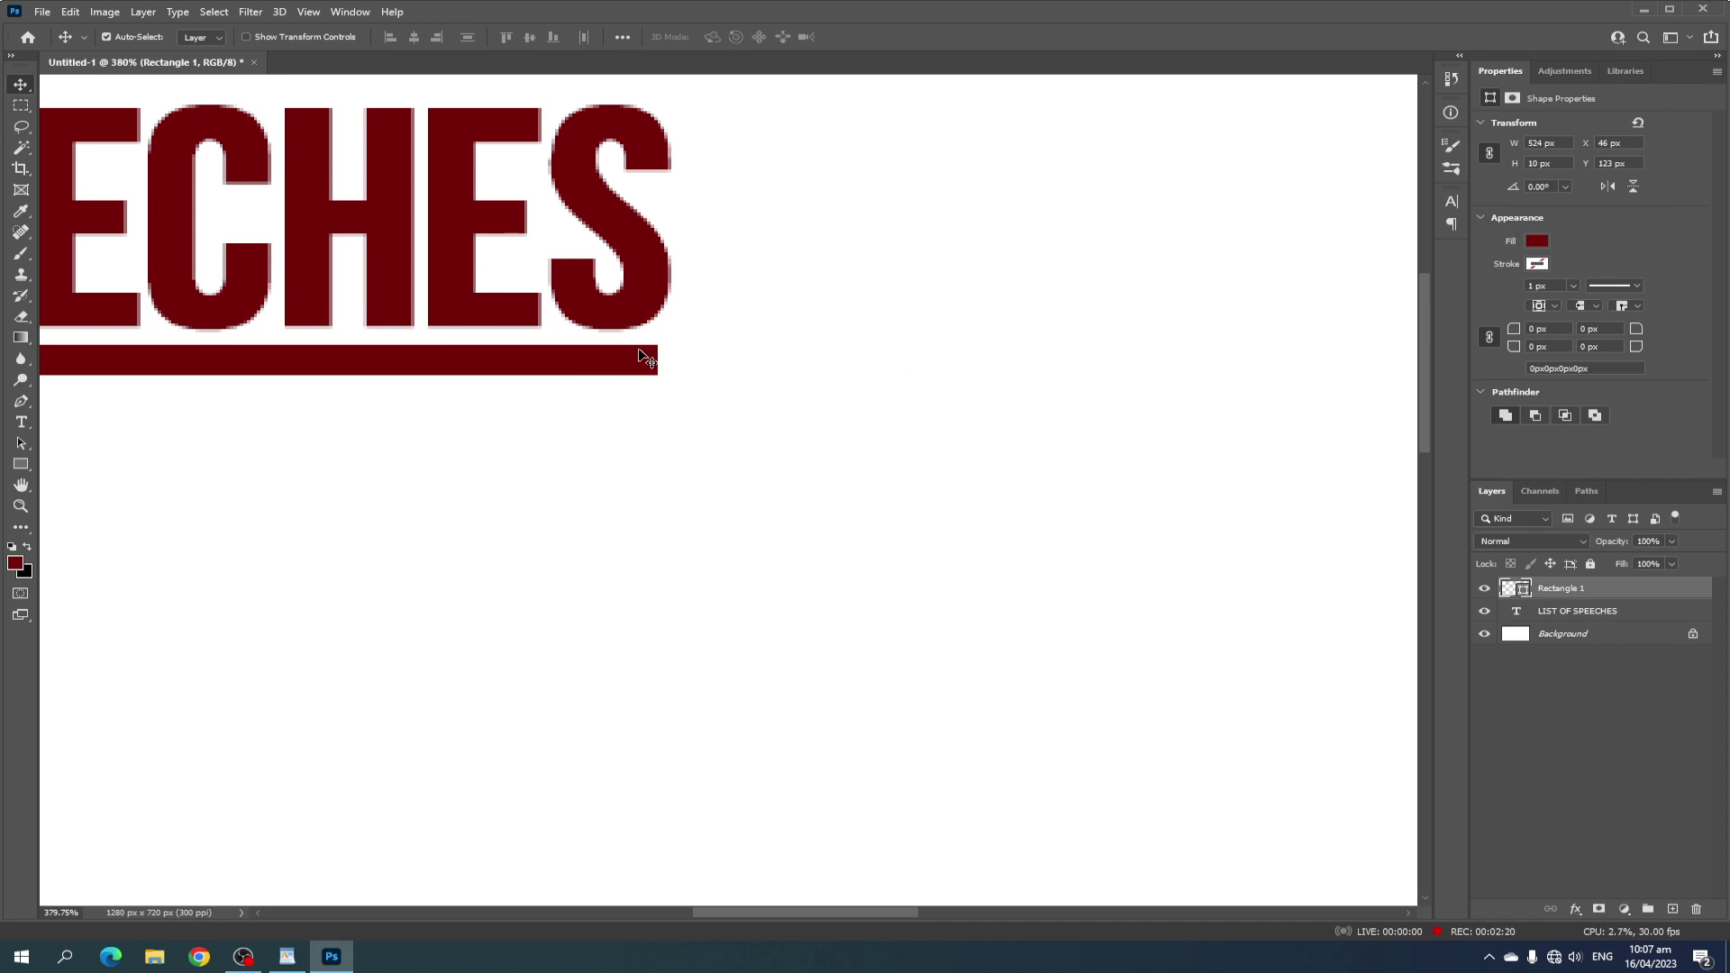
{"action": "left_click", "coordinate": [1518, 219]}
Round the underline bar's corners to 3 px and Alt-drag a copy above the title.
{"action": "left_click", "coordinate": [1517, 221]}
{"action": "left_click_drag", "start_coordinate": [1636, 330], "coordinate": [1641, 333]}
{"action": "scroll", "coordinate": [679, 370], "scroll_direction": "down", "scroll_amount": 2, "text": "alt"}
{"action": "scroll", "coordinate": [679, 370], "scroll_direction": "down", "scroll_amount": 1}
{"action": "scroll", "coordinate": [678, 370], "scroll_direction": "down", "scroll_amount": 1}
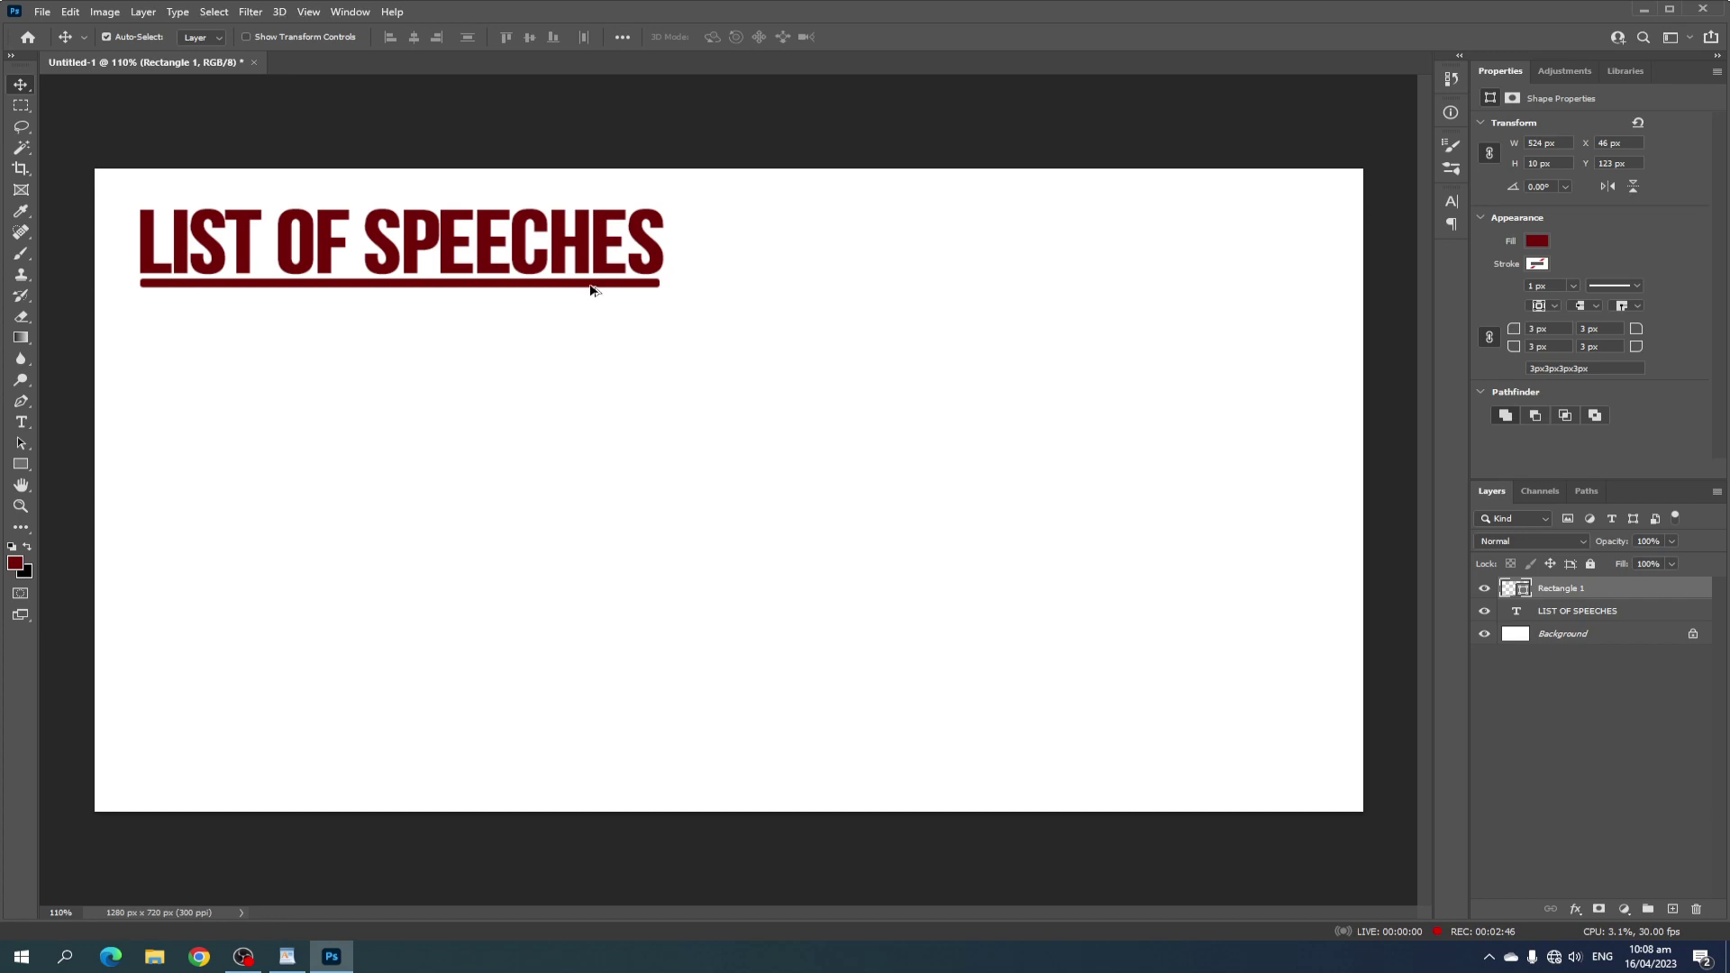
{"action": "left_click_drag", "start_coordinate": [591, 285], "coordinate": [591, 208]}
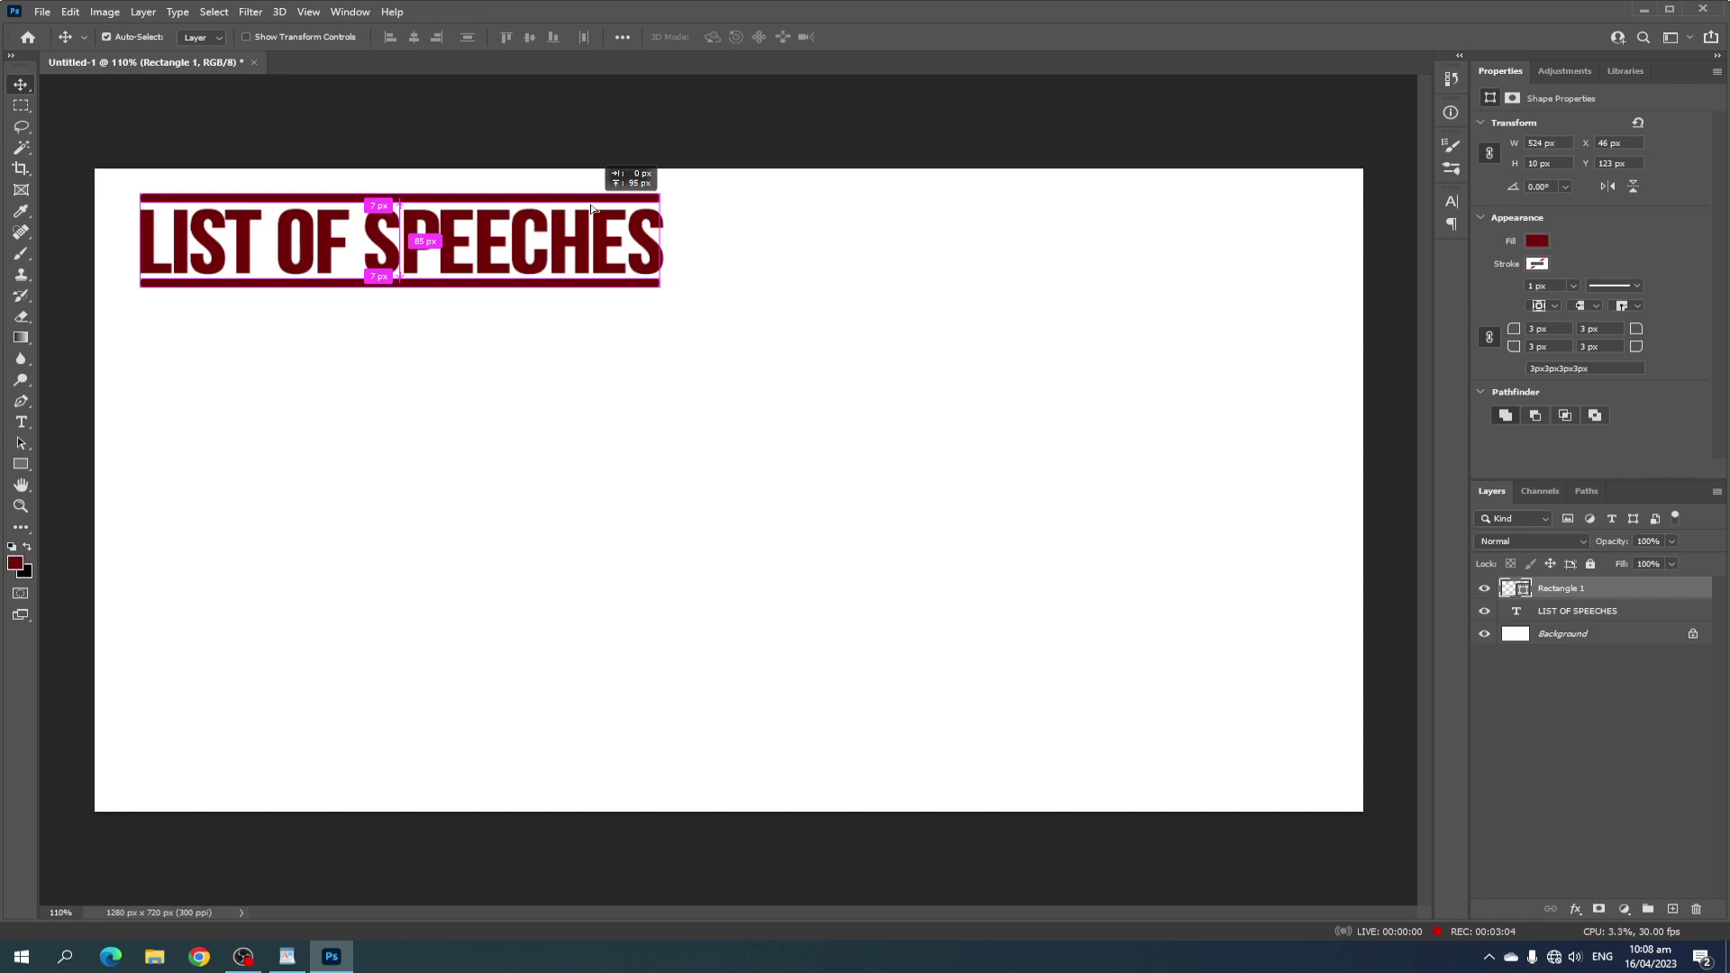
Drop the Rectangle 1 copy bar above the title and deselect it.
{"action": "left_click_drag", "start_coordinate": [592, 209], "coordinate": [592, 209]}
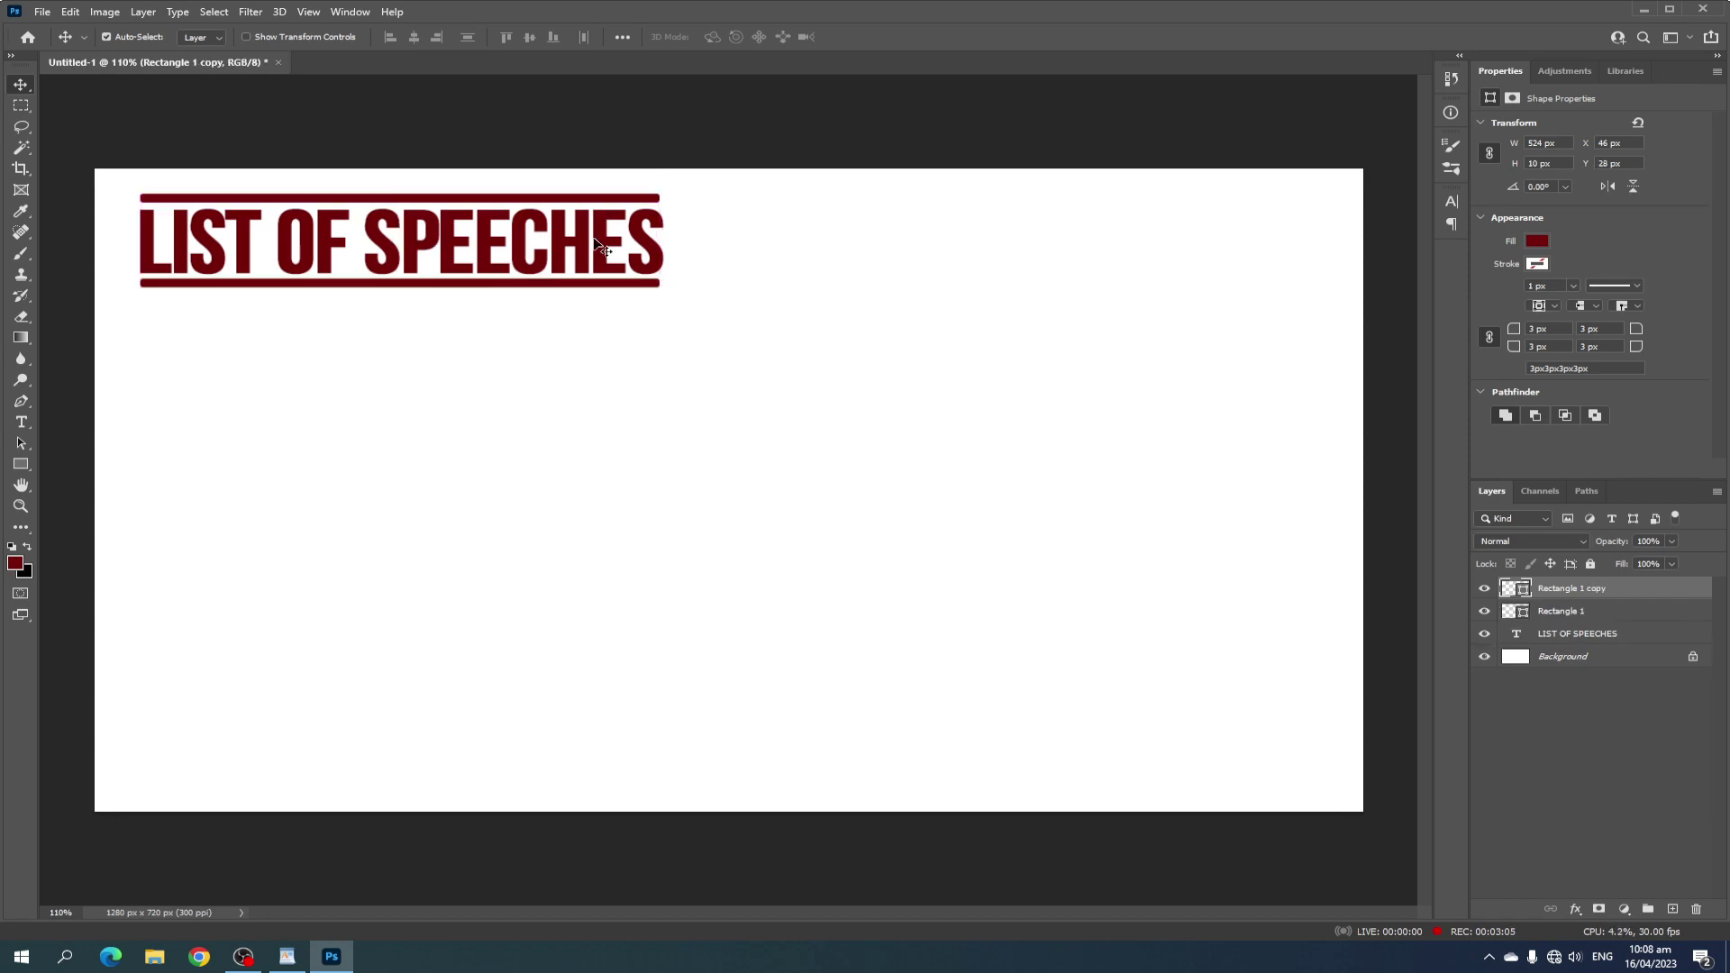
{"action": "left_click", "coordinate": [599, 366]}
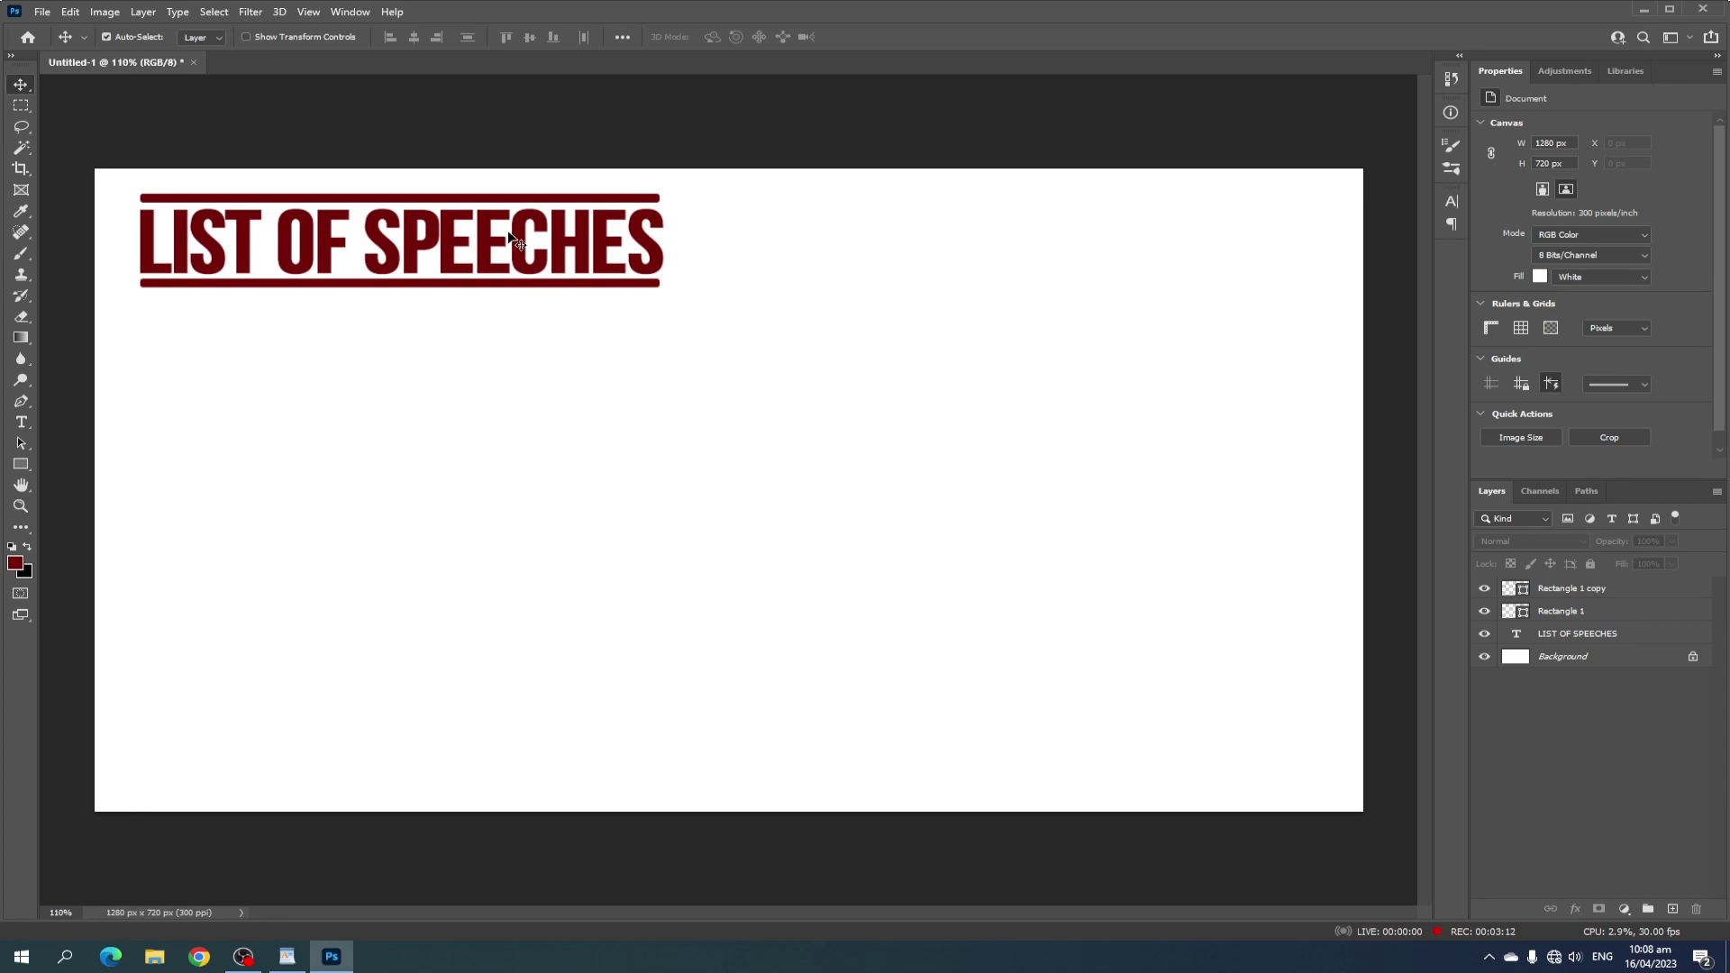
Duplicate the title below itself and retype the copy as 'GUIDES OF TECHNIQUES'.
{"action": "left_click_drag", "start_coordinate": [650, 279], "coordinate": [662, 371]}
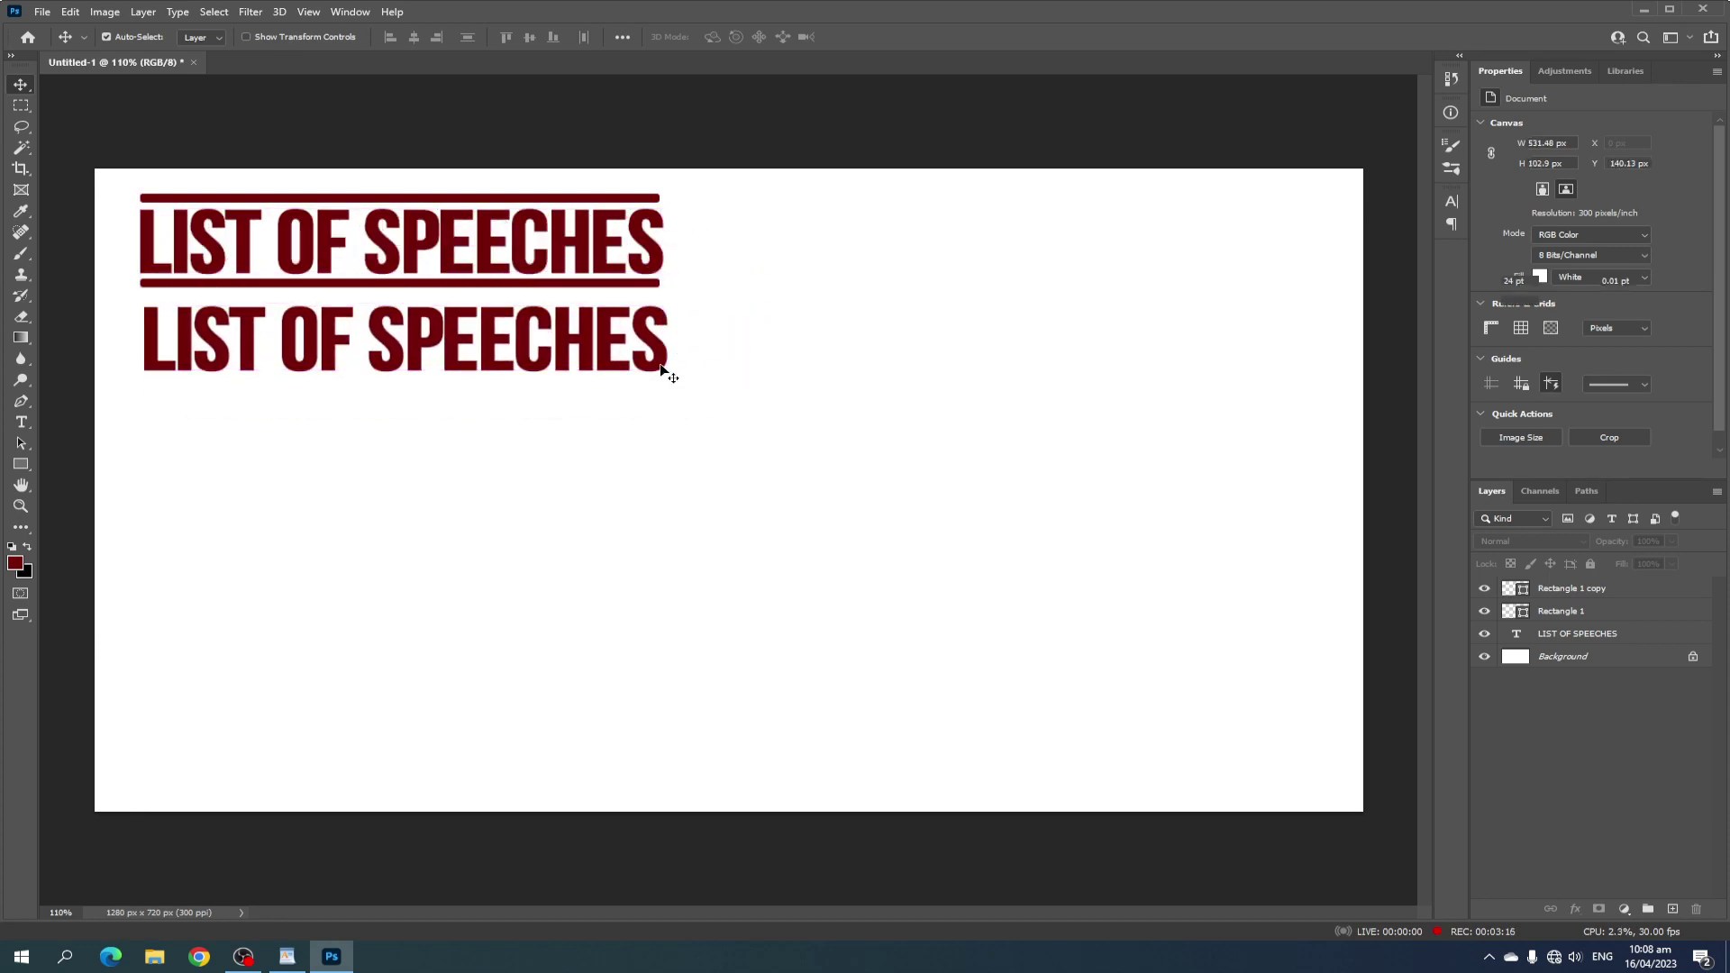
{"action": "double_click", "coordinate": [660, 361]}
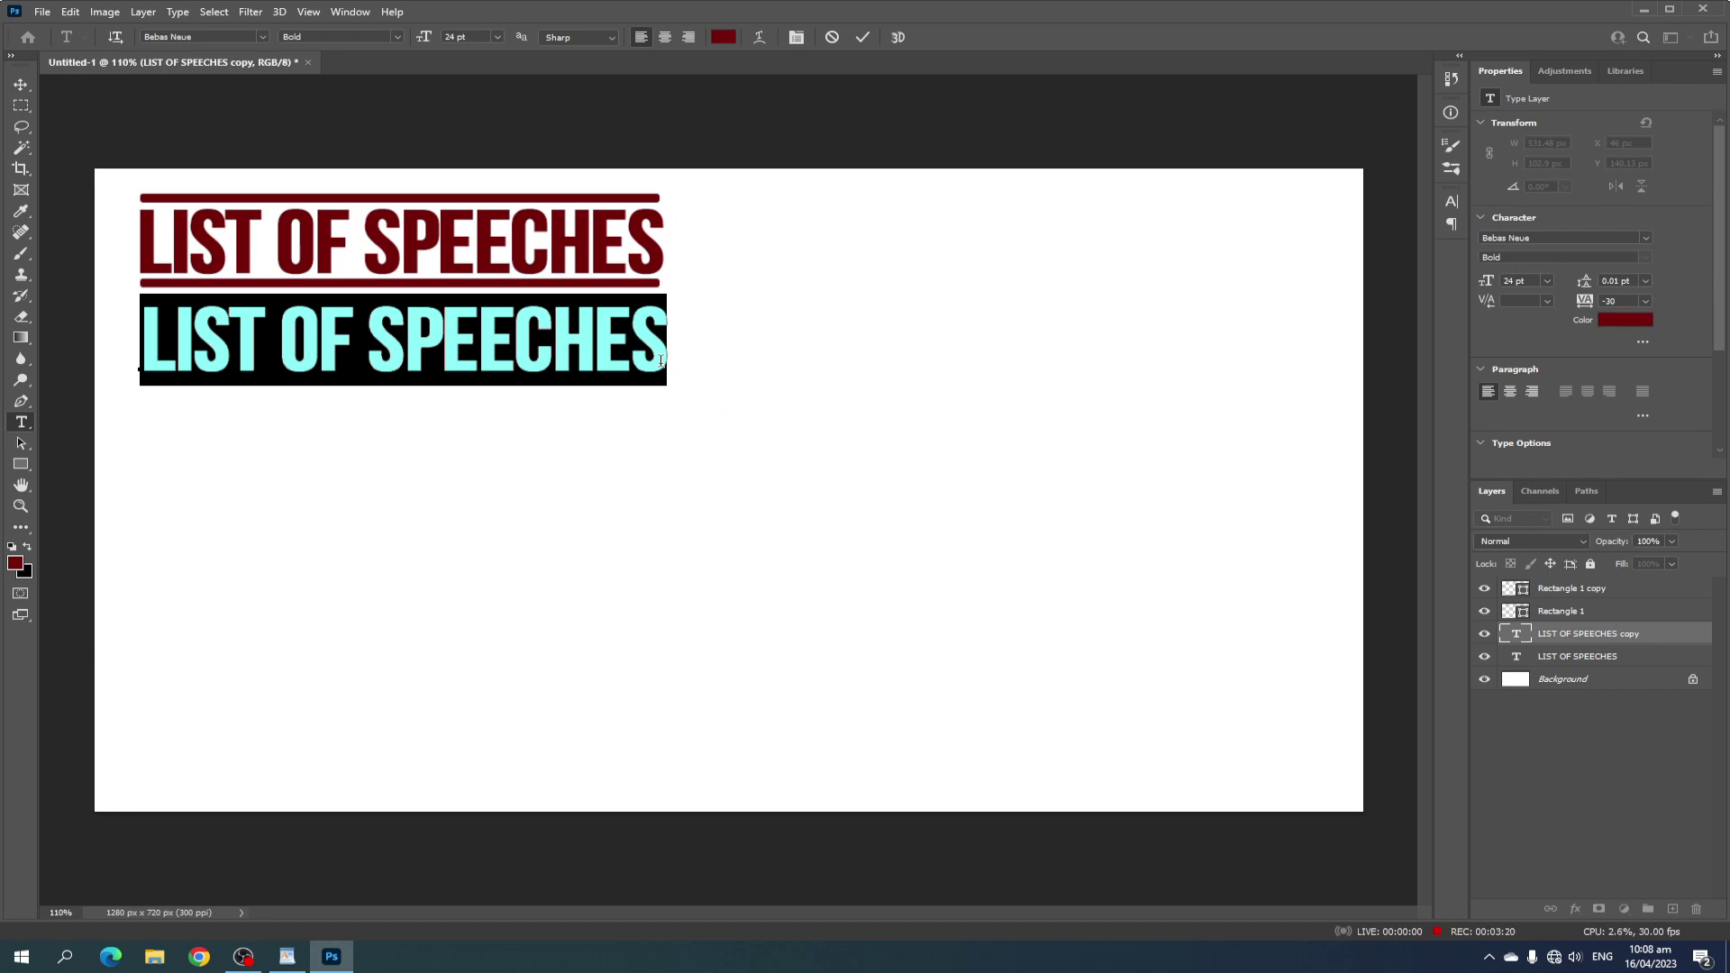
{"action": "type", "text": "GUDIES"}
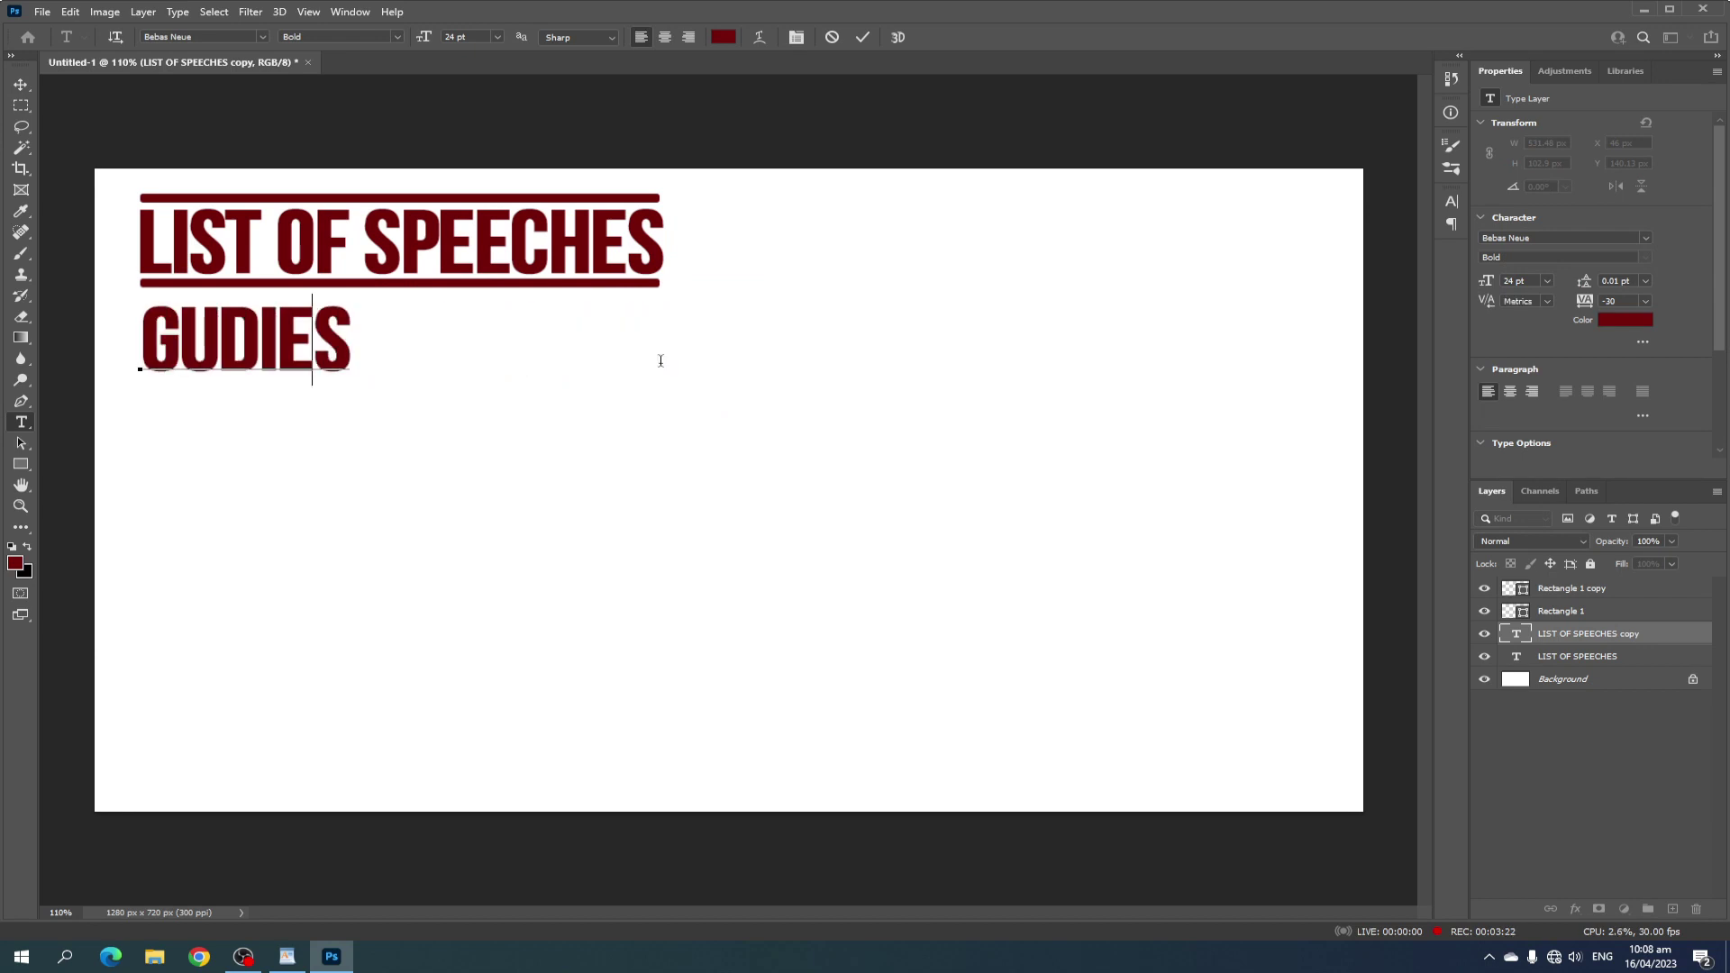
{"action": "key", "text": "BackSpace"}
{"action": "key", "text": "BackSpace"}
{"action": "key", "text": "BackSpace"}
{"action": "type", "text": "I"}
{"action": "key", "text": "Right"}
{"action": "type", "text": "ES OF"}
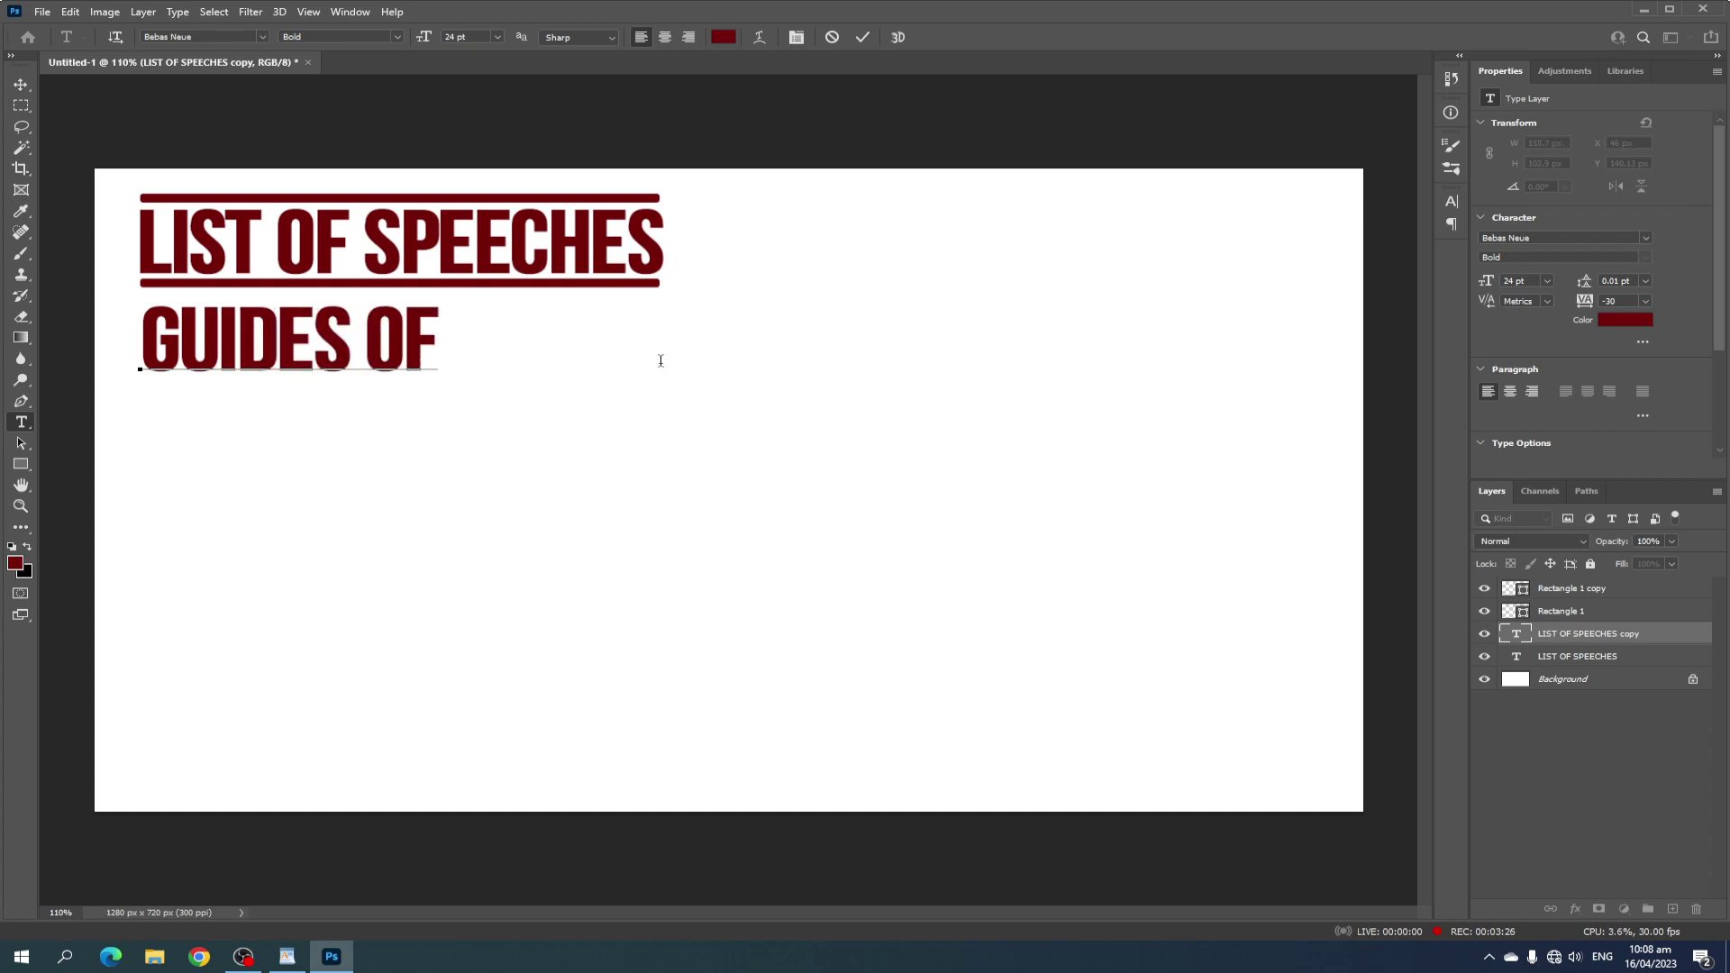
{"action": "type", "text": " TECHNIQ"}
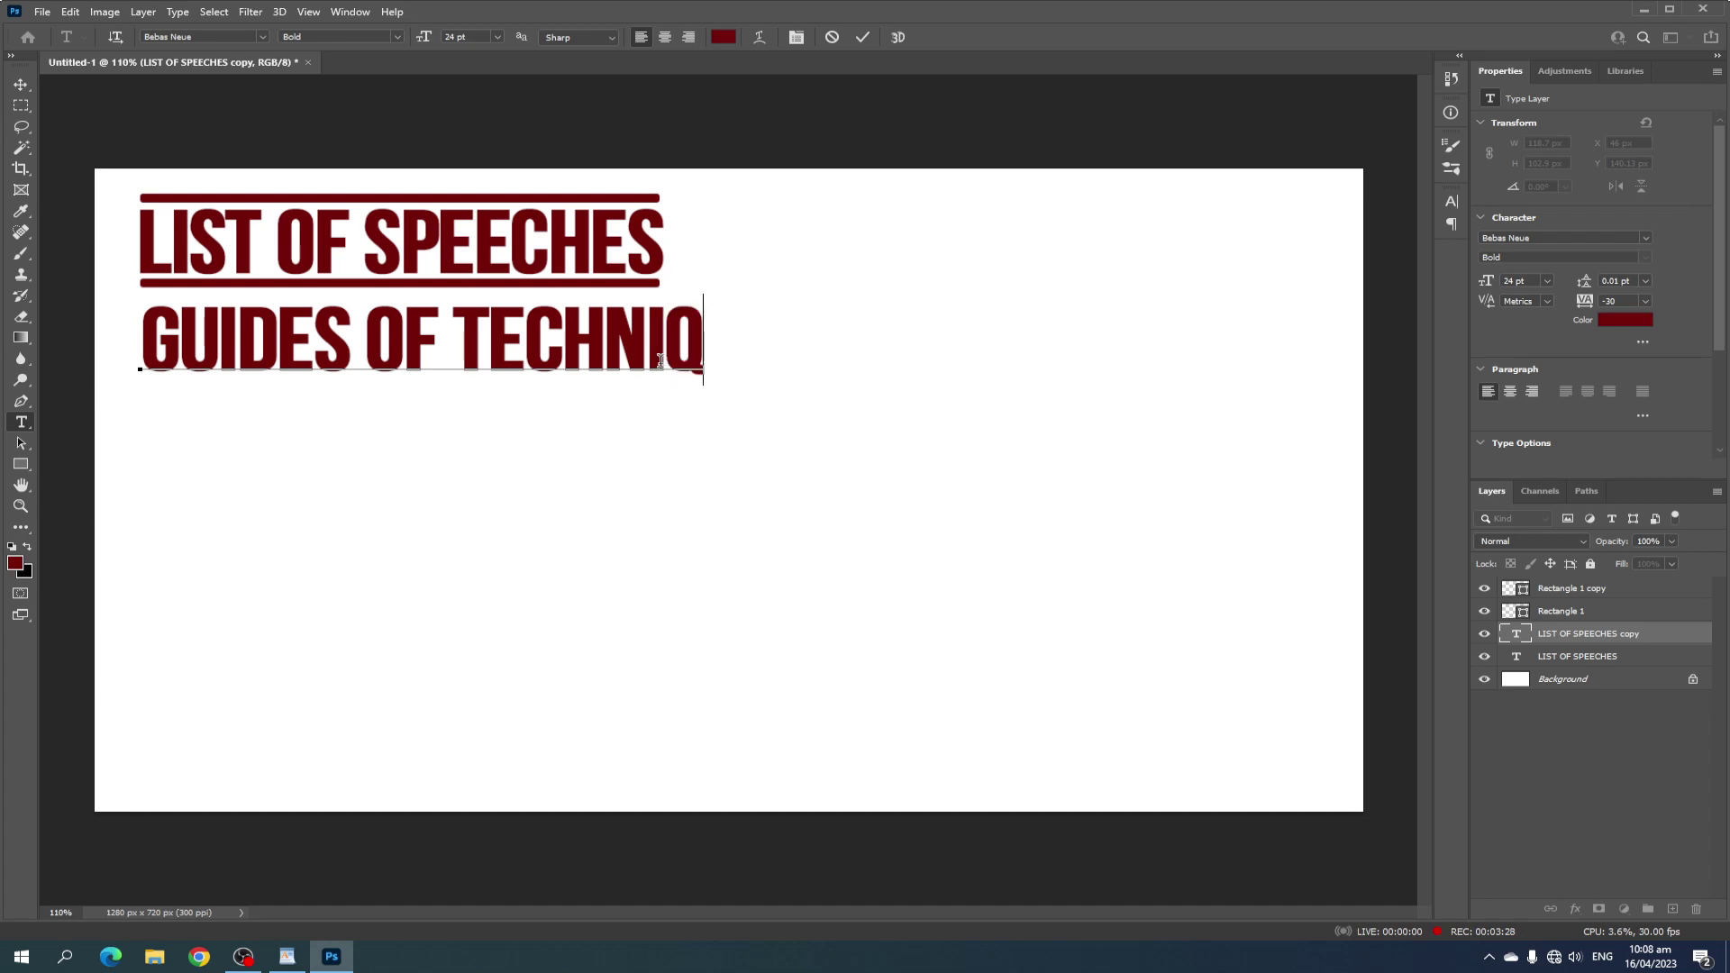
{"action": "type", "text": "UES"}
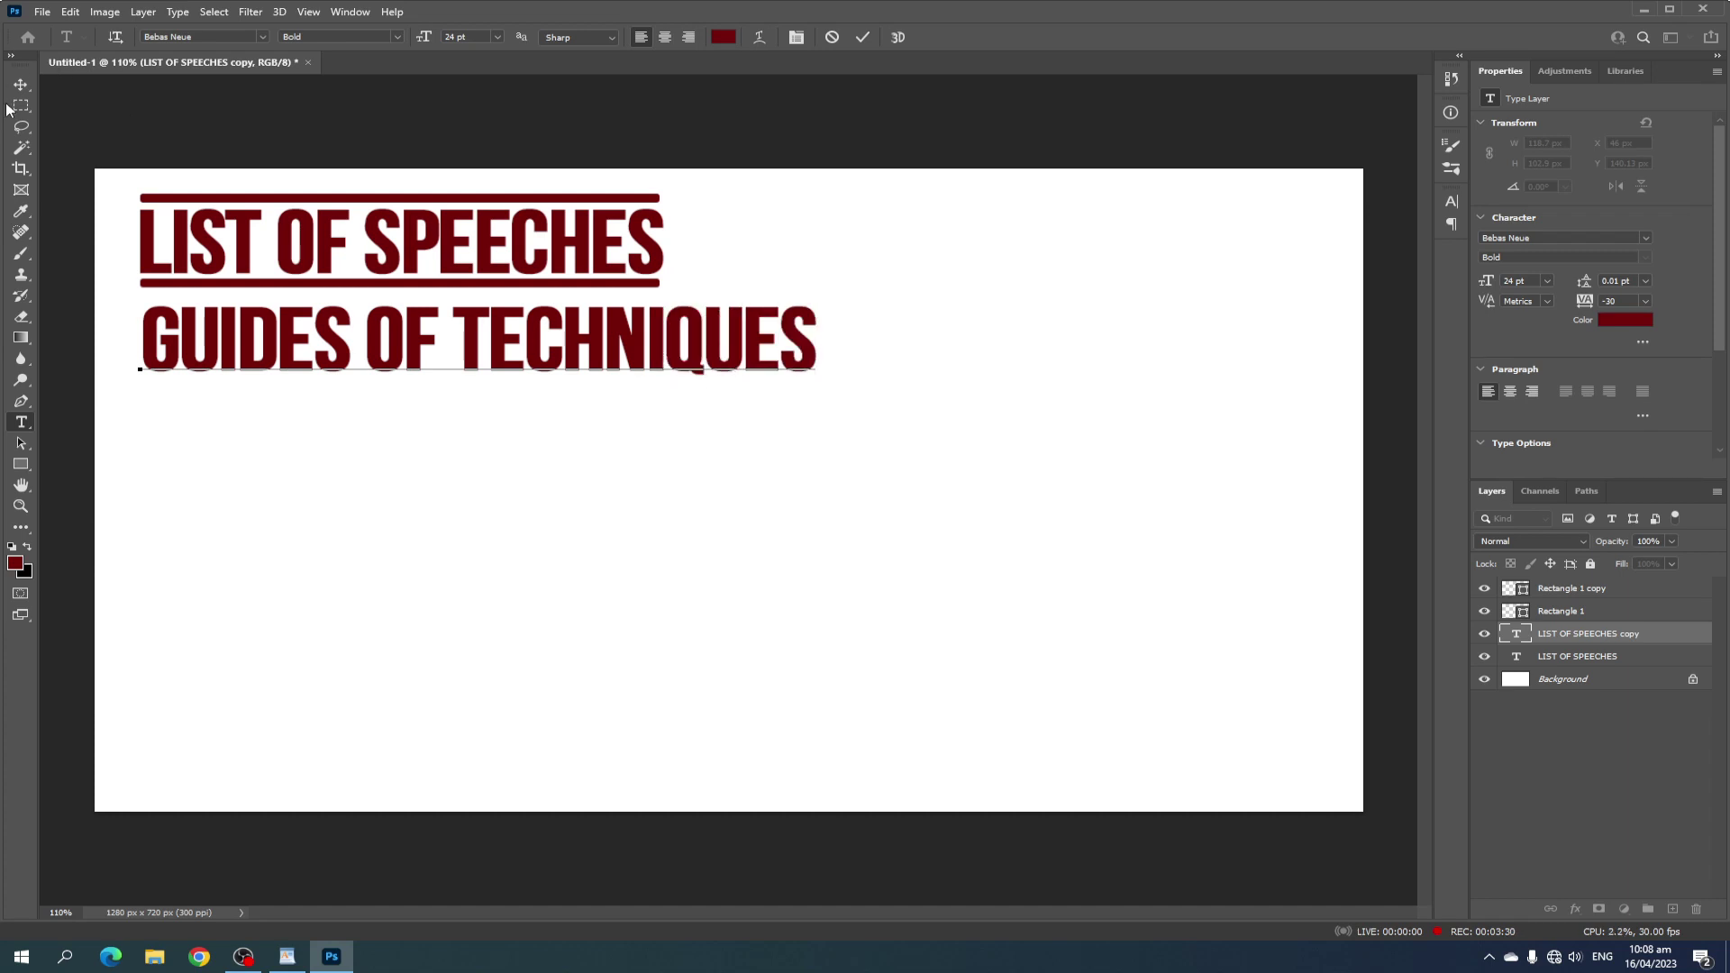
{"action": "left_click", "coordinate": [21, 84]}
{"action": "key", "text": "ctrl+t"}
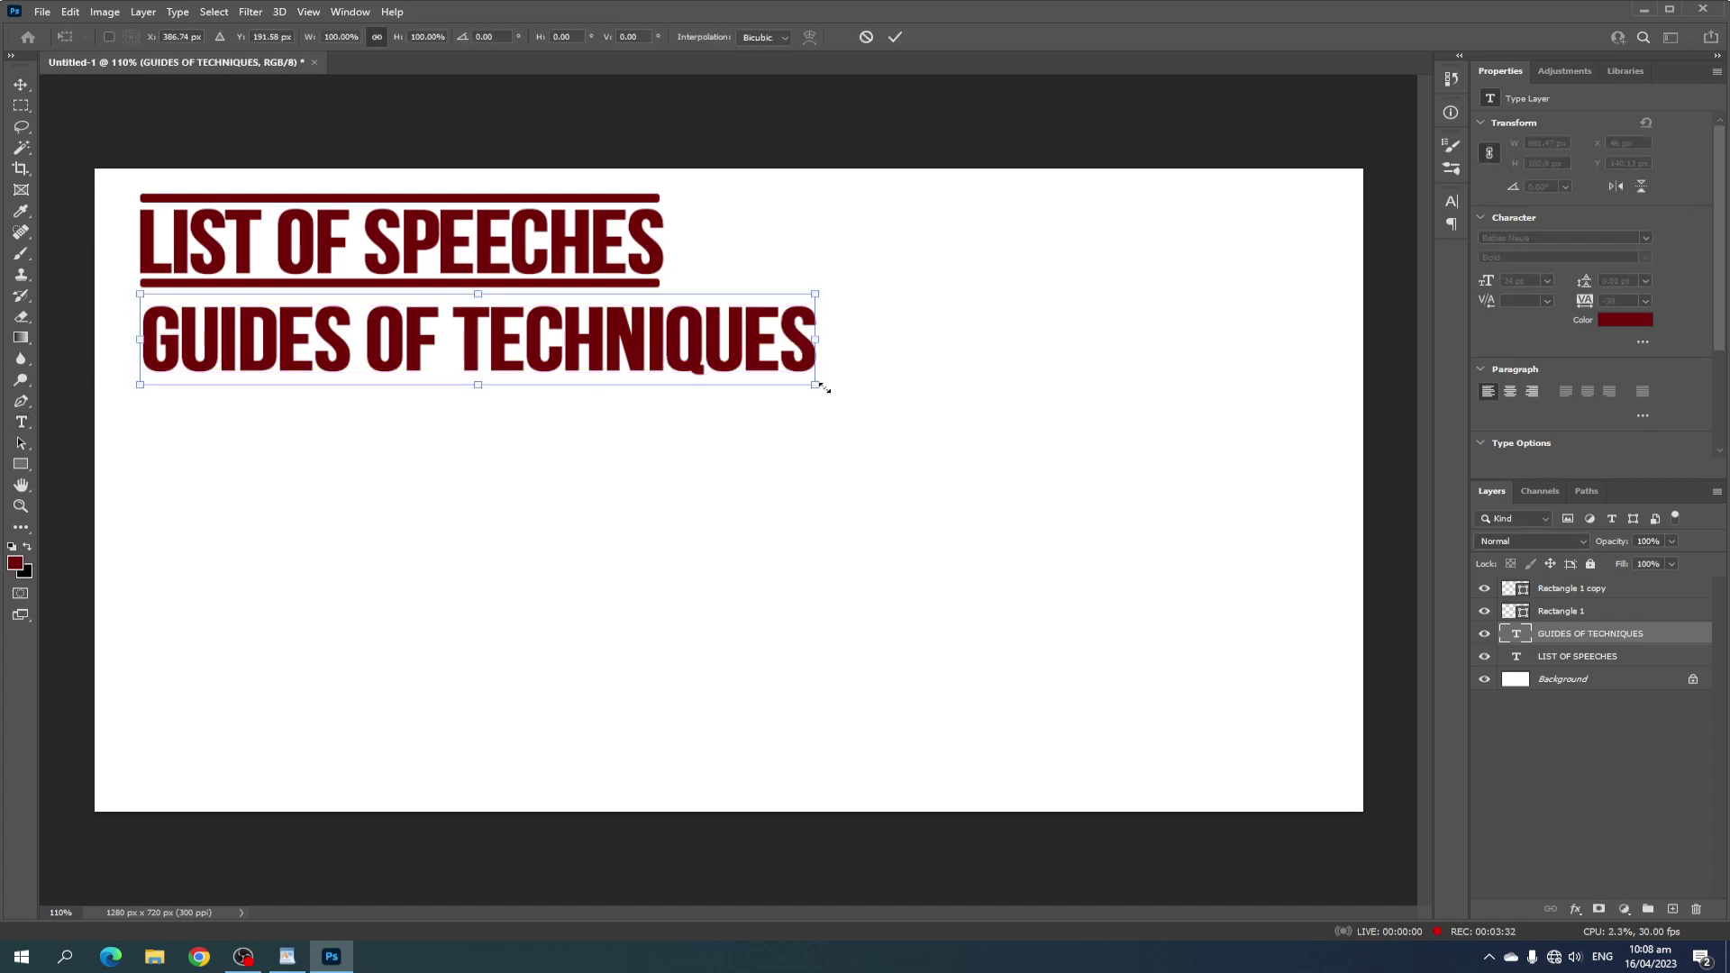
{"action": "mouse_move", "coordinate": [818, 377]}
{"action": "left_mouse_down"}
{"action": "mouse_move", "coordinate": [439, 335]}
{"action": "mouse_move", "coordinate": [750, 393]}
{"action": "mouse_move", "coordinate": [612, 374]}
{"action": "mouse_move", "coordinate": [695, 390]}
{"action": "mouse_move", "coordinate": [1112, 595]}
{"action": "mouse_move", "coordinate": [1131, 390]}
{"action": "mouse_move", "coordinate": [773, 539]}
{"action": "mouse_move", "coordinate": [845, 488]}
{"action": "mouse_move", "coordinate": [867, 392]}
{"action": "mouse_move", "coordinate": [982, 492]}
{"action": "mouse_move", "coordinate": [1081, 622]}
{"action": "mouse_move", "coordinate": [956, 515]}
{"action": "mouse_move", "coordinate": [703, 423]}
{"action": "mouse_move", "coordinate": [813, 436]}
{"action": "mouse_move", "coordinate": [1000, 502]}
{"action": "mouse_move", "coordinate": [730, 529]}
{"action": "mouse_move", "coordinate": [1030, 530]}
{"action": "mouse_move", "coordinate": [1001, 625]}
{"action": "mouse_move", "coordinate": [814, 537]}
{"action": "mouse_move", "coordinate": [695, 448]}
{"action": "mouse_move", "coordinate": [479, 351]}
{"action": "left_mouse_up"}
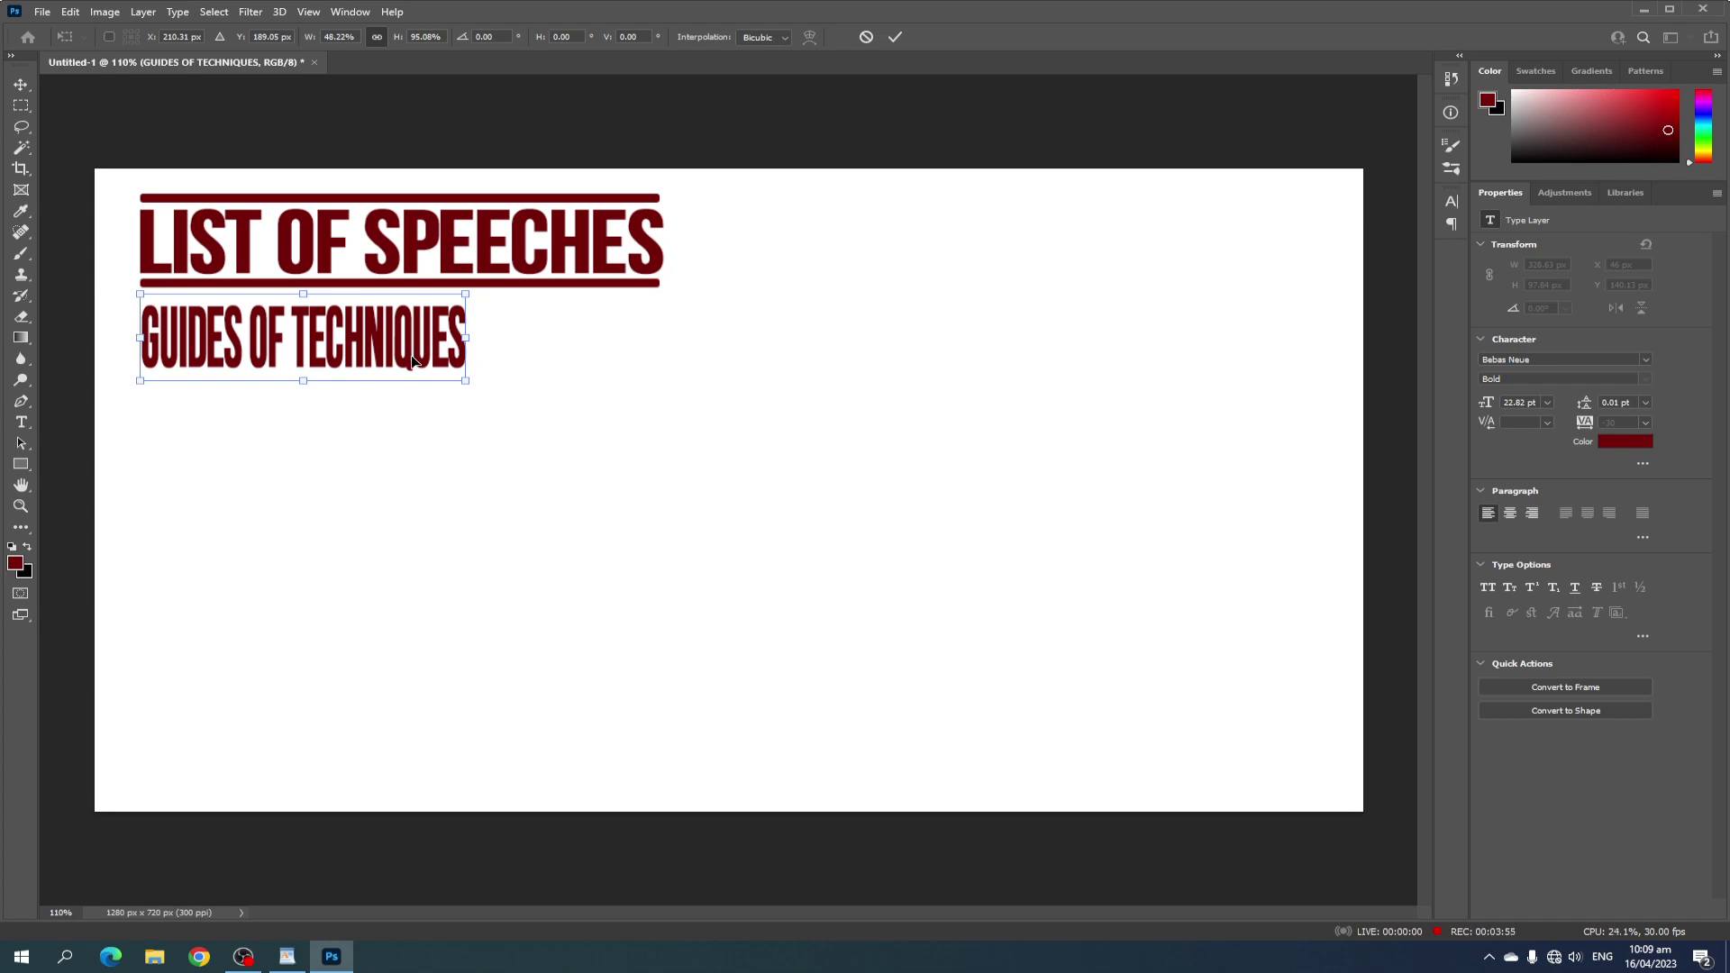
{"action": "key", "text": "Return"}
{"action": "key", "text": "t"}
{"action": "left_click", "coordinate": [412, 355]}
{"action": "key", "text": "ctrl+a"}
{"action": "key", "text": "ctrl+c"}
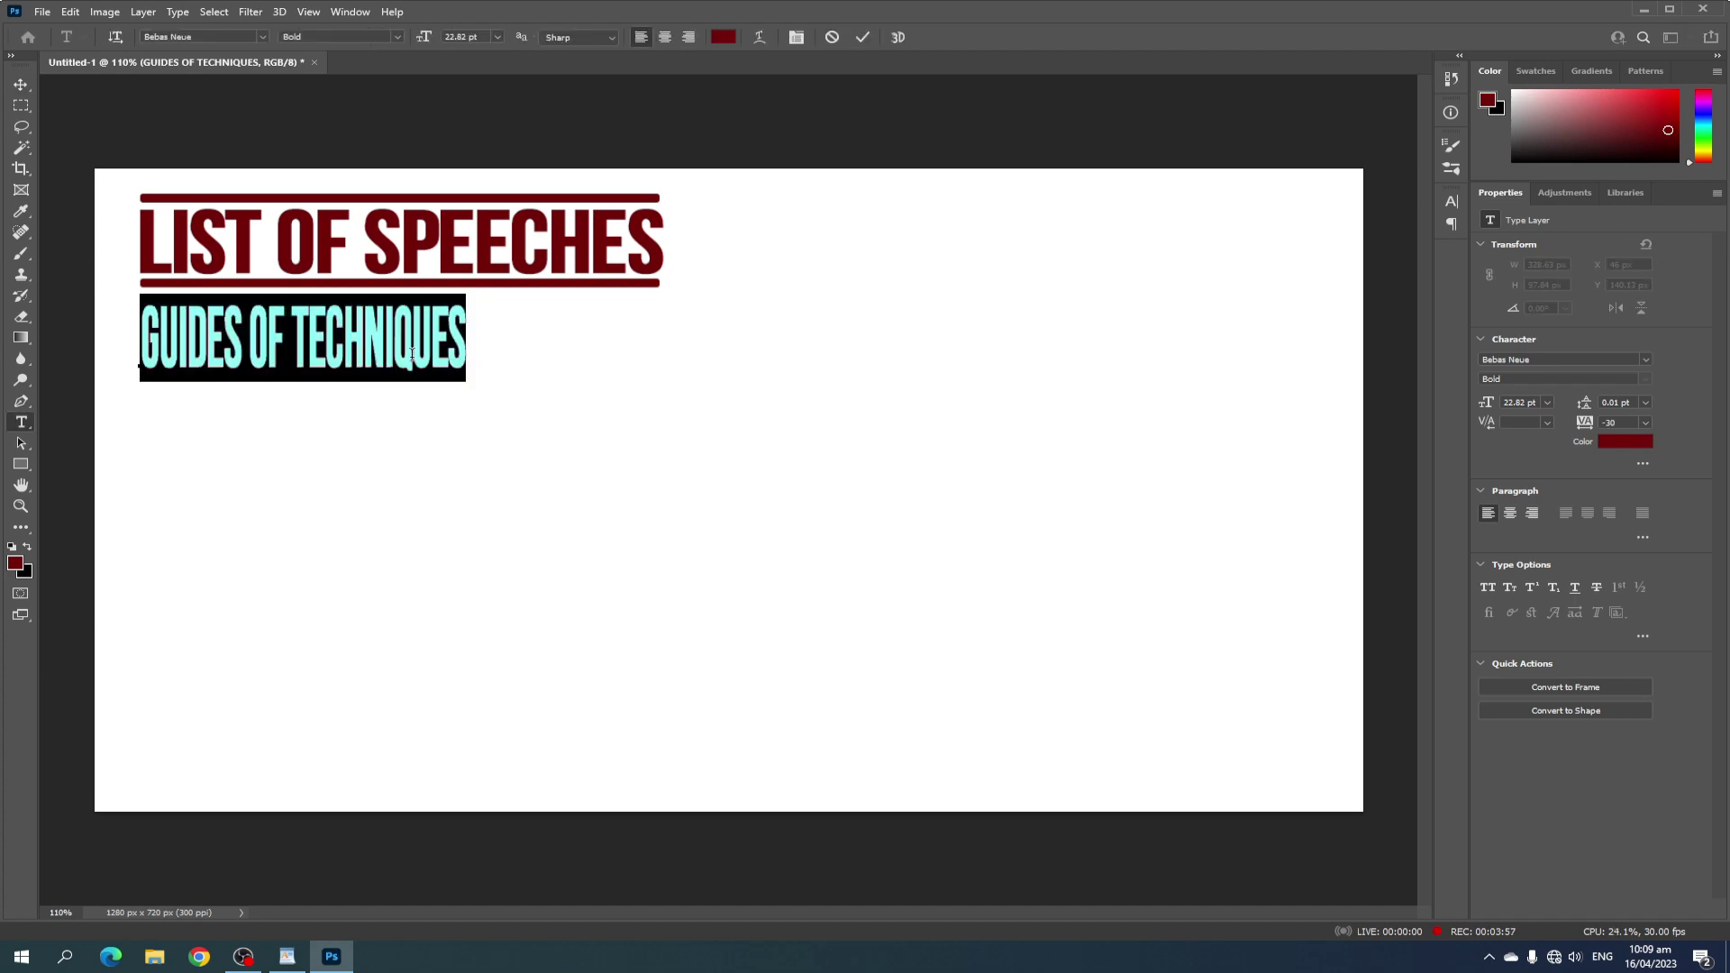
{"action": "left_click", "coordinate": [16, 77]}
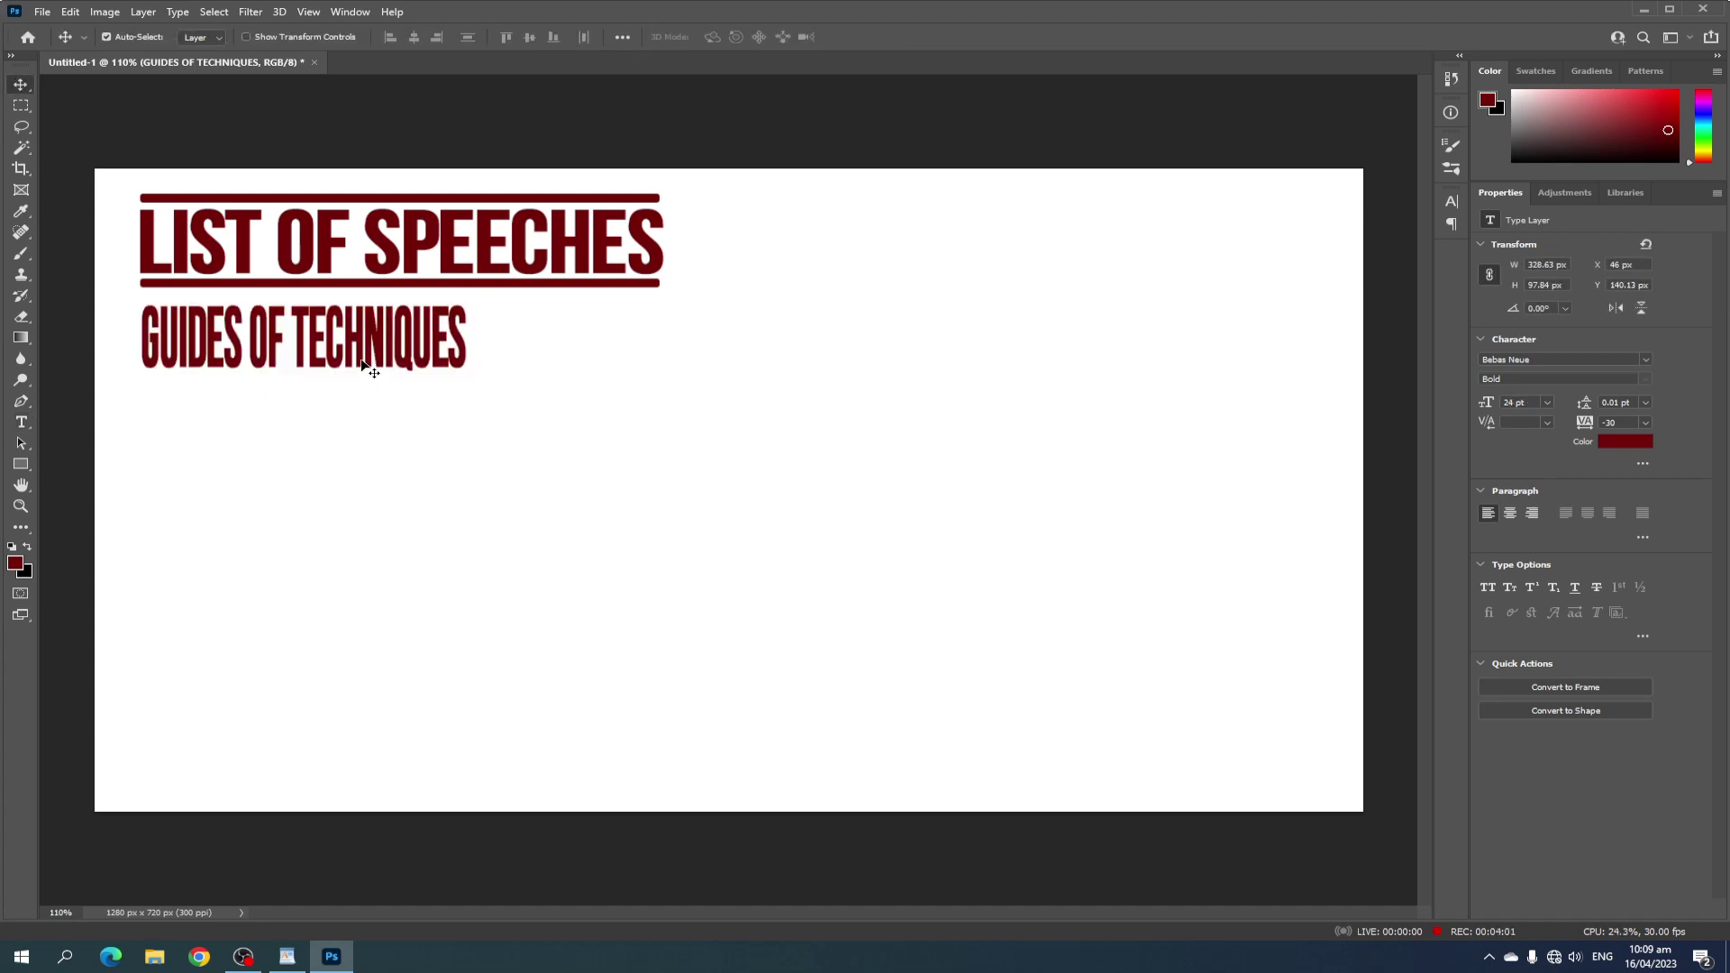
{"action": "key", "text": "Delete"}
{"action": "left_click_drag", "start_coordinate": [485, 265], "coordinate": [486, 358]}
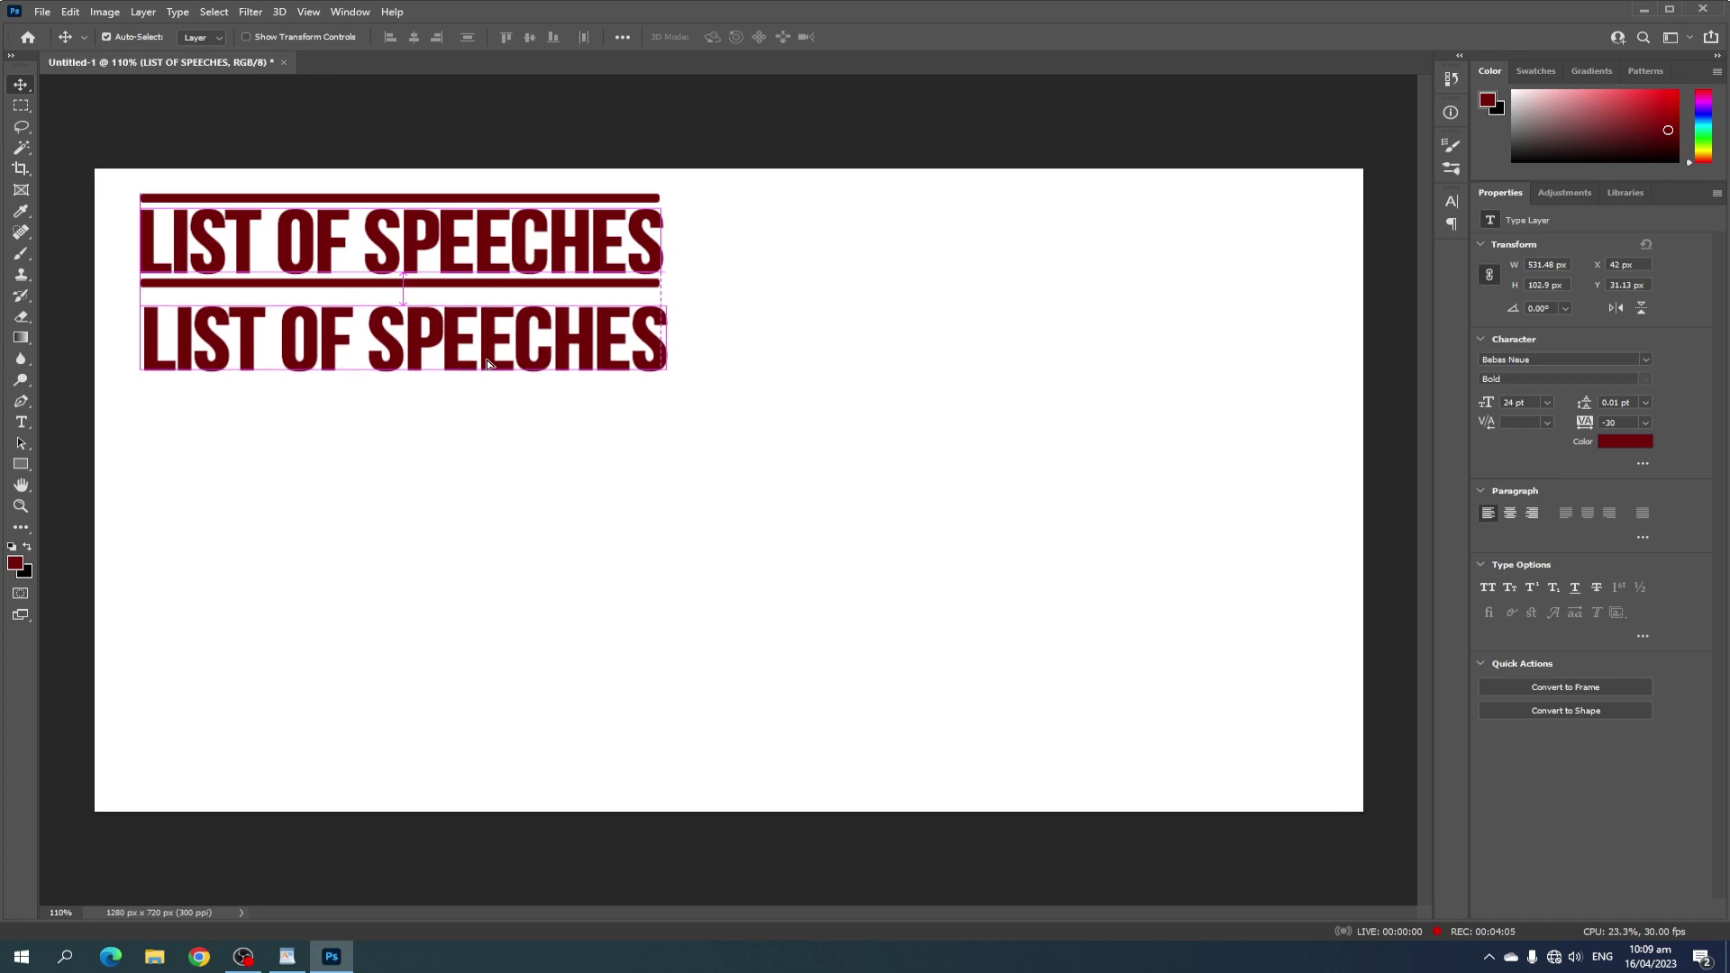
{"action": "double_click", "coordinate": [486, 357]}
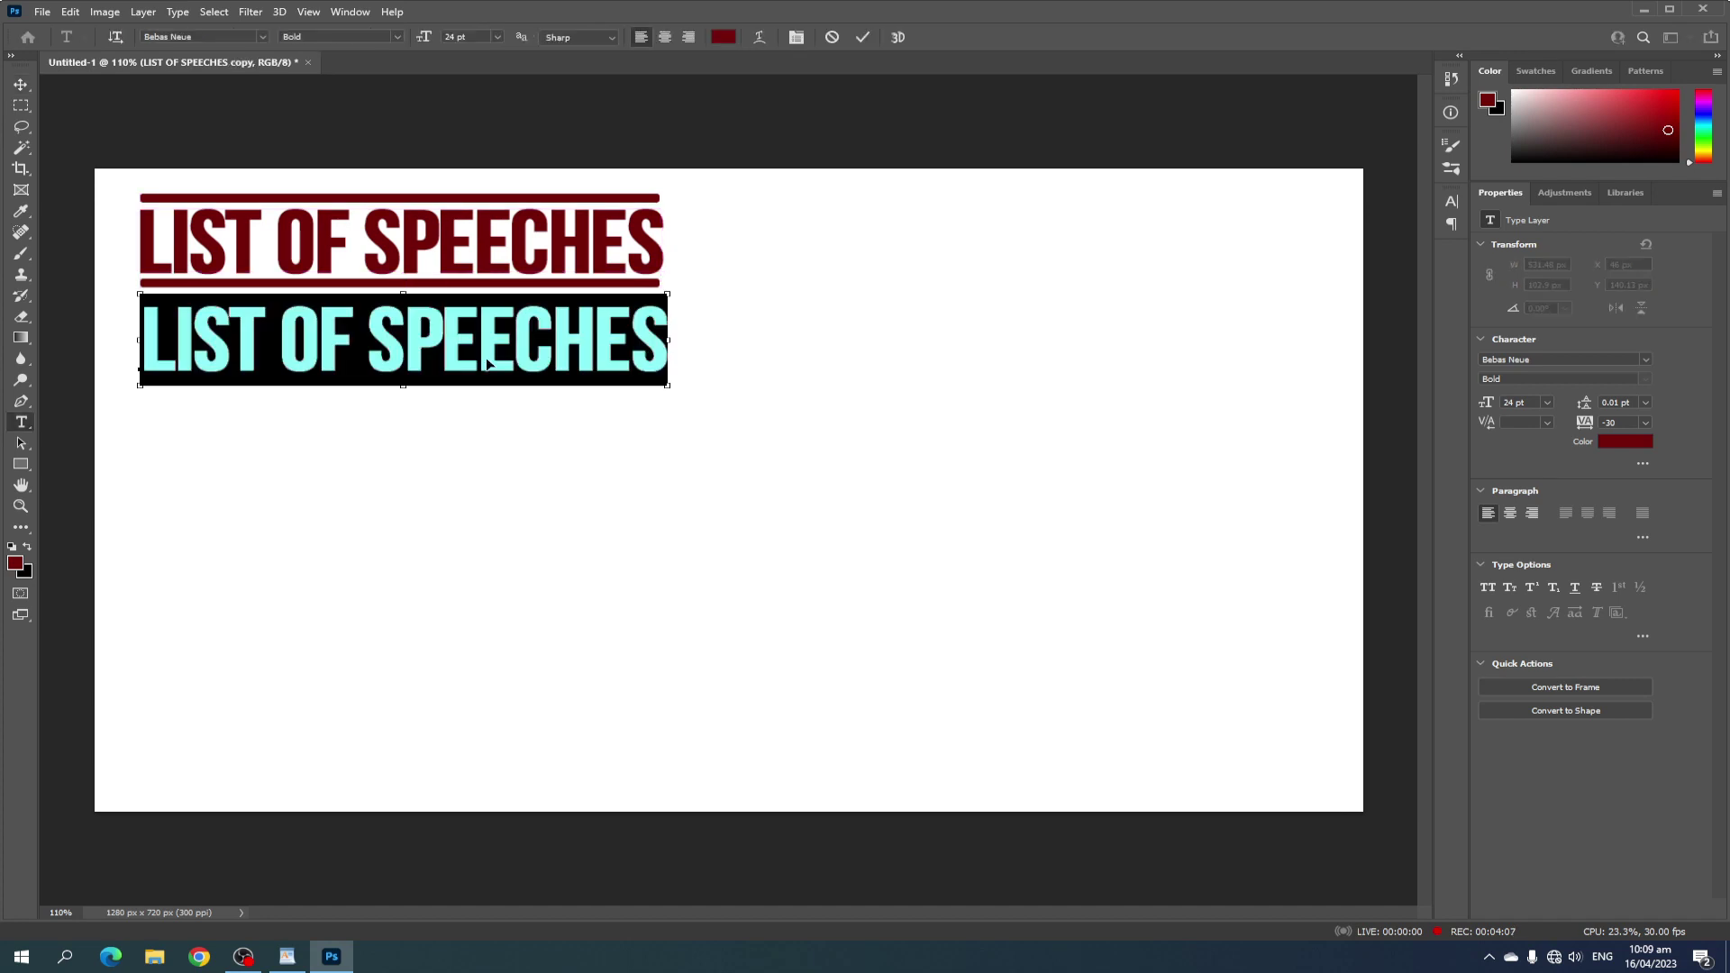
{"action": "key", "text": "ctrl+v"}
{"action": "key", "text": "ctrl+Return"}
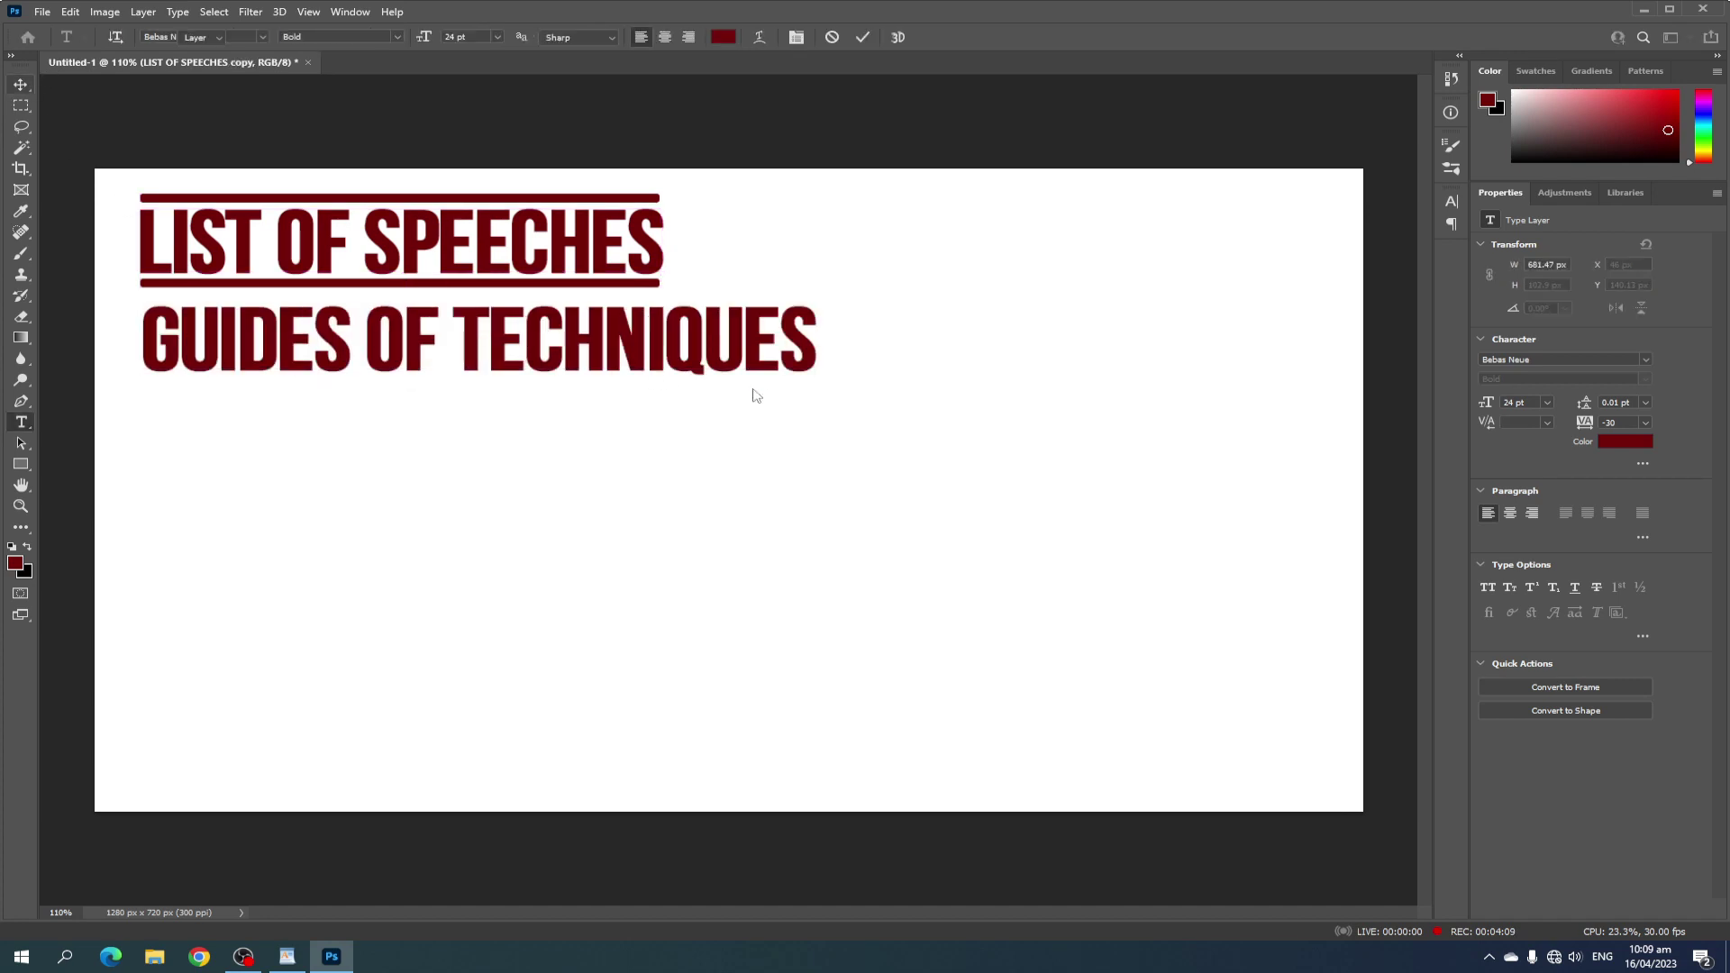
{"action": "key", "text": "v"}
{"action": "key", "text": "ctrl+t"}
Scale the GUIDES OF TECHNIQUES line to about half and stack six evenly spaced copies.
{"action": "mouse_move", "coordinate": [816, 377]}
{"action": "left_mouse_down"}
{"action": "mouse_move", "coordinate": [508, 331]}
{"action": "mouse_move", "coordinate": [522, 336]}
{"action": "mouse_move", "coordinate": [502, 361]}
{"action": "mouse_move", "coordinate": [537, 358]}
{"action": "mouse_move", "coordinate": [538, 464]}
{"action": "left_mouse_up"}
{"action": "key", "text": "Return"}
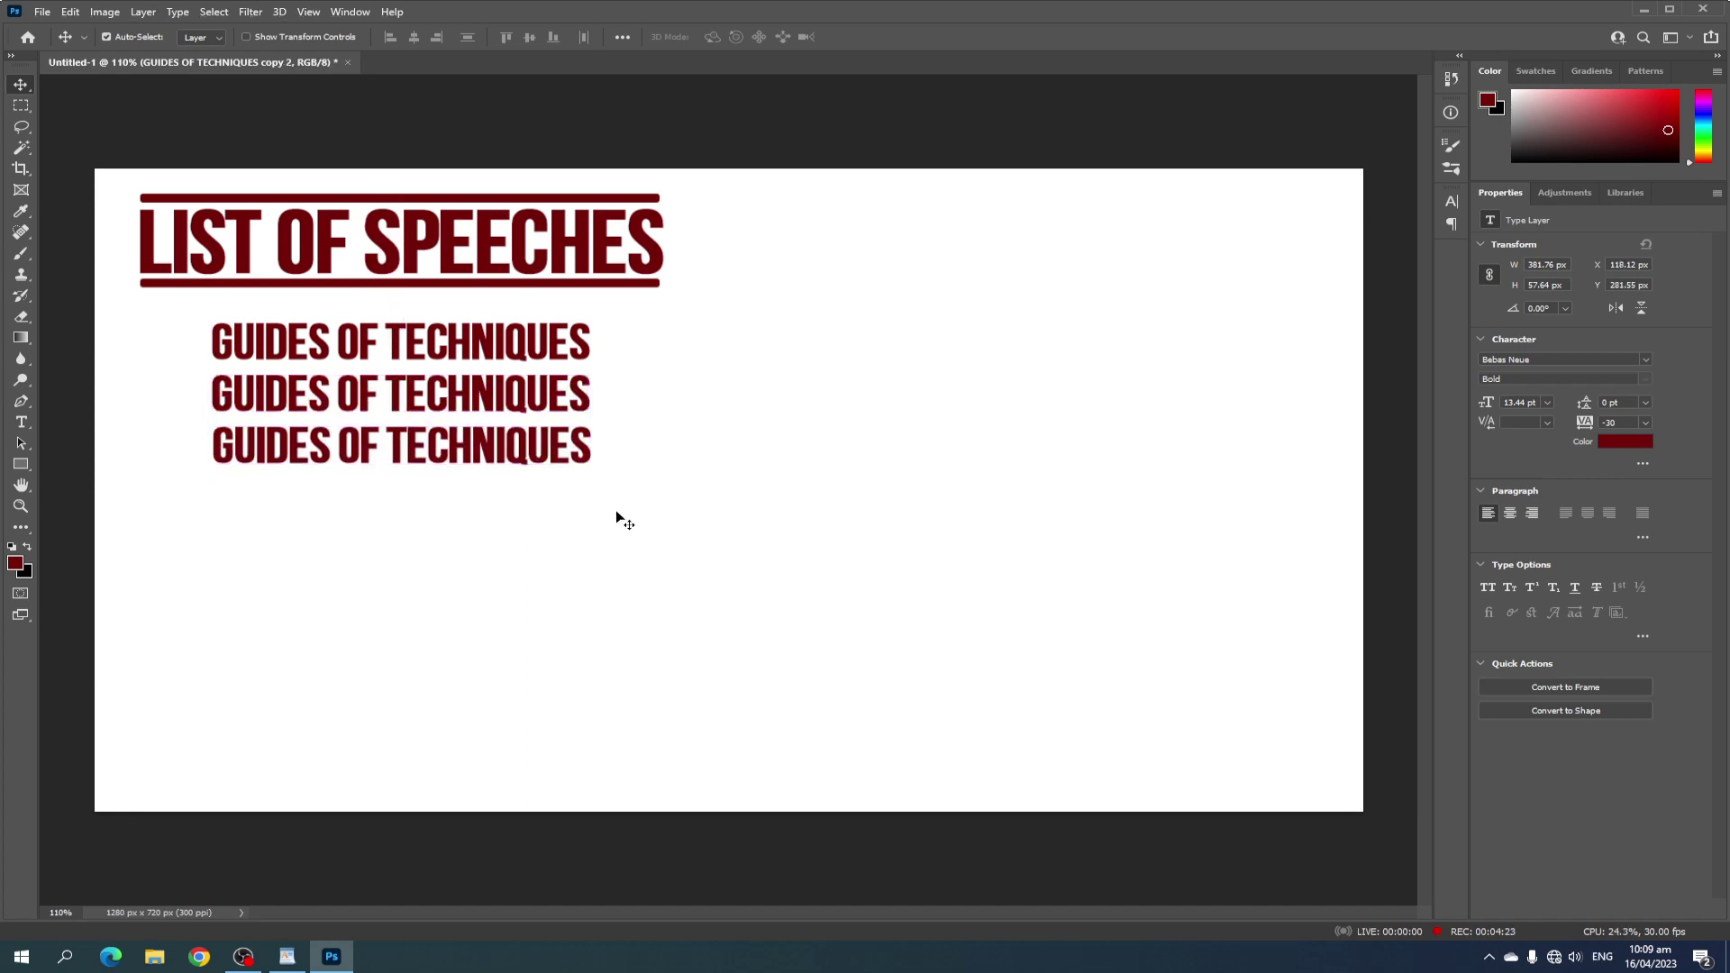
{"action": "mouse_move", "coordinate": [634, 526]}
{"action": "left_mouse_down"}
{"action": "mouse_move", "coordinate": [517, 370]}
{"action": "mouse_move", "coordinate": [509, 564]}
{"action": "left_mouse_up"}
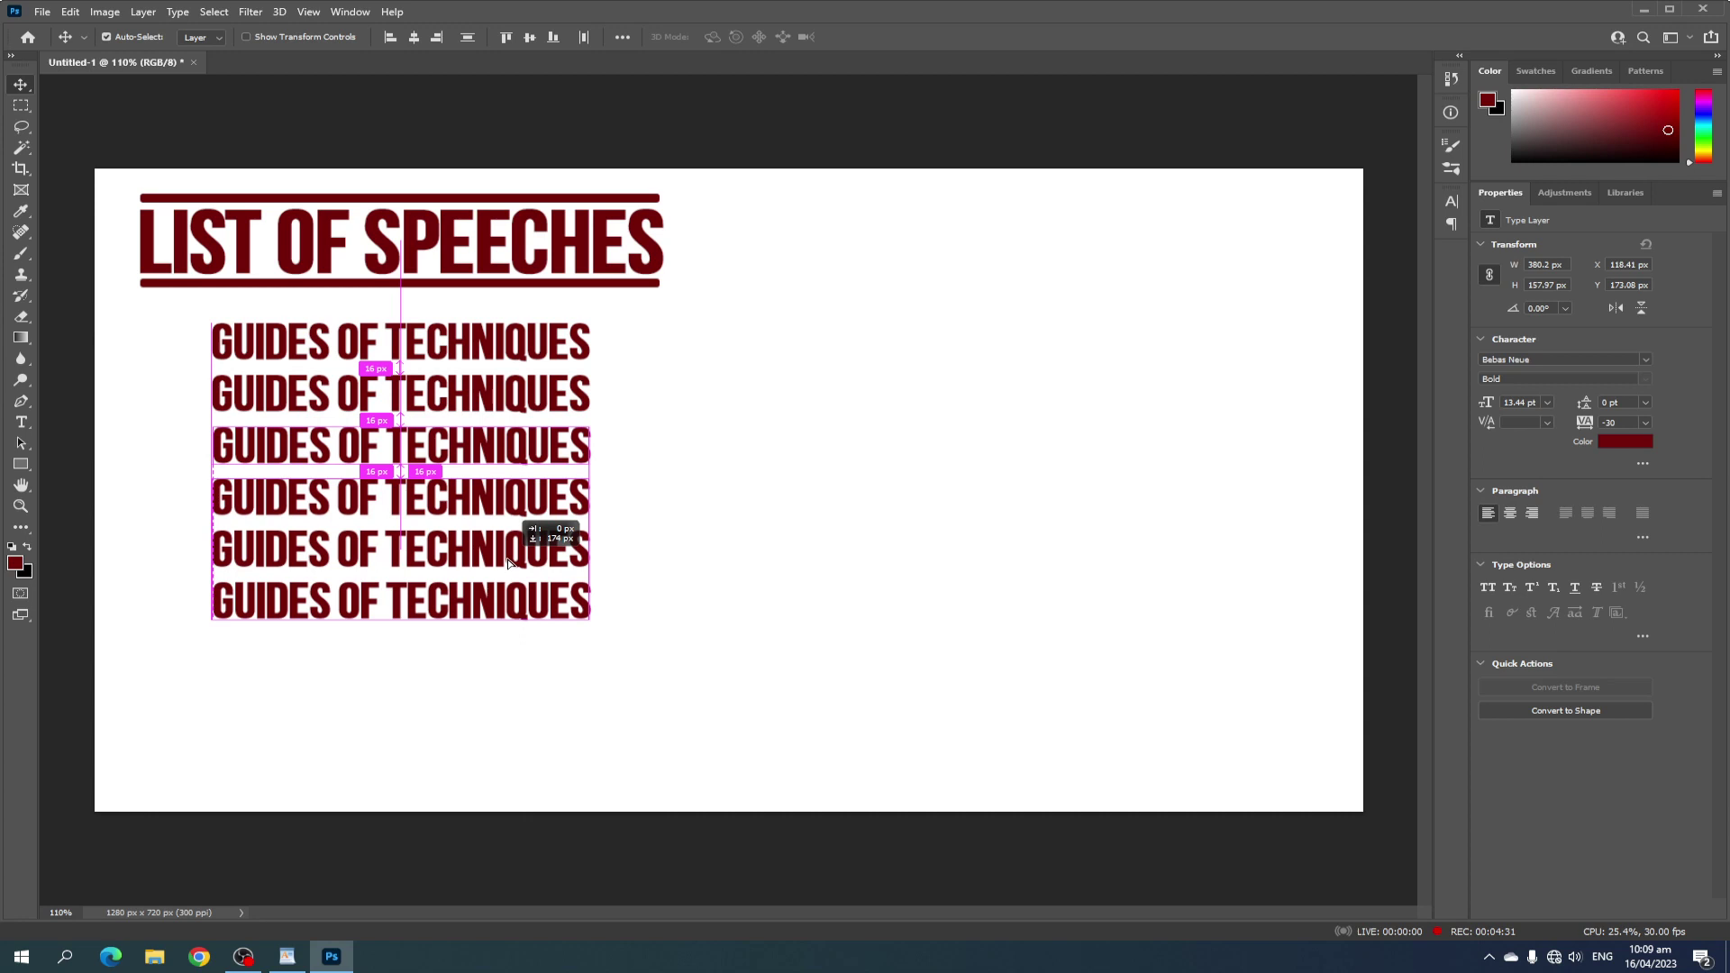
{"action": "left_click_drag", "start_coordinate": [507, 564], "coordinate": [509, 564]}
{"action": "left_click", "coordinate": [598, 553]}
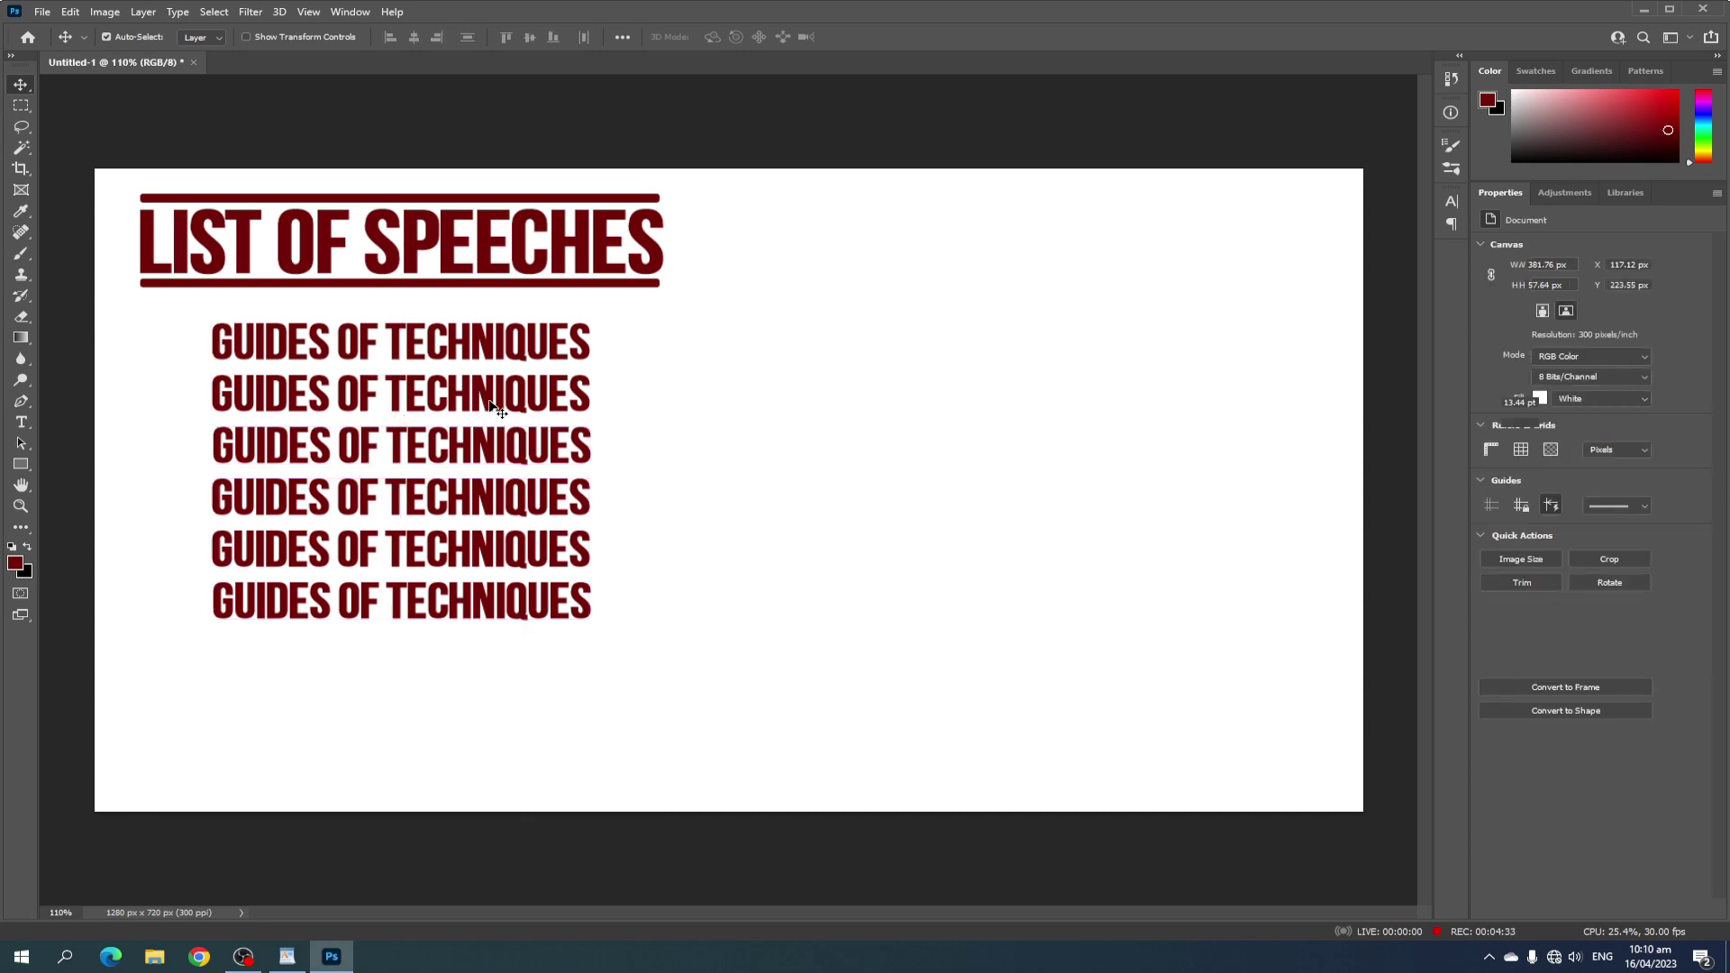
Retype list lines two to four as 'GUIDES OF RULERS', 'ARTS OF GRILLS' and 'FIBER OBTIMIZE'.
{"action": "double_click", "coordinate": [490, 400]}
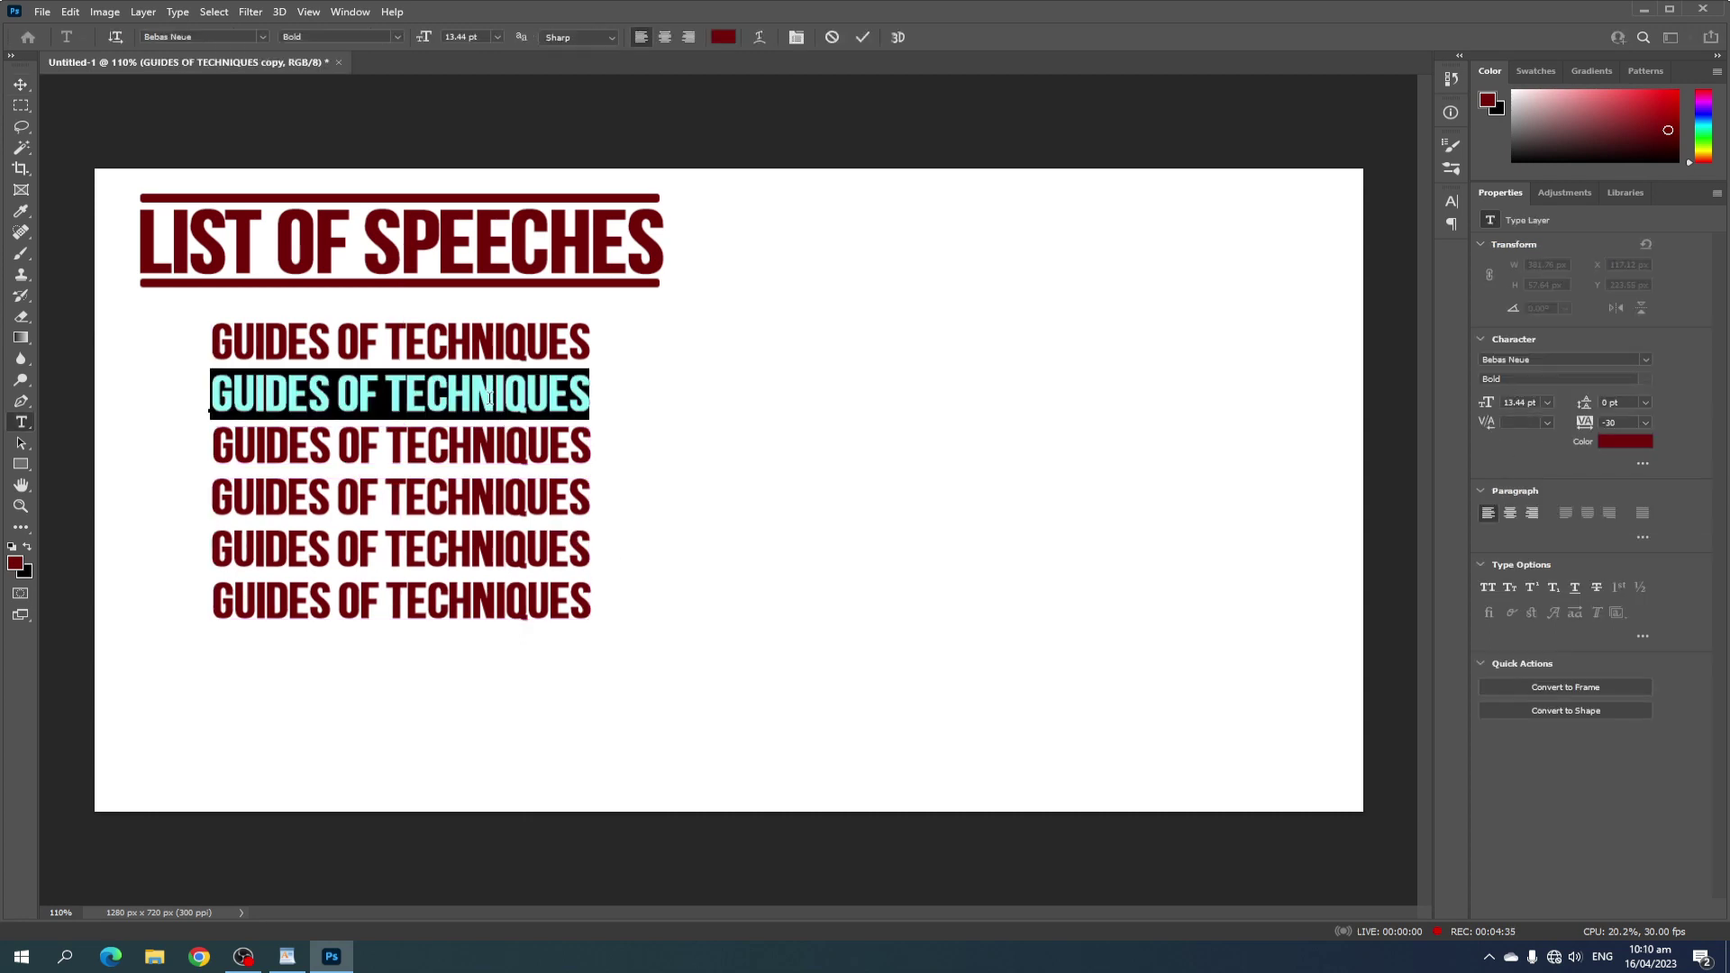
{"action": "type", "text": "GUIDES OF "}
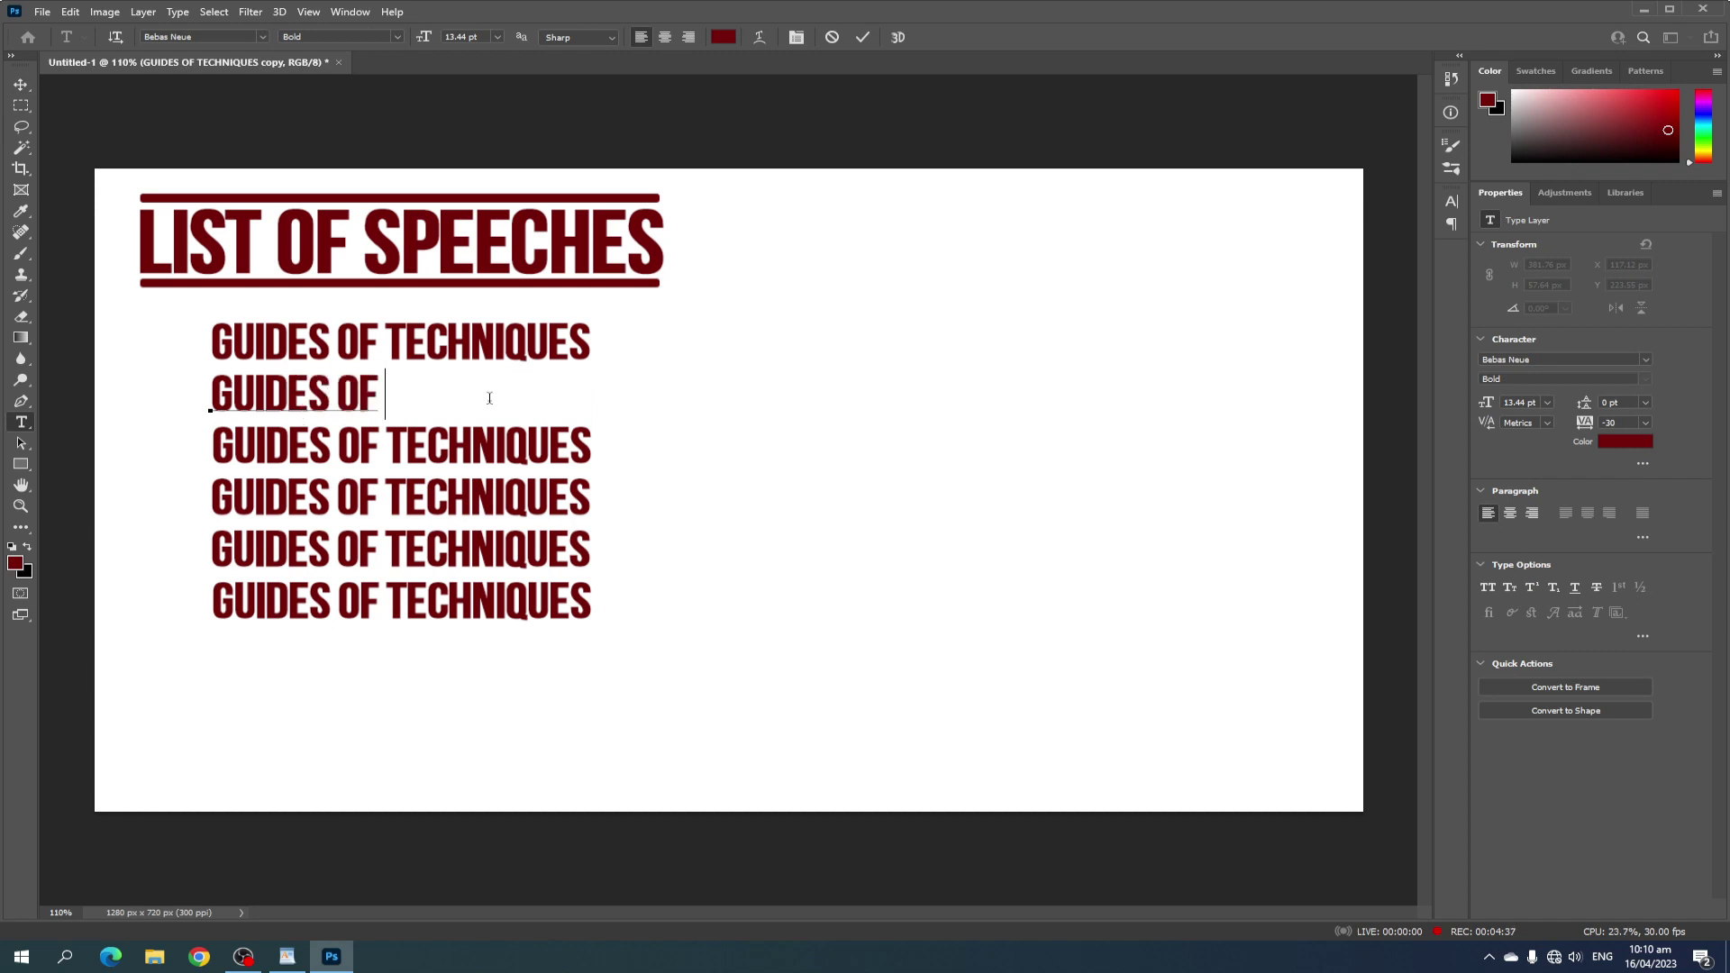
{"action": "type", "text": "RULERS"}
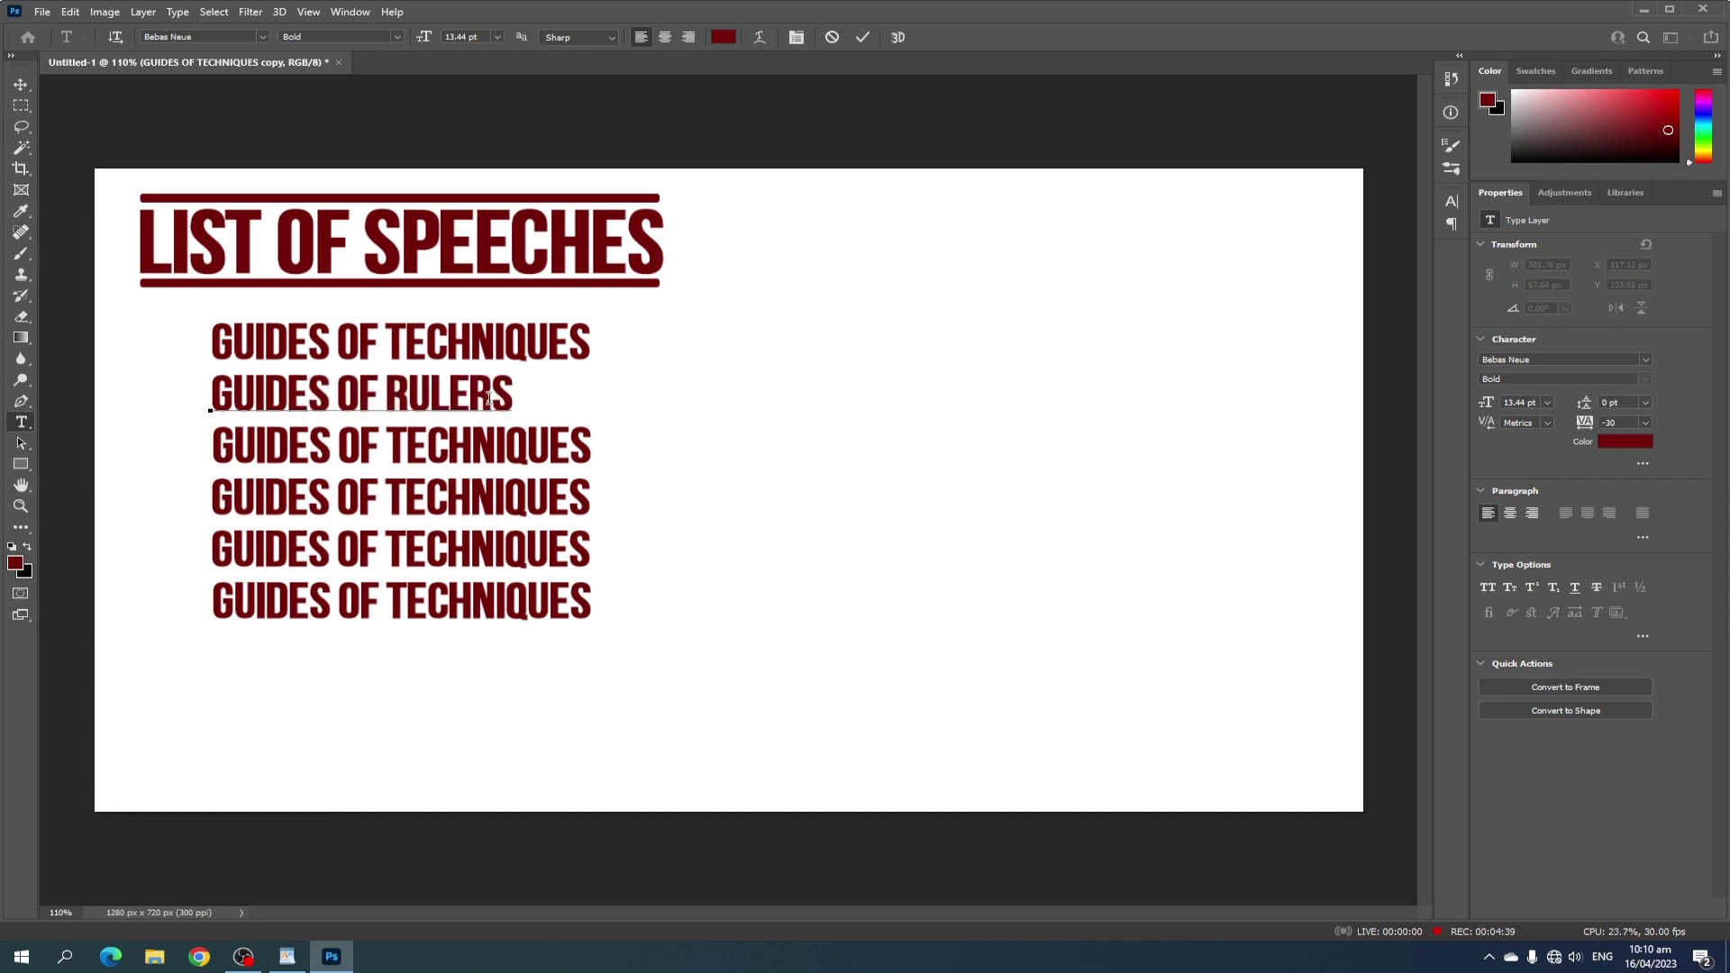
{"action": "left_click", "coordinate": [20, 84]}
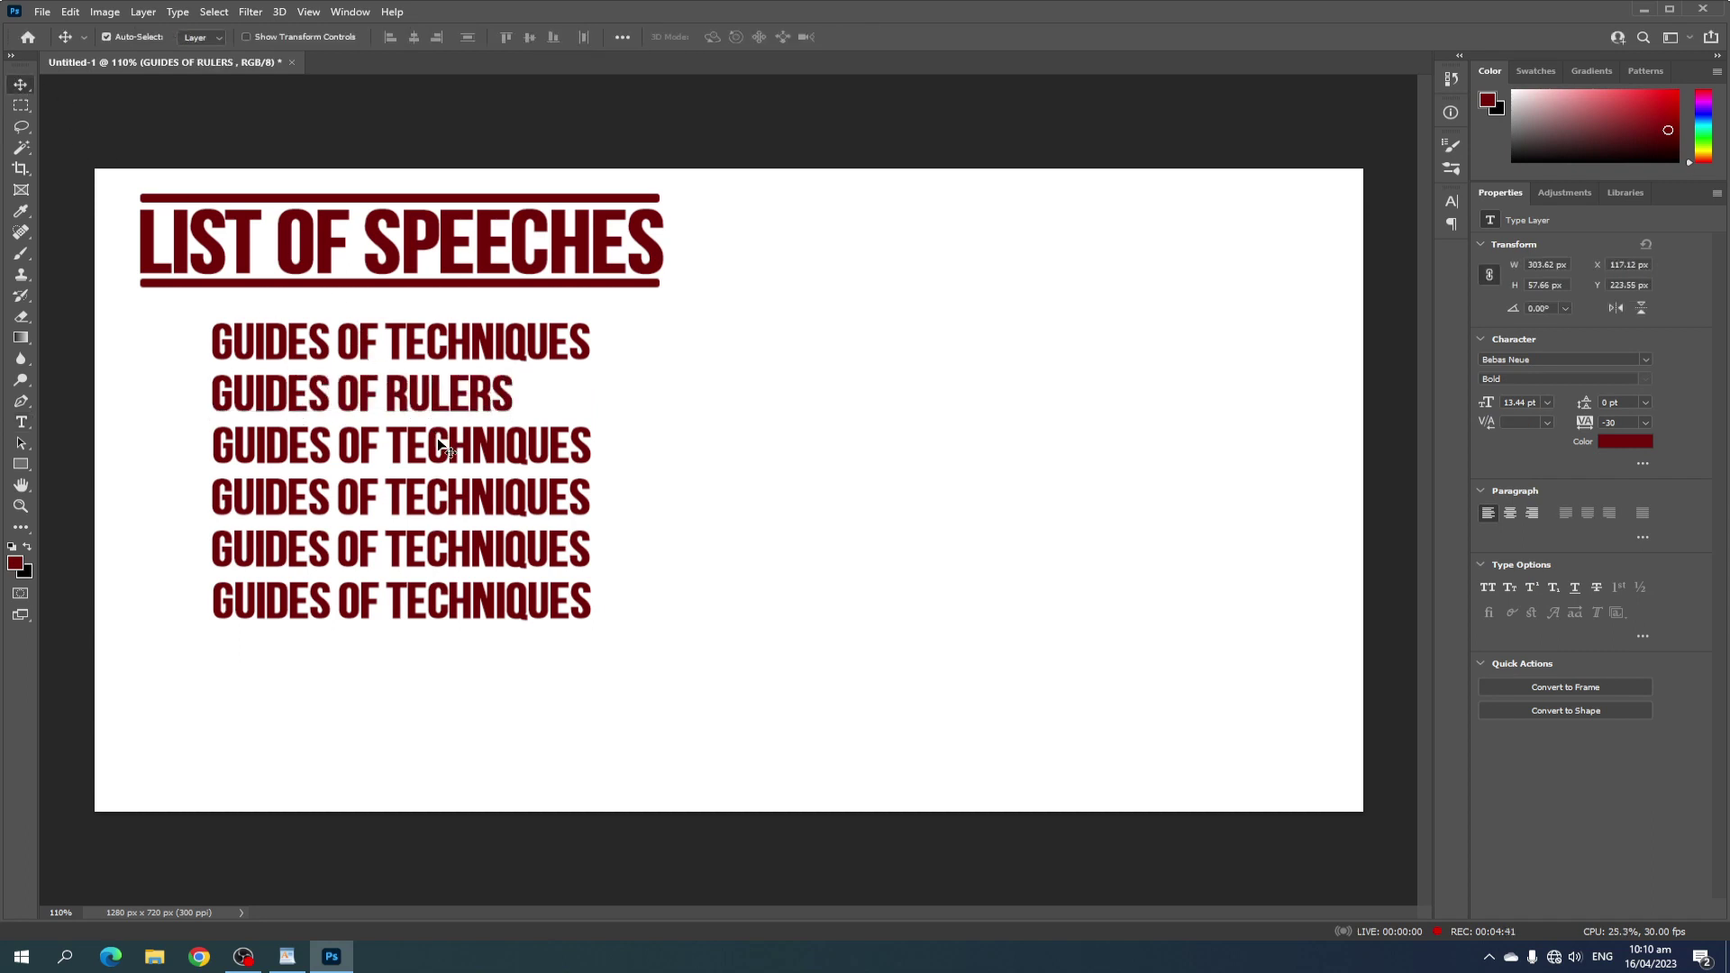
{"action": "double_click", "coordinate": [438, 445]}
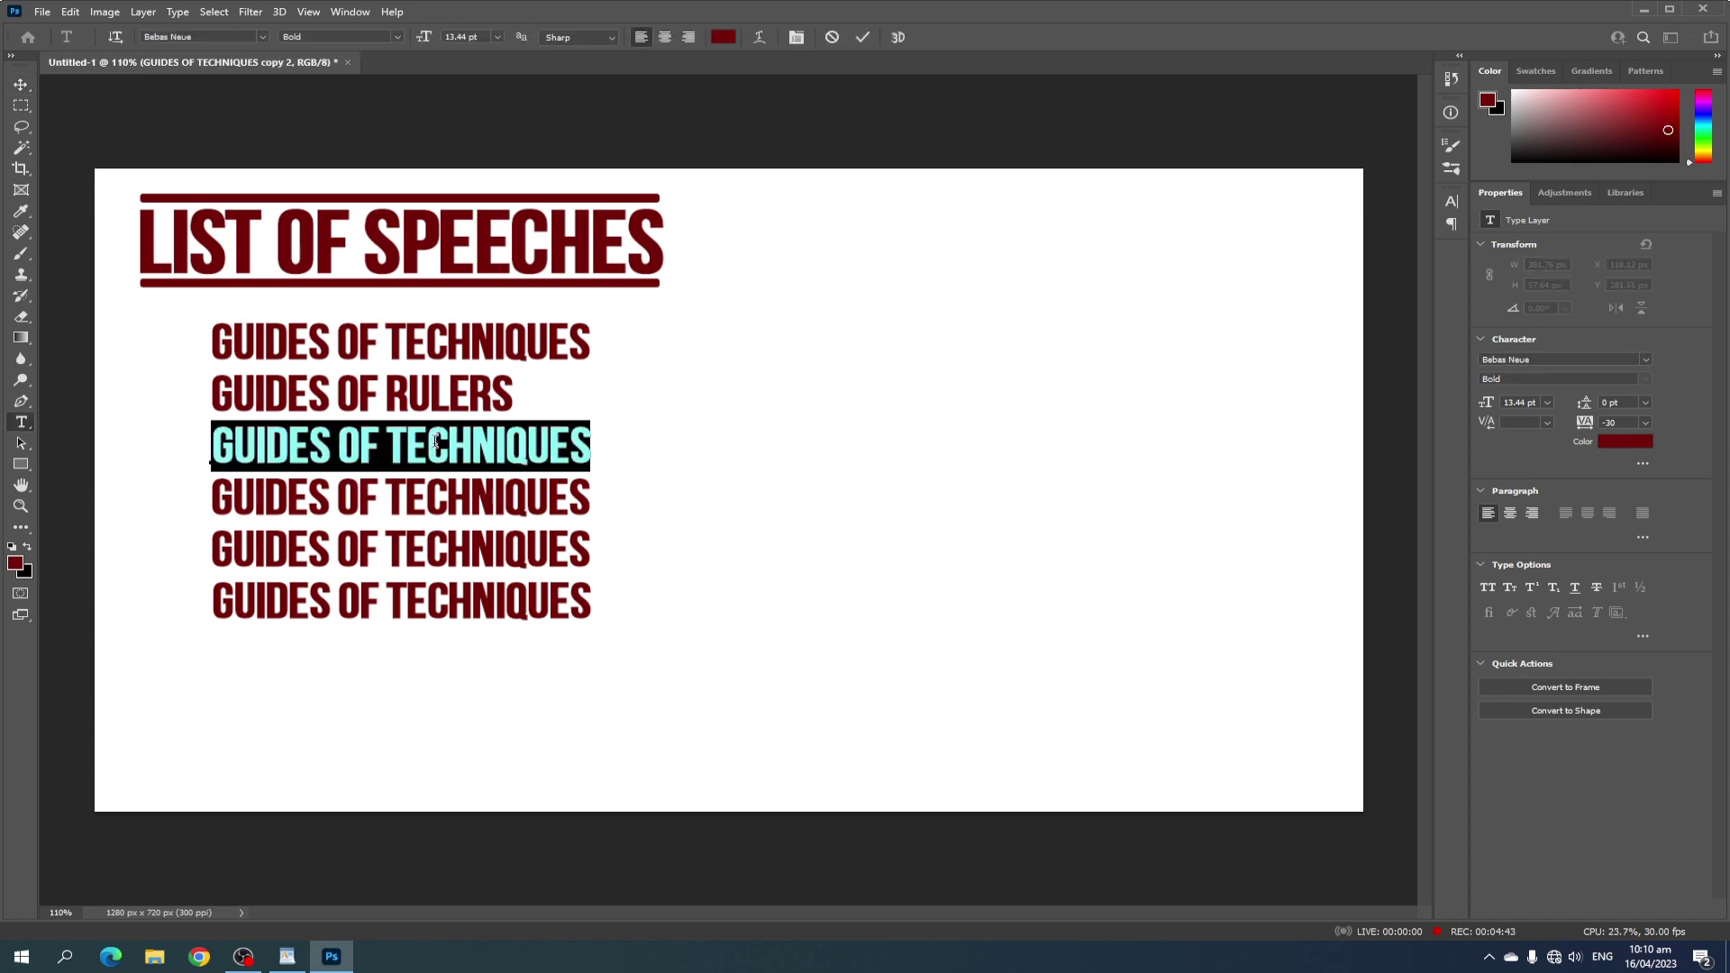
{"action": "type", "text": "ARTS O"}
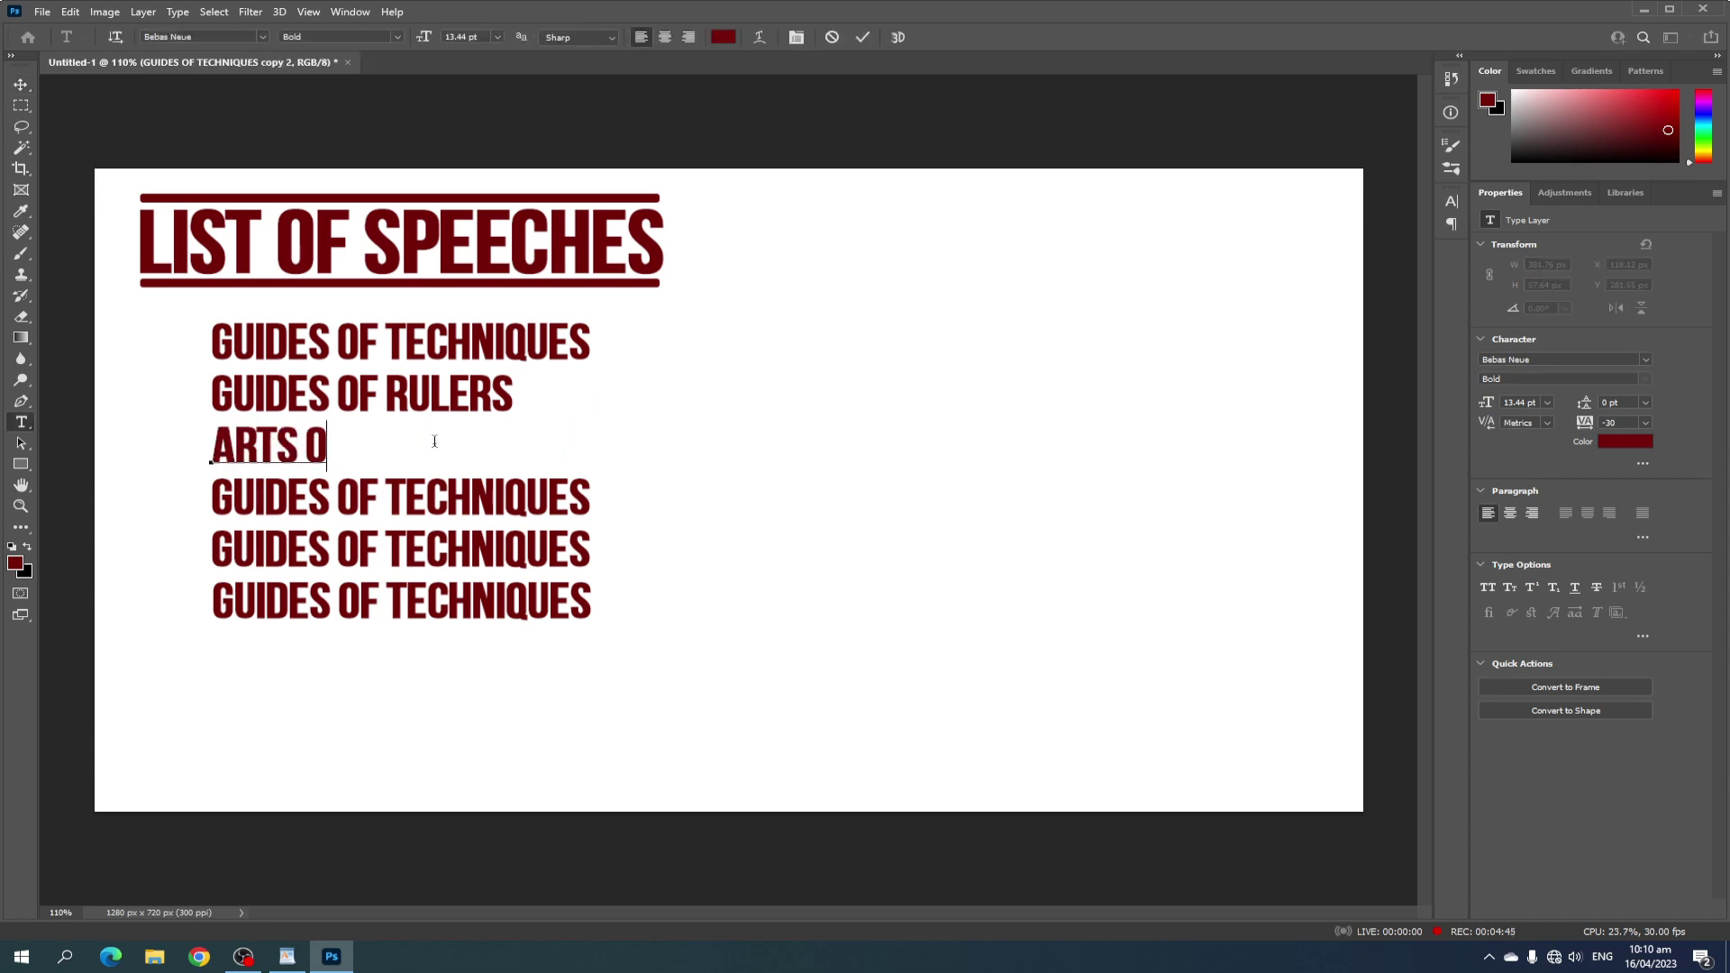
{"action": "type", "text": "F G"}
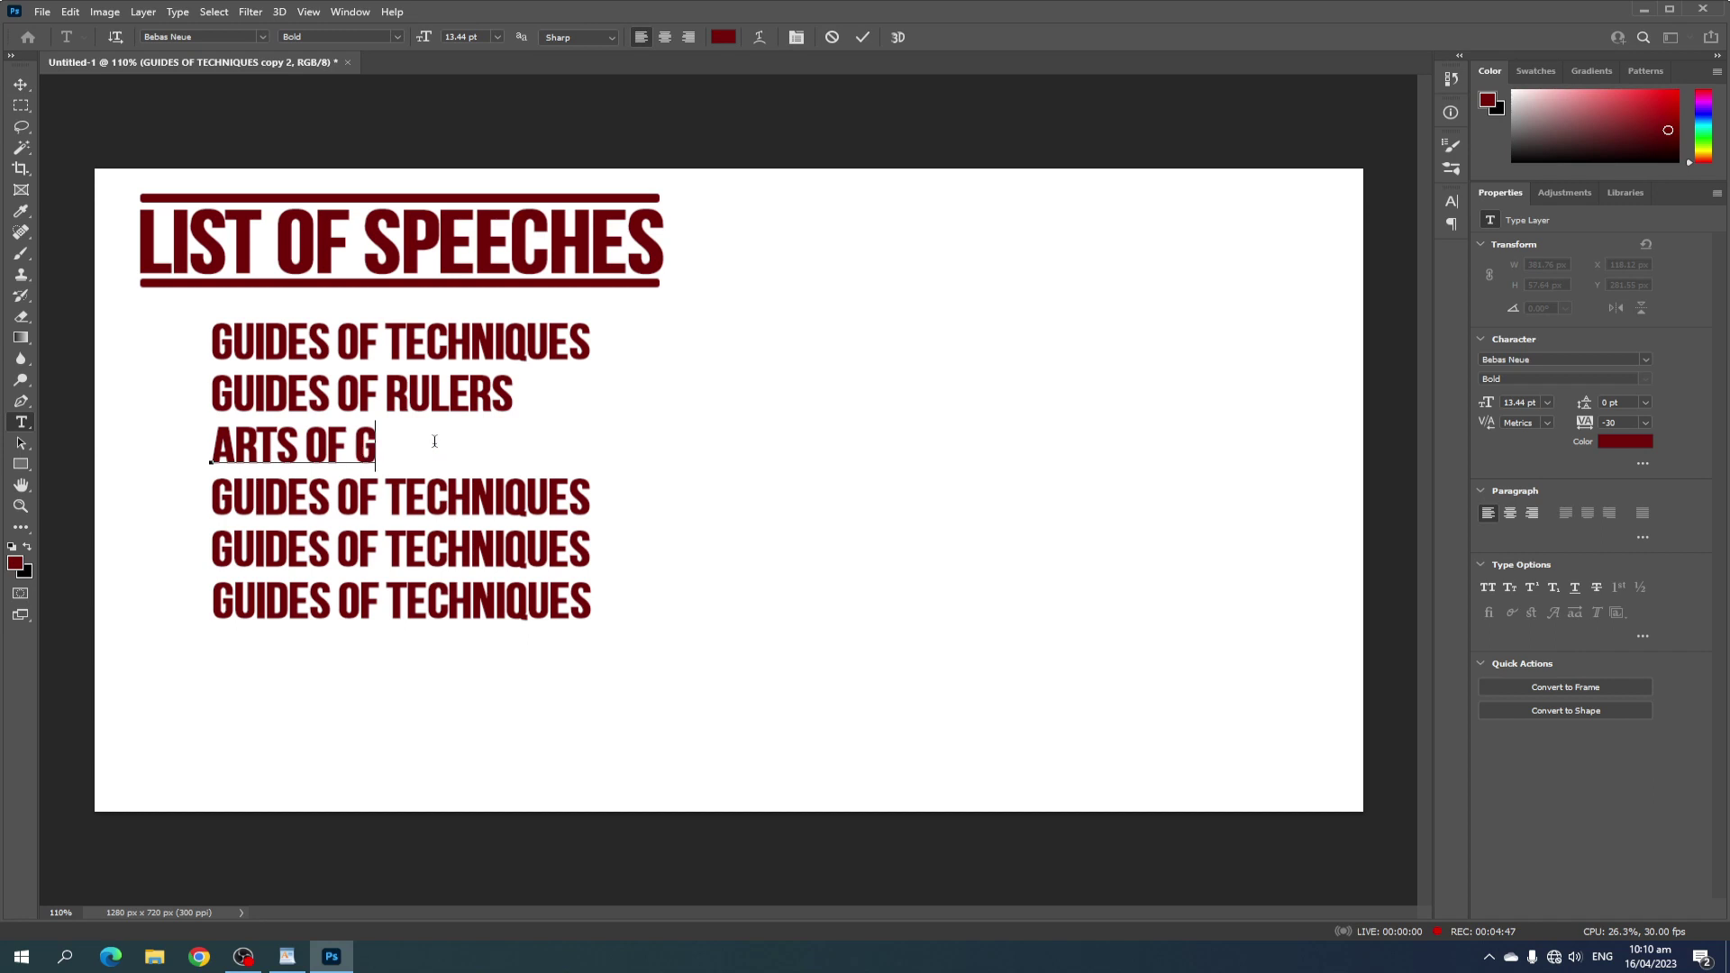
{"action": "type", "text": "RILLS"}
{"action": "left_click", "coordinate": [20, 85]}
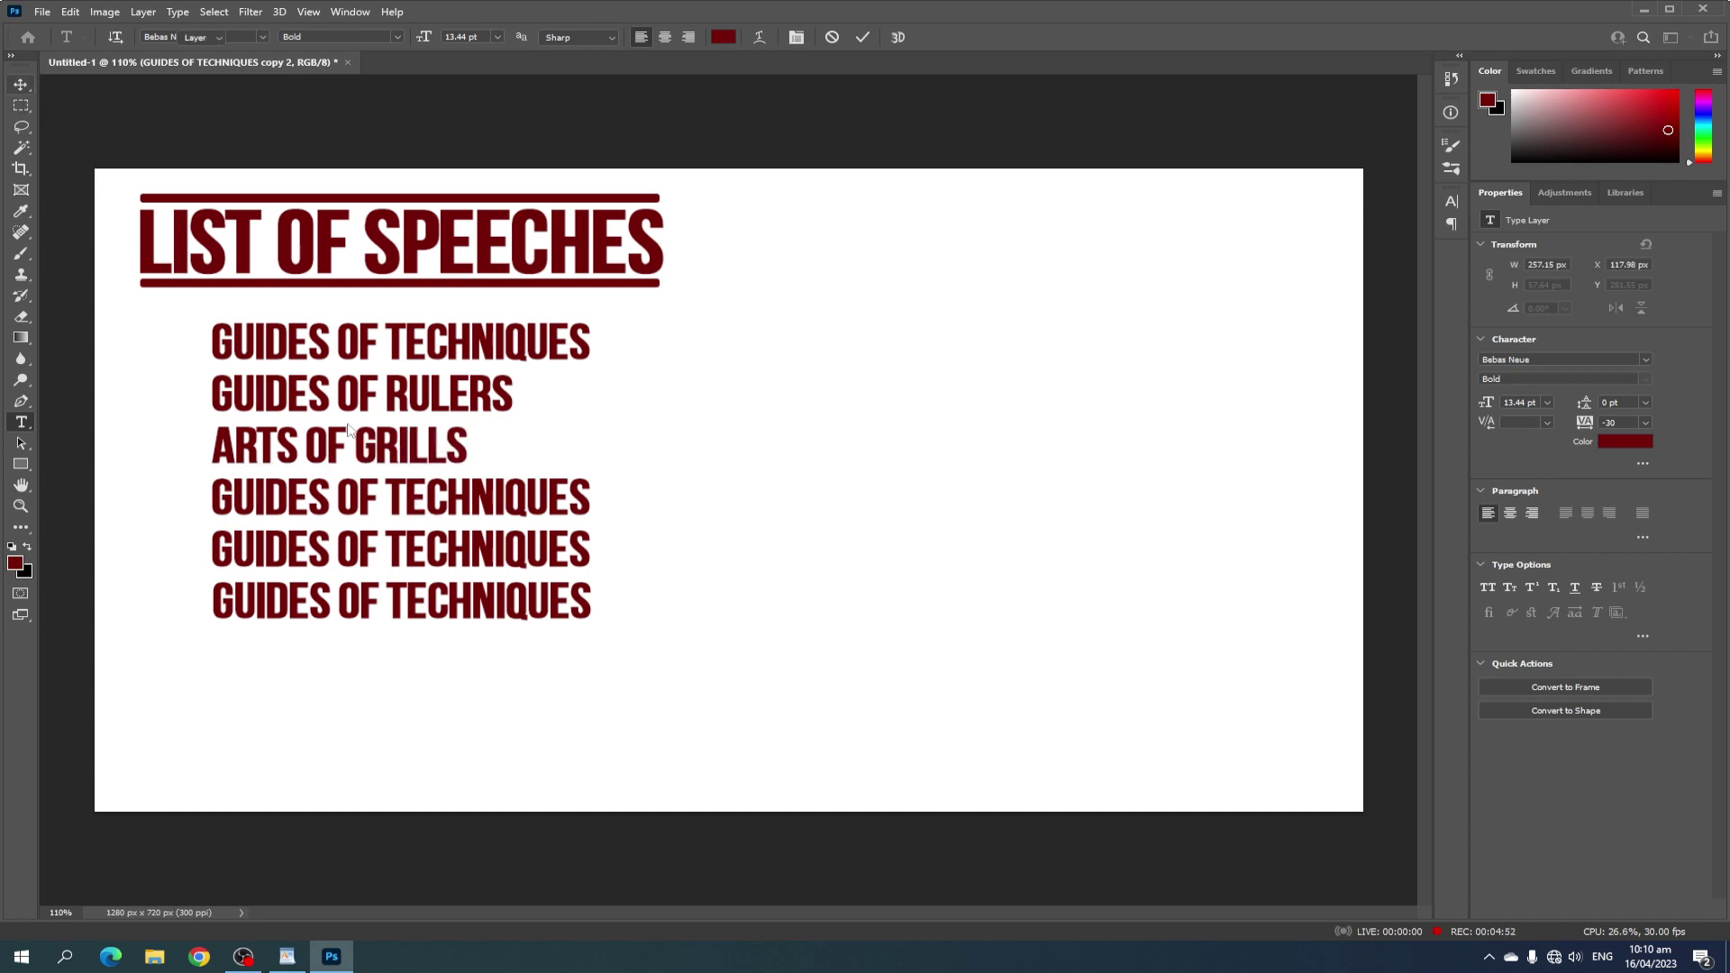
{"action": "double_click", "coordinate": [415, 507]}
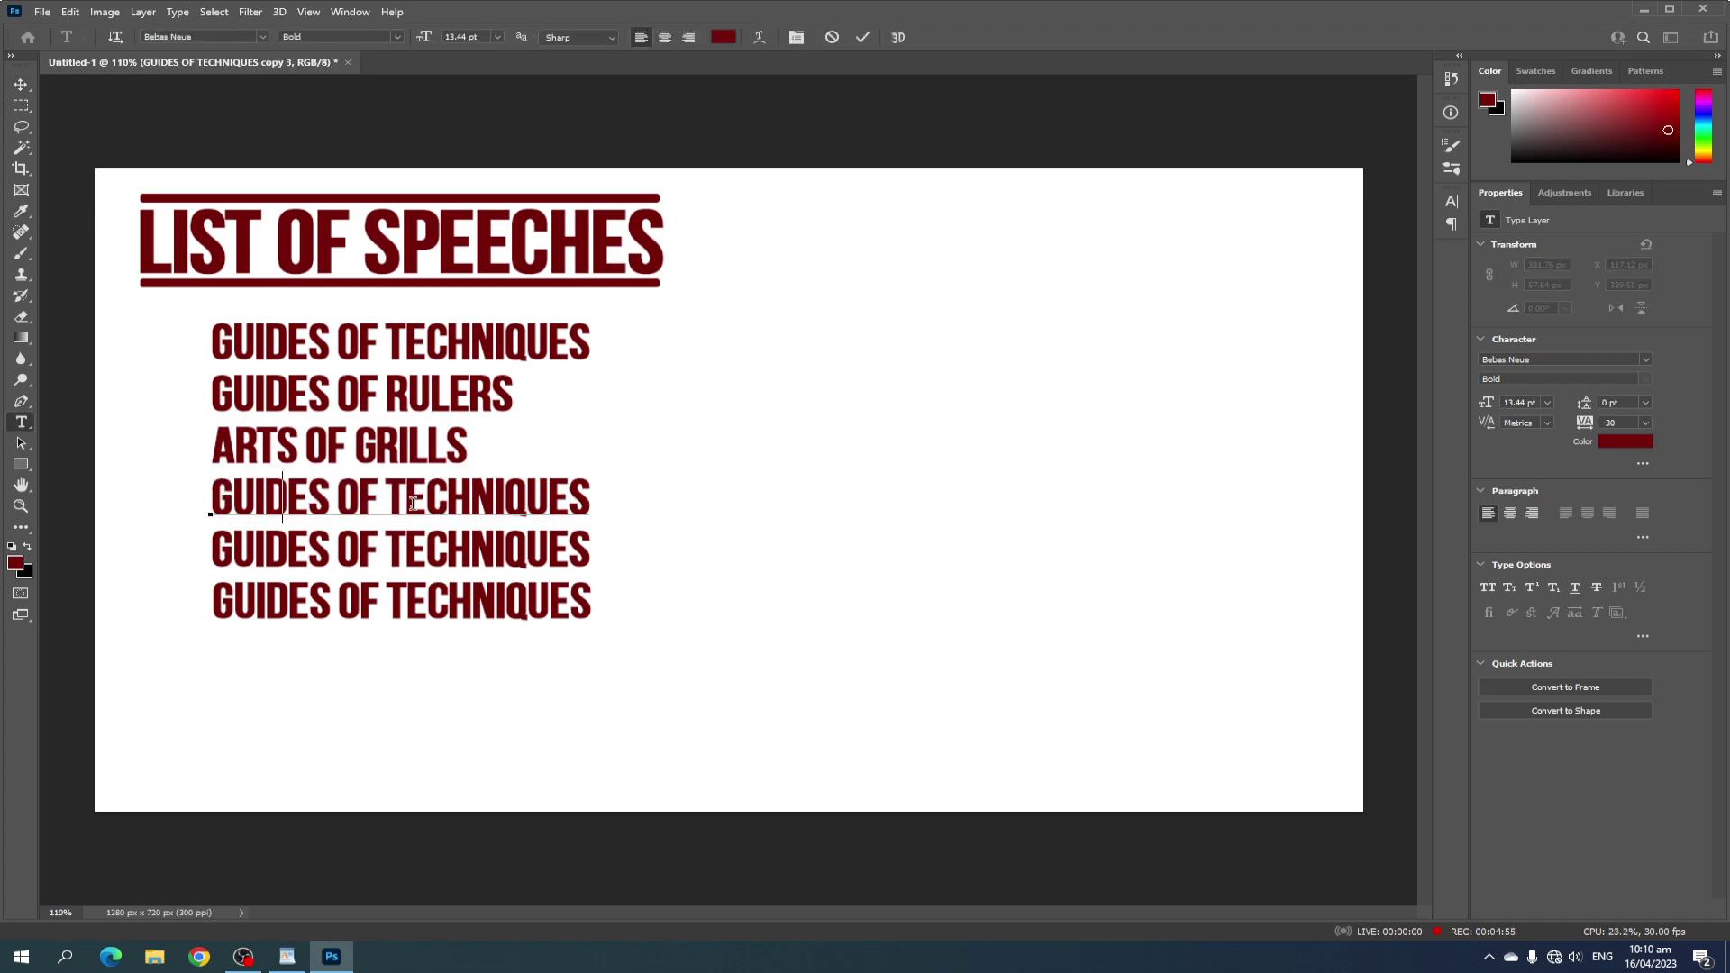
{"action": "type", "text": "FIBER OBTIMI"}
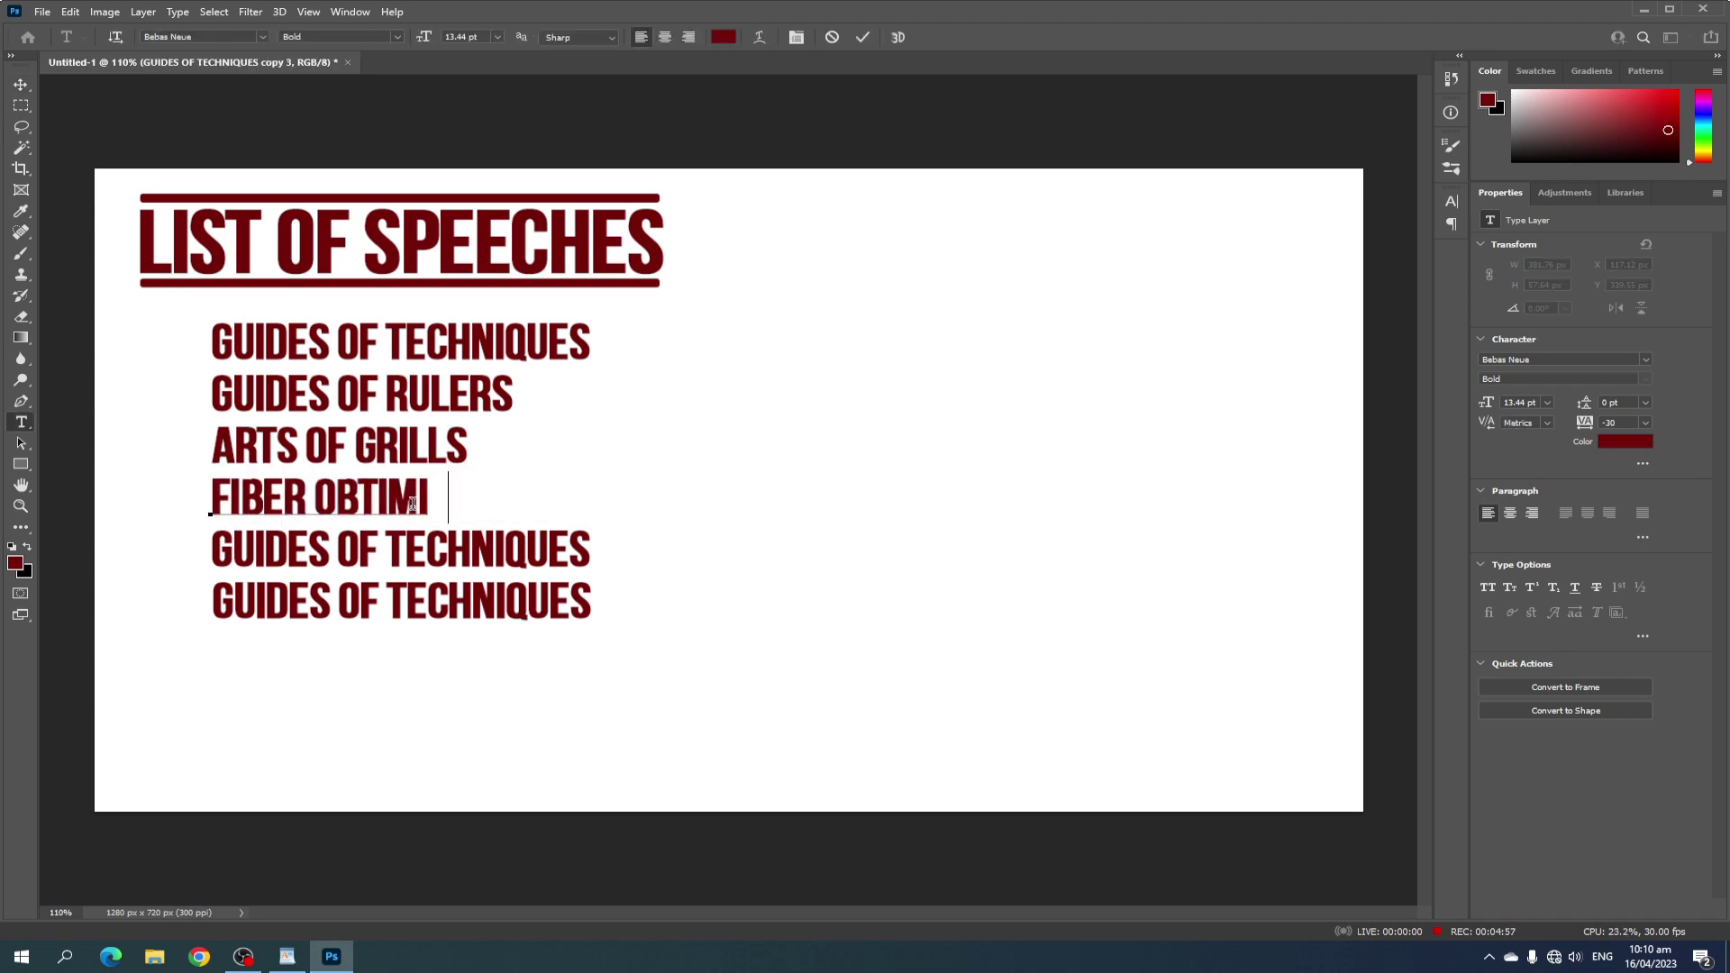
{"action": "type", "text": "ZE"}
Commit the FIBER OBTIMIZE line, then retype the fifth list line as FORMATION TOOLS.
{"action": "left_click", "coordinate": [20, 84]}
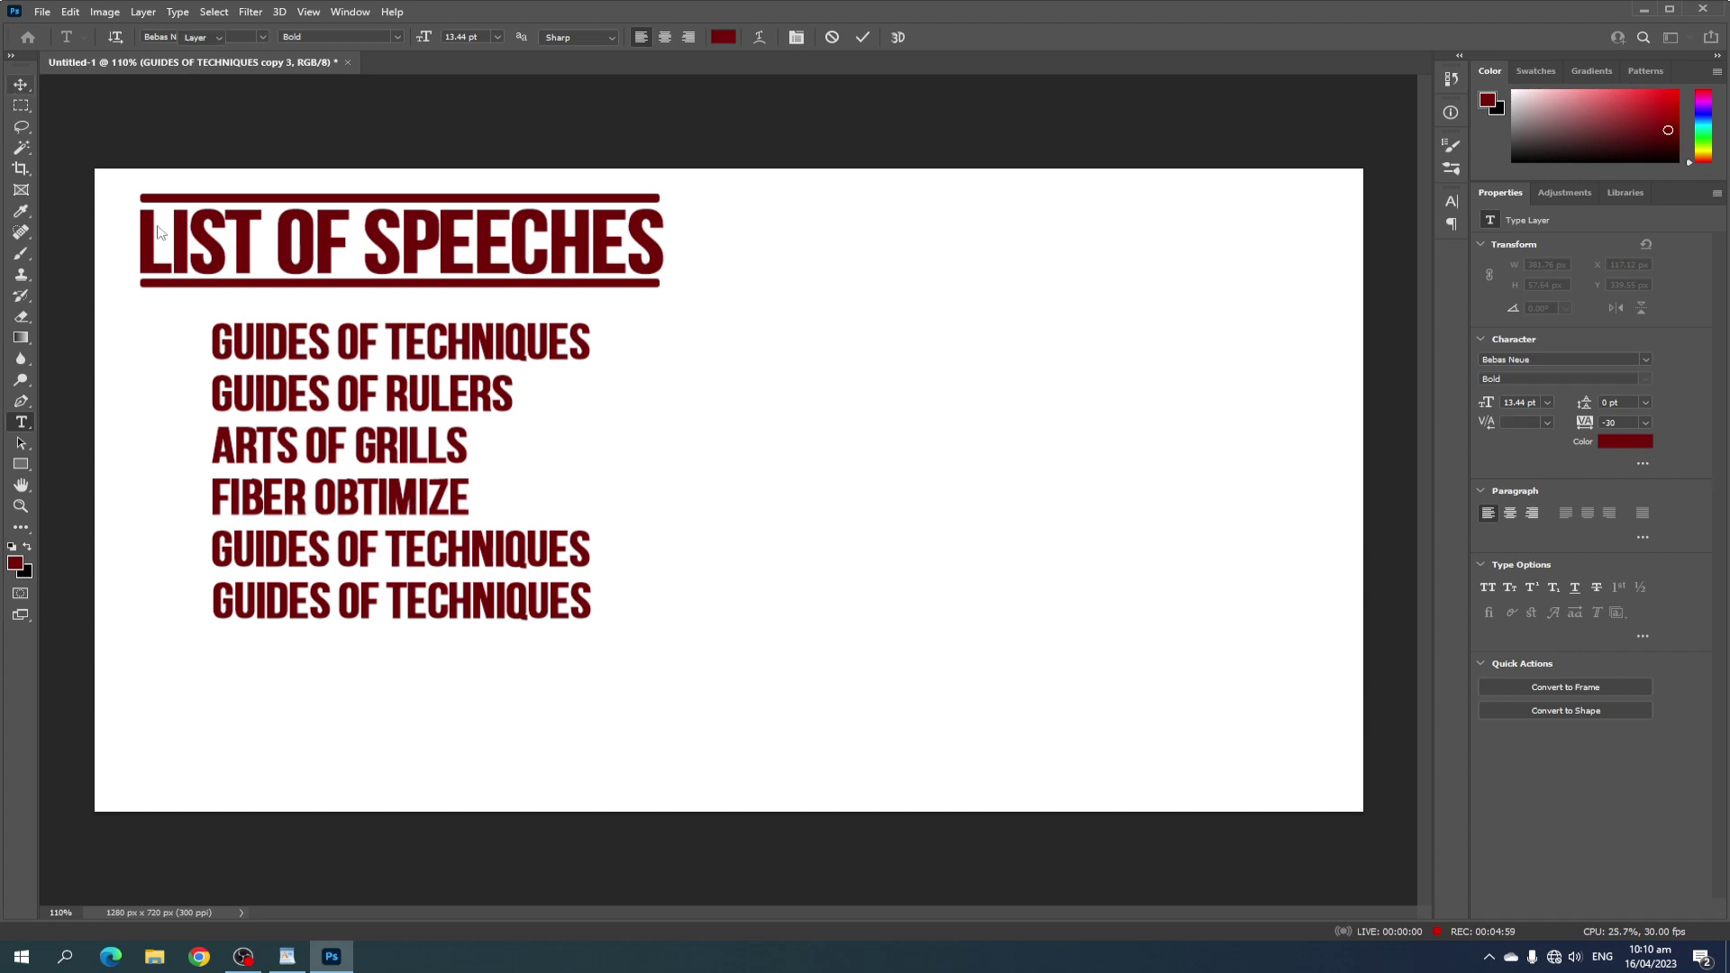
{"action": "double_click", "coordinate": [355, 548]}
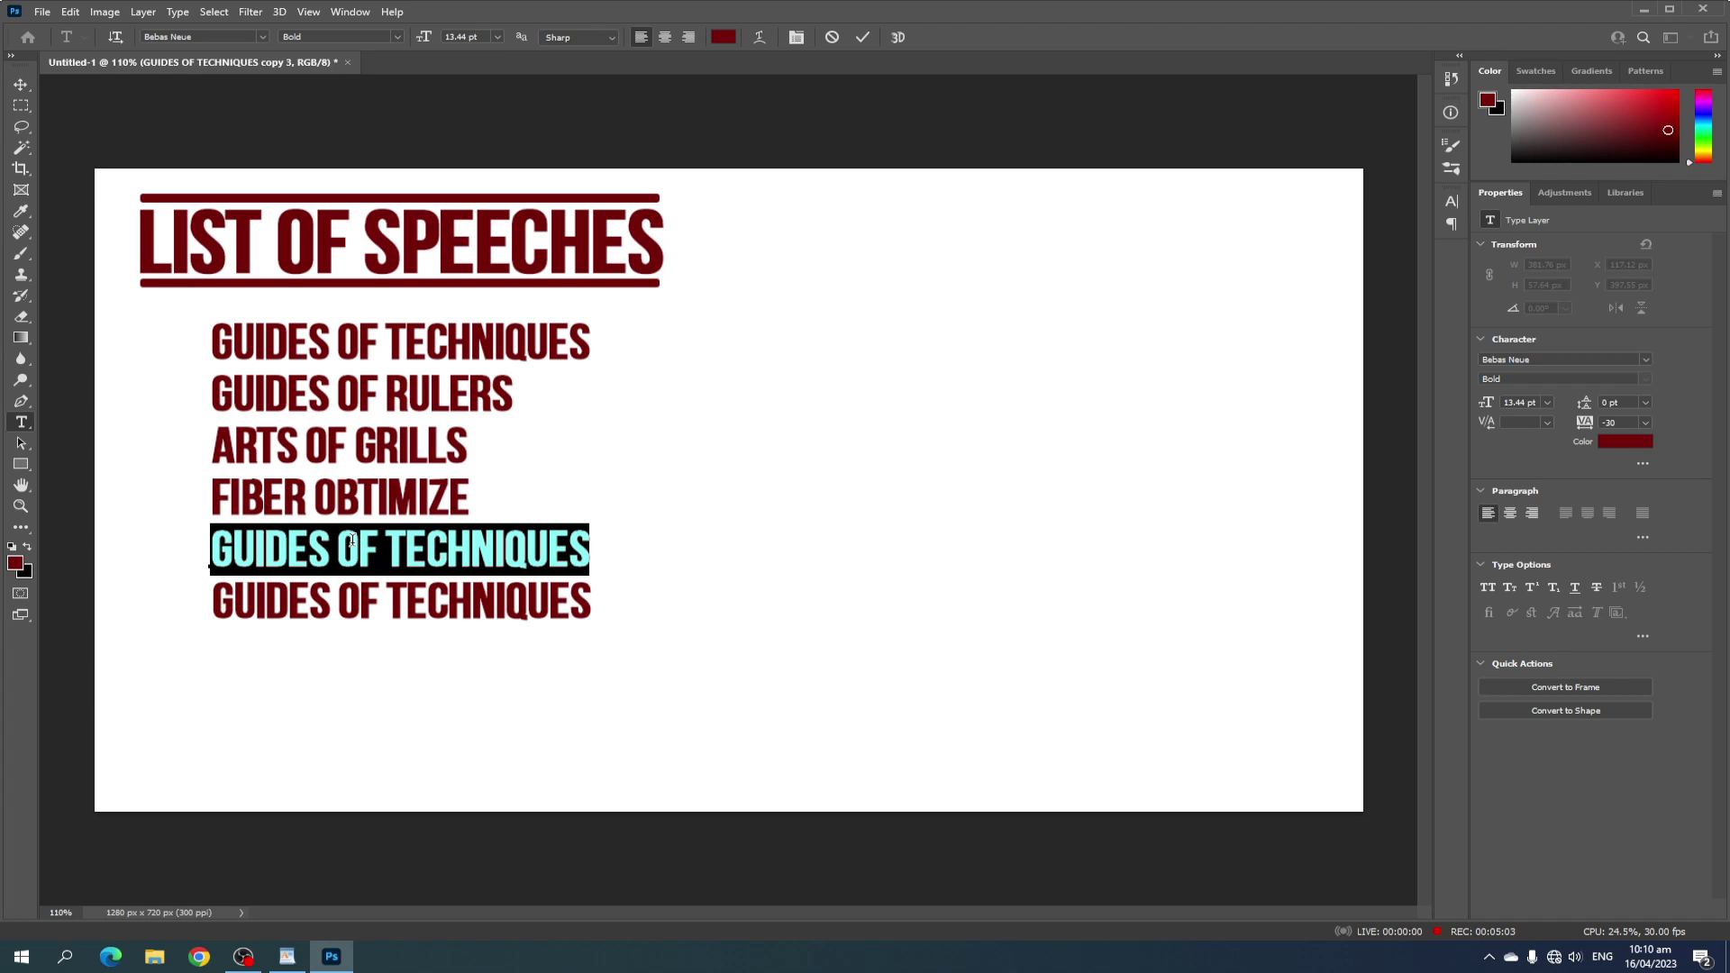
{"action": "type", "text": "FORMATIONA"}
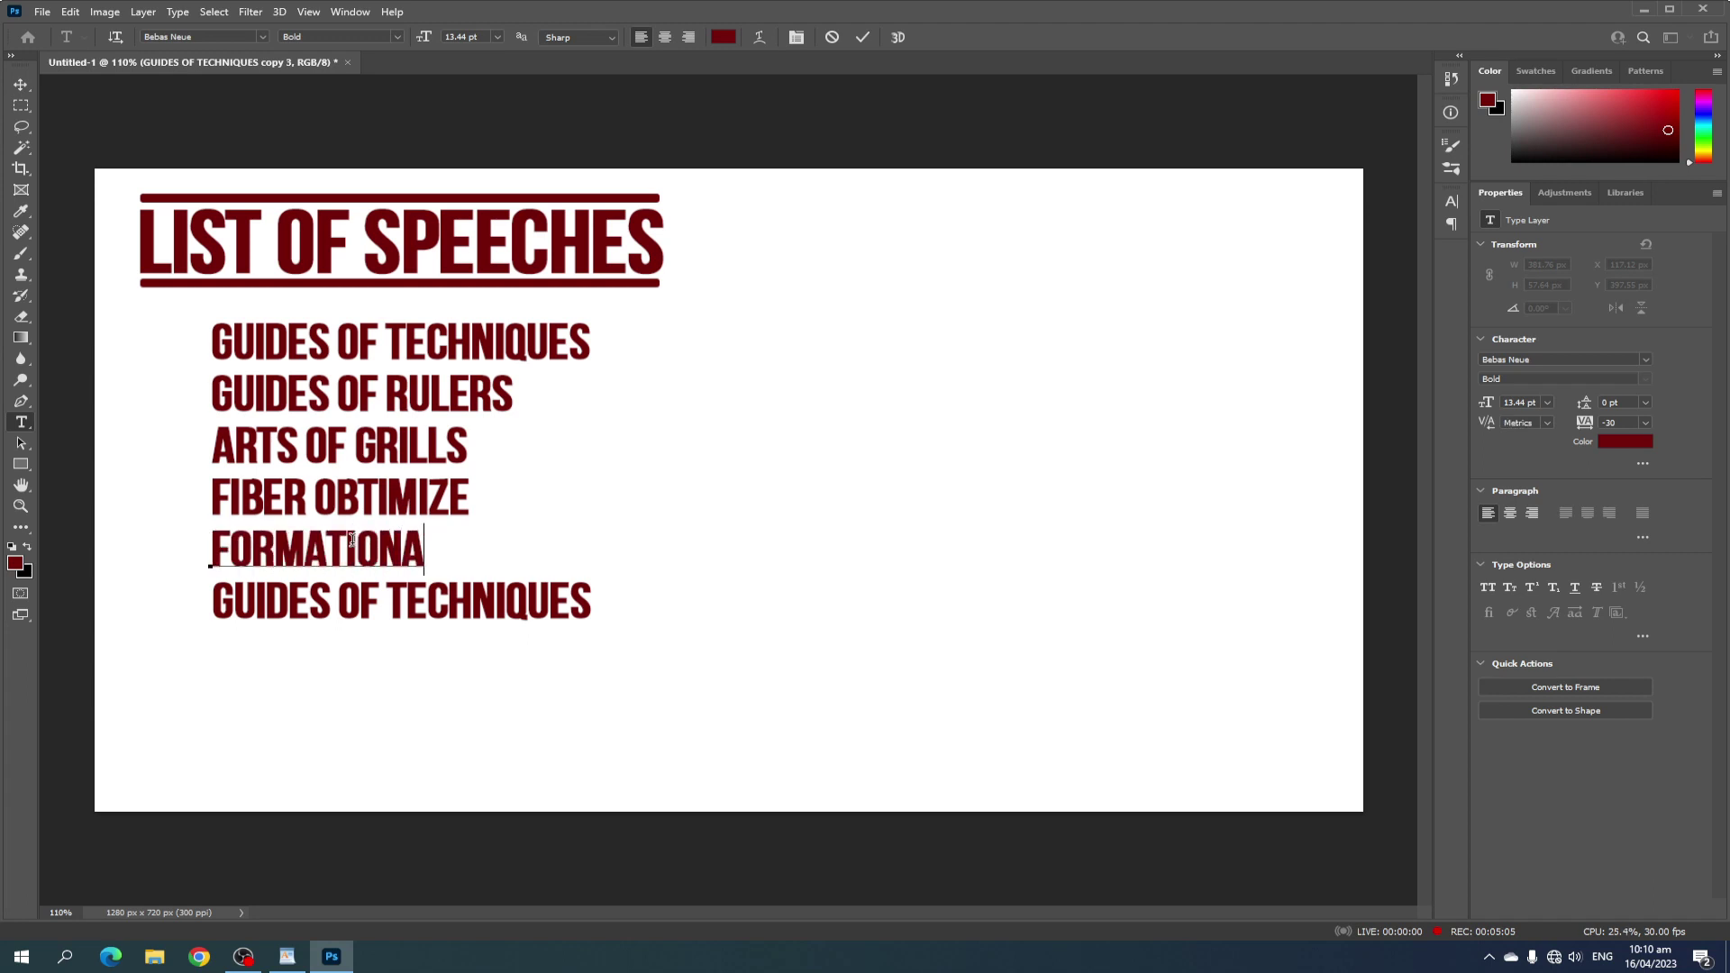
{"action": "key", "text": "BackSpace"}
{"action": "key", "text": "BackSpace"}
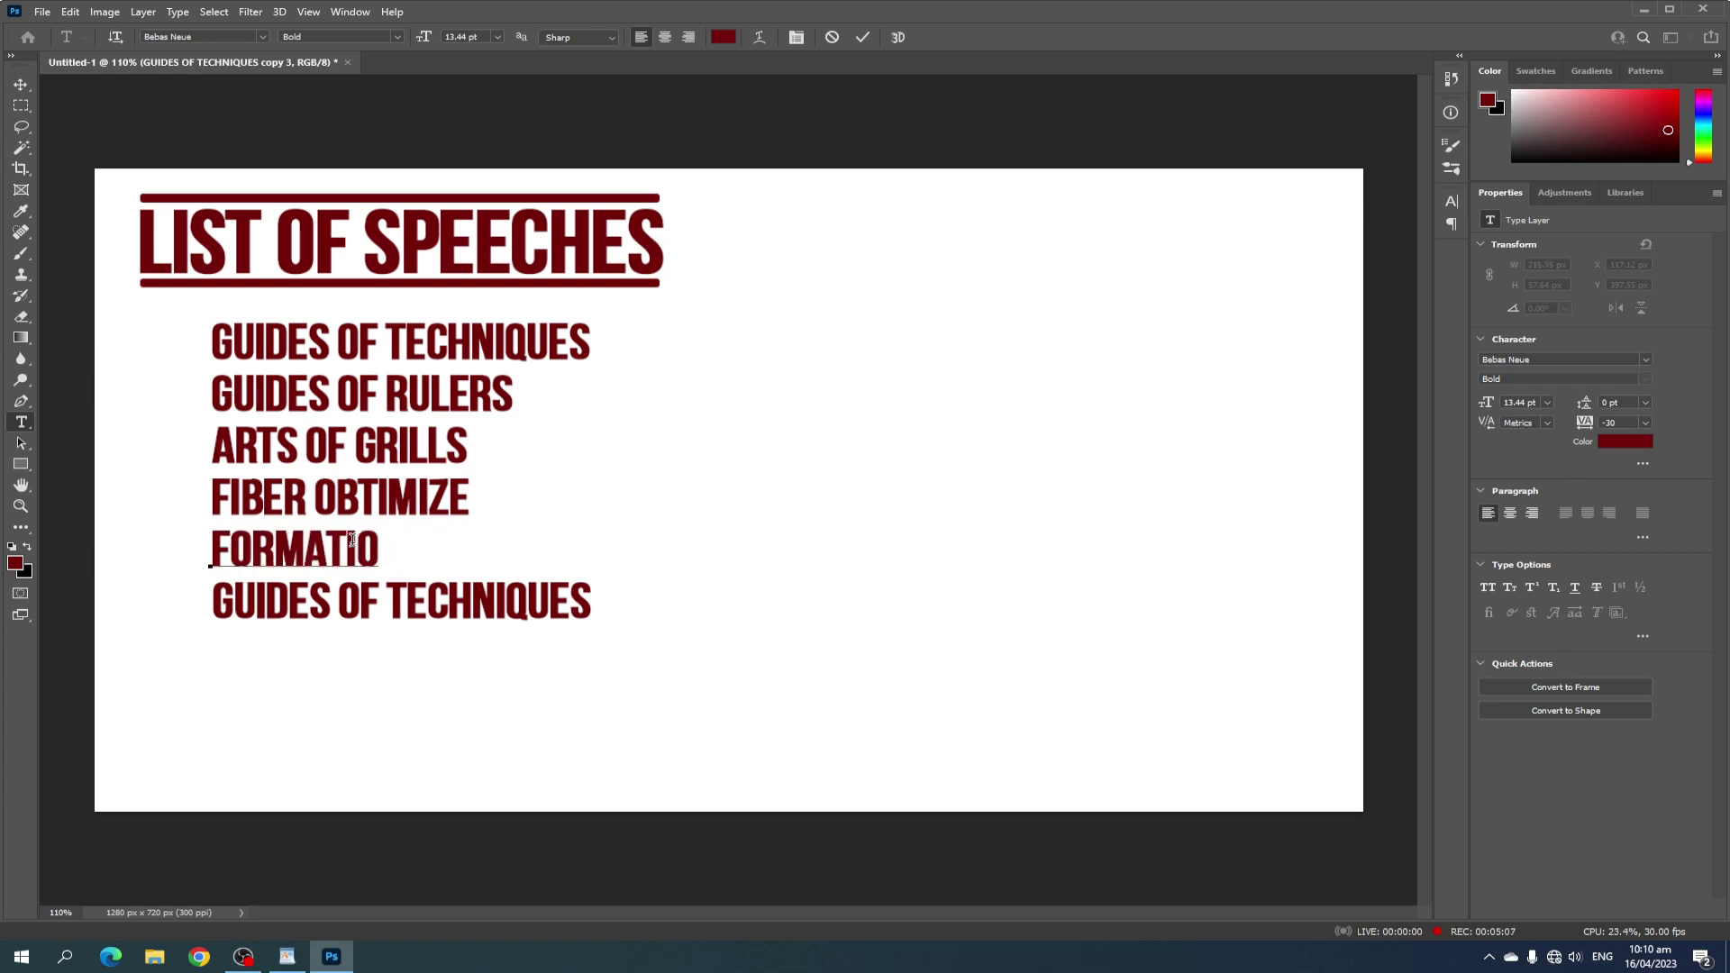
{"action": "type", "text": "N TOO"}
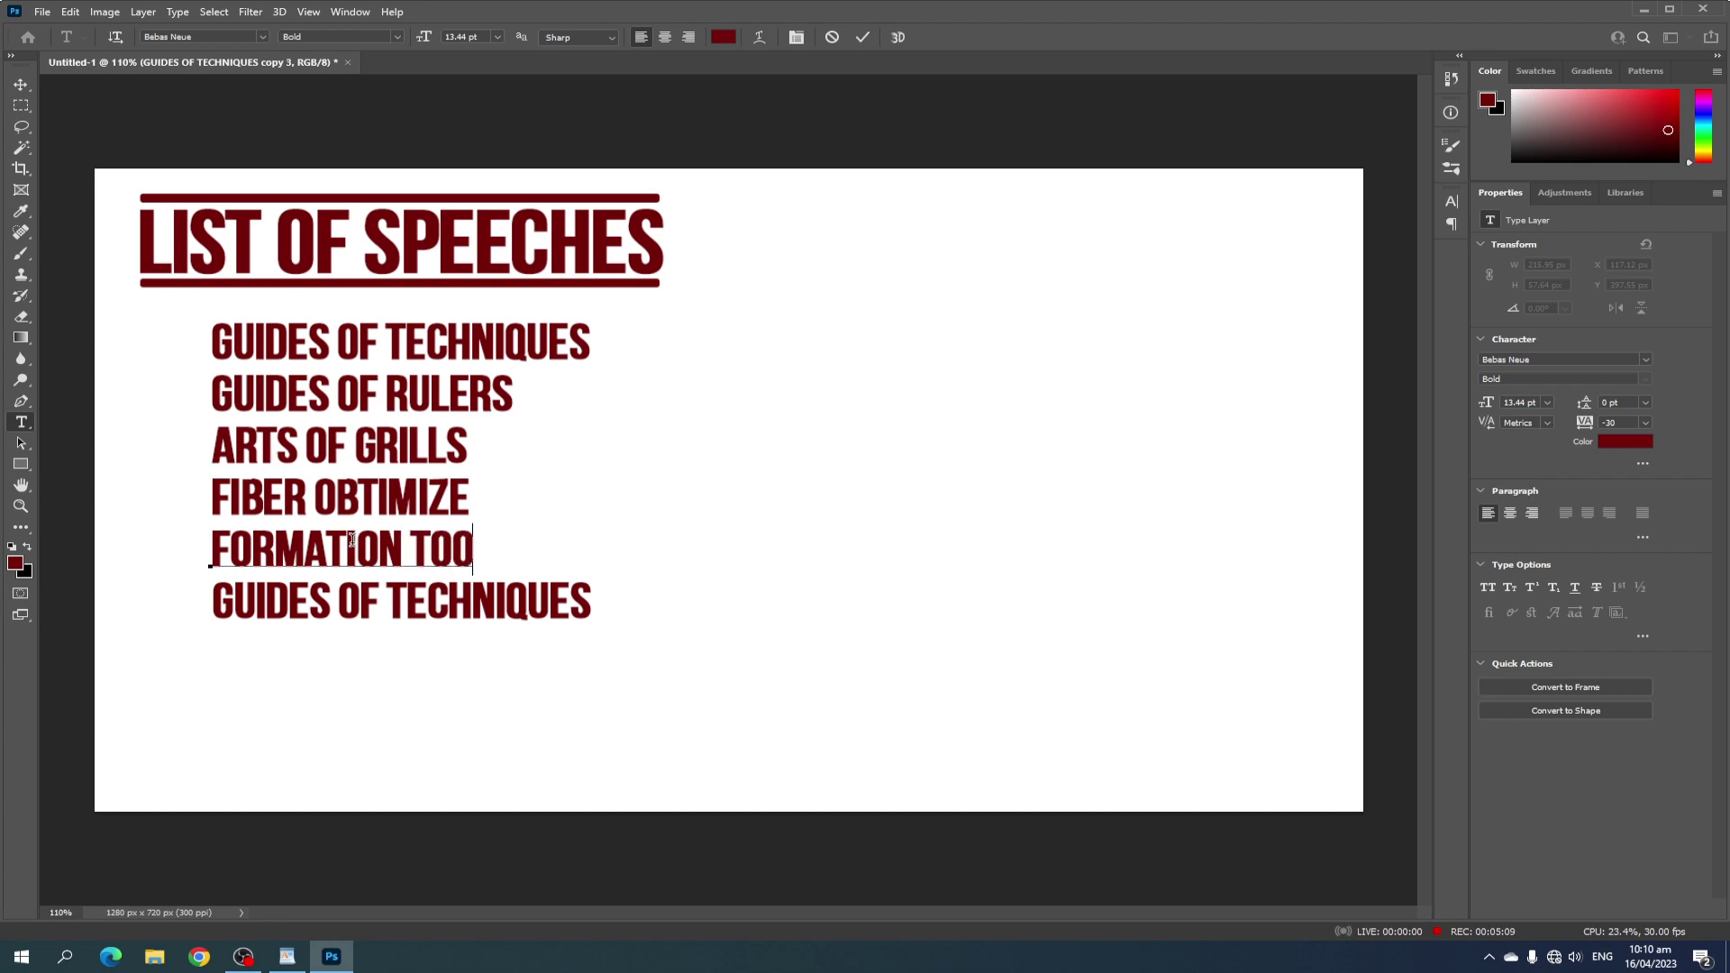
{"action": "type", "text": "LS"}
{"action": "left_click", "coordinate": [20, 84]}
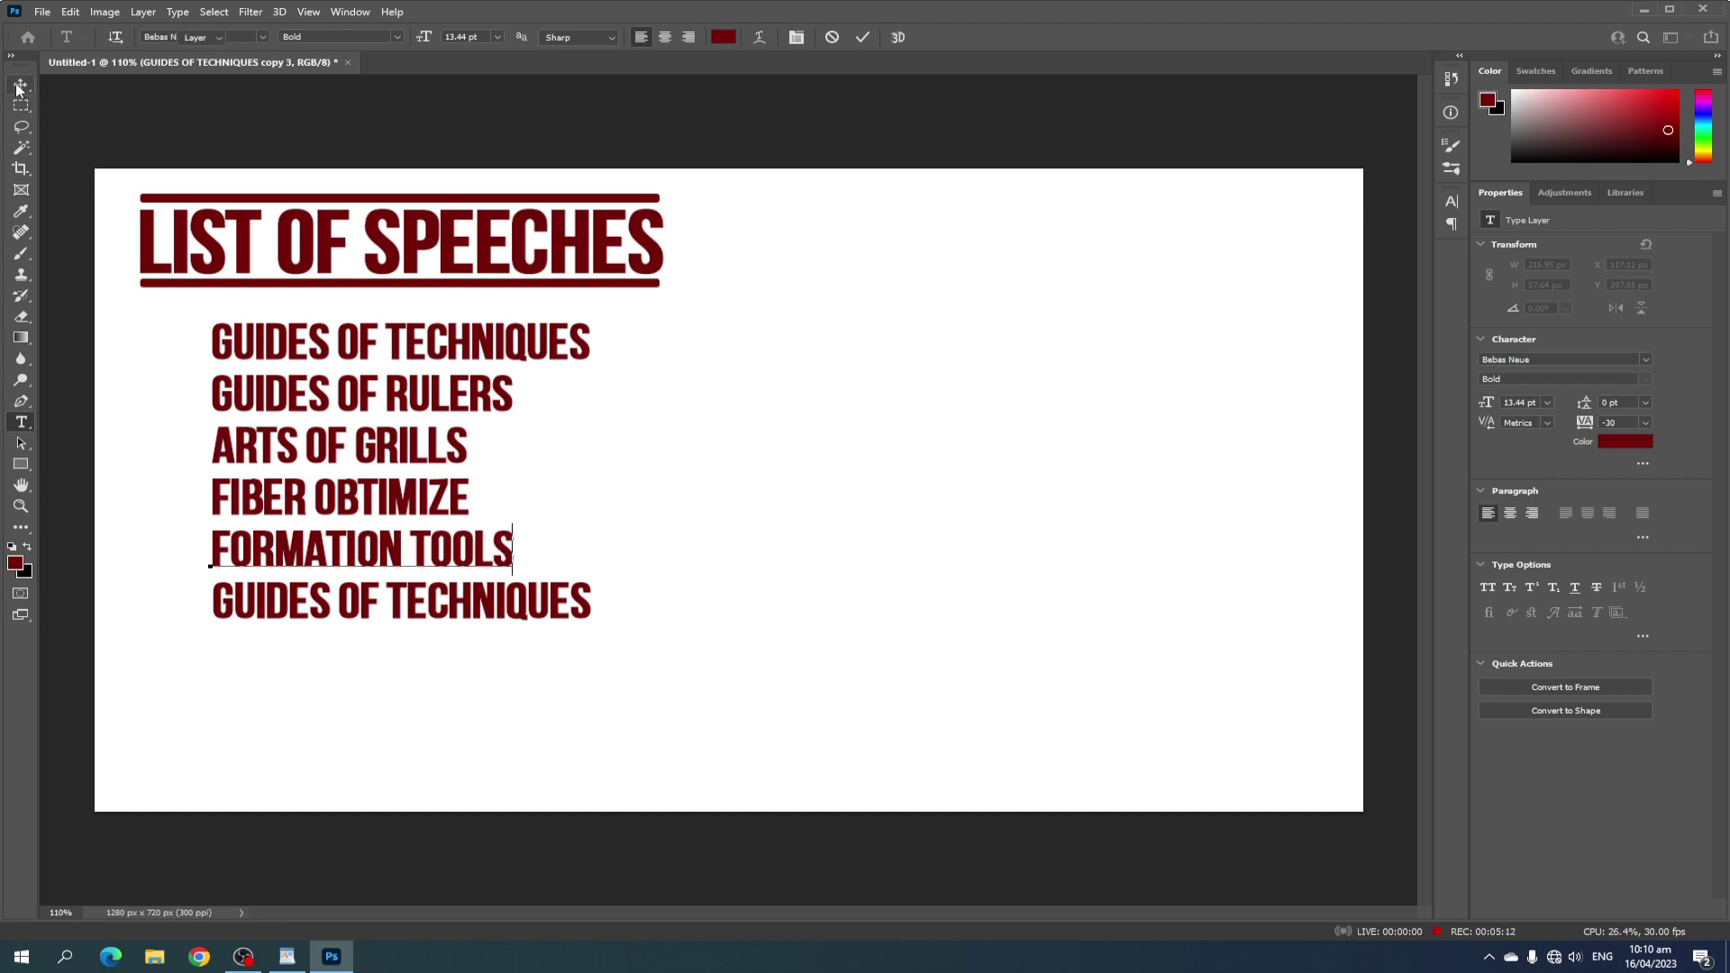
Retype the sixth list line as CIRCLE OF GRAVITY, correcting the misspellings.
{"action": "left_click", "coordinate": [402, 604]}
{"action": "double_click", "coordinate": [400, 595]}
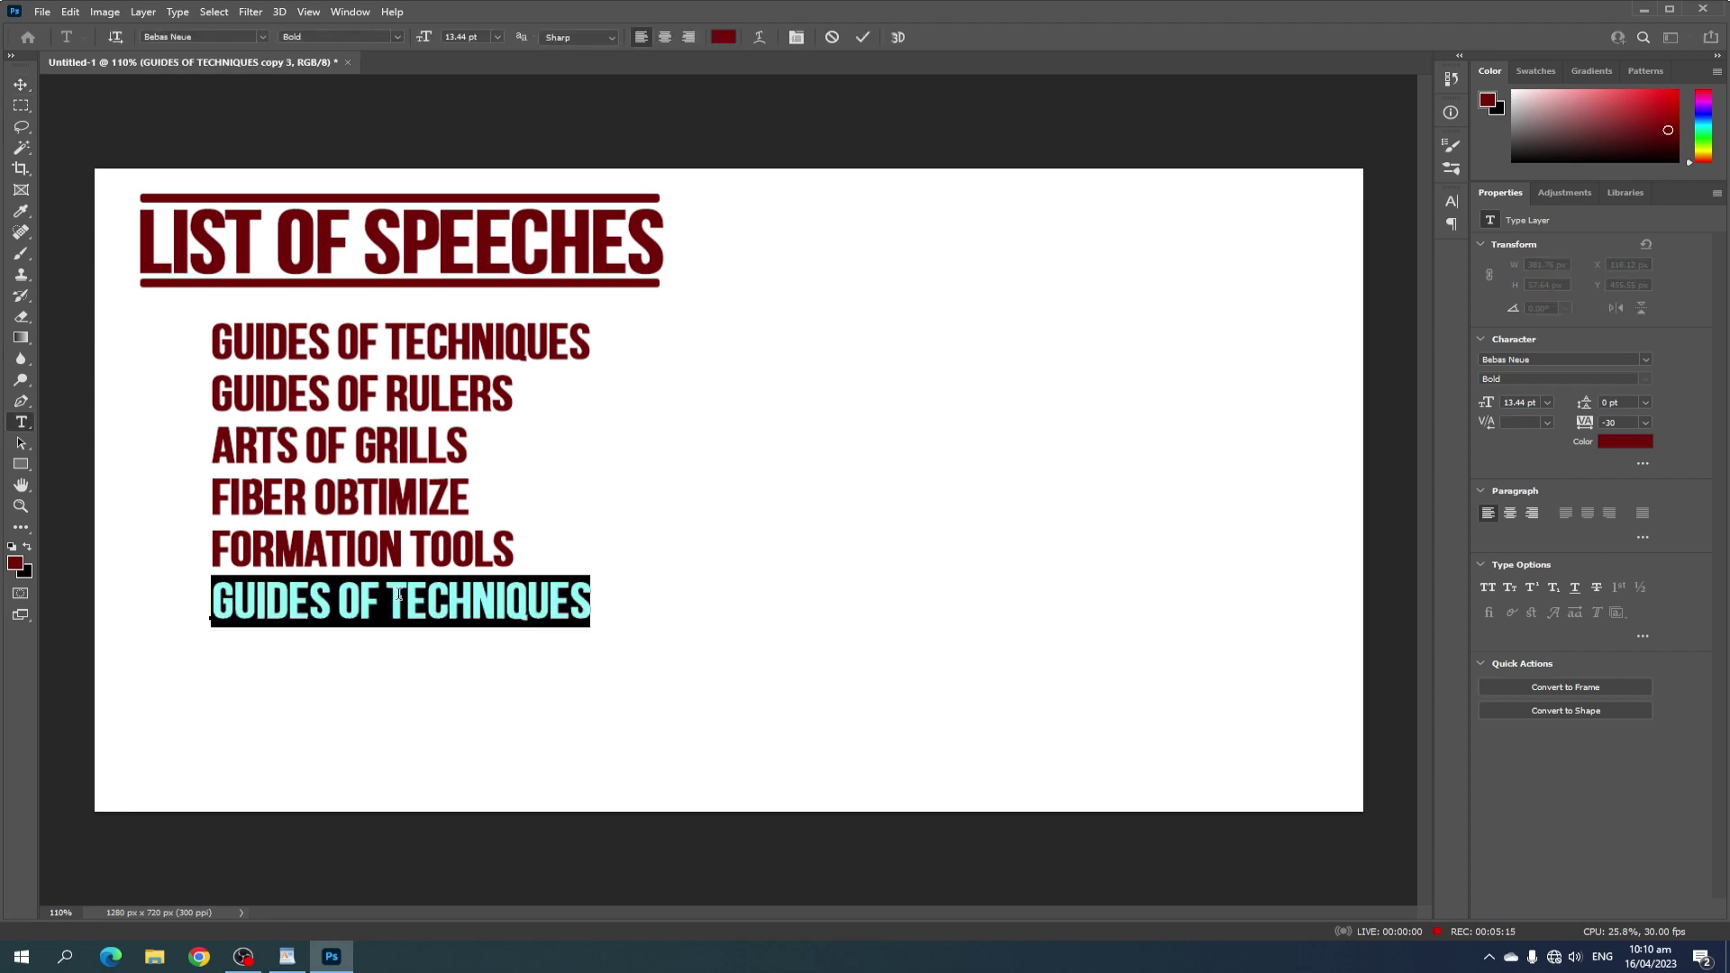
{"action": "type", "text": "CRILCE"}
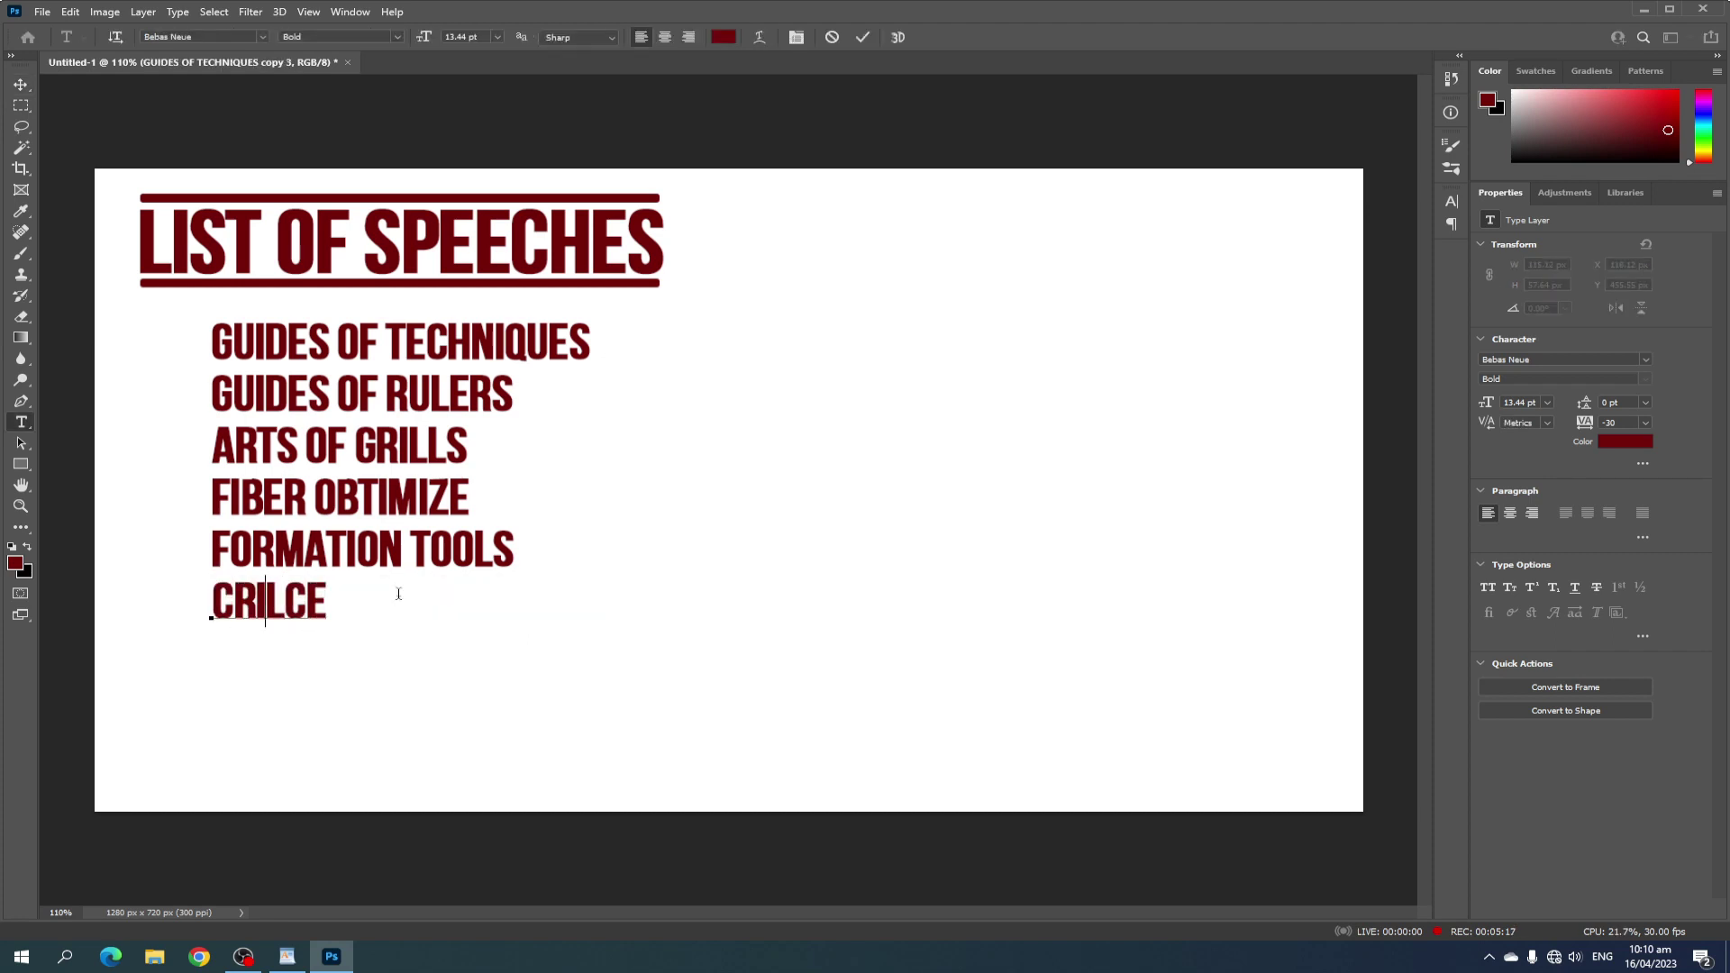
{"action": "key", "text": "ctrl+a"}
{"action": "type", "text": "CIR"}
{"action": "key", "text": "BackSpace"}
{"action": "type", "text": "IRCL"}
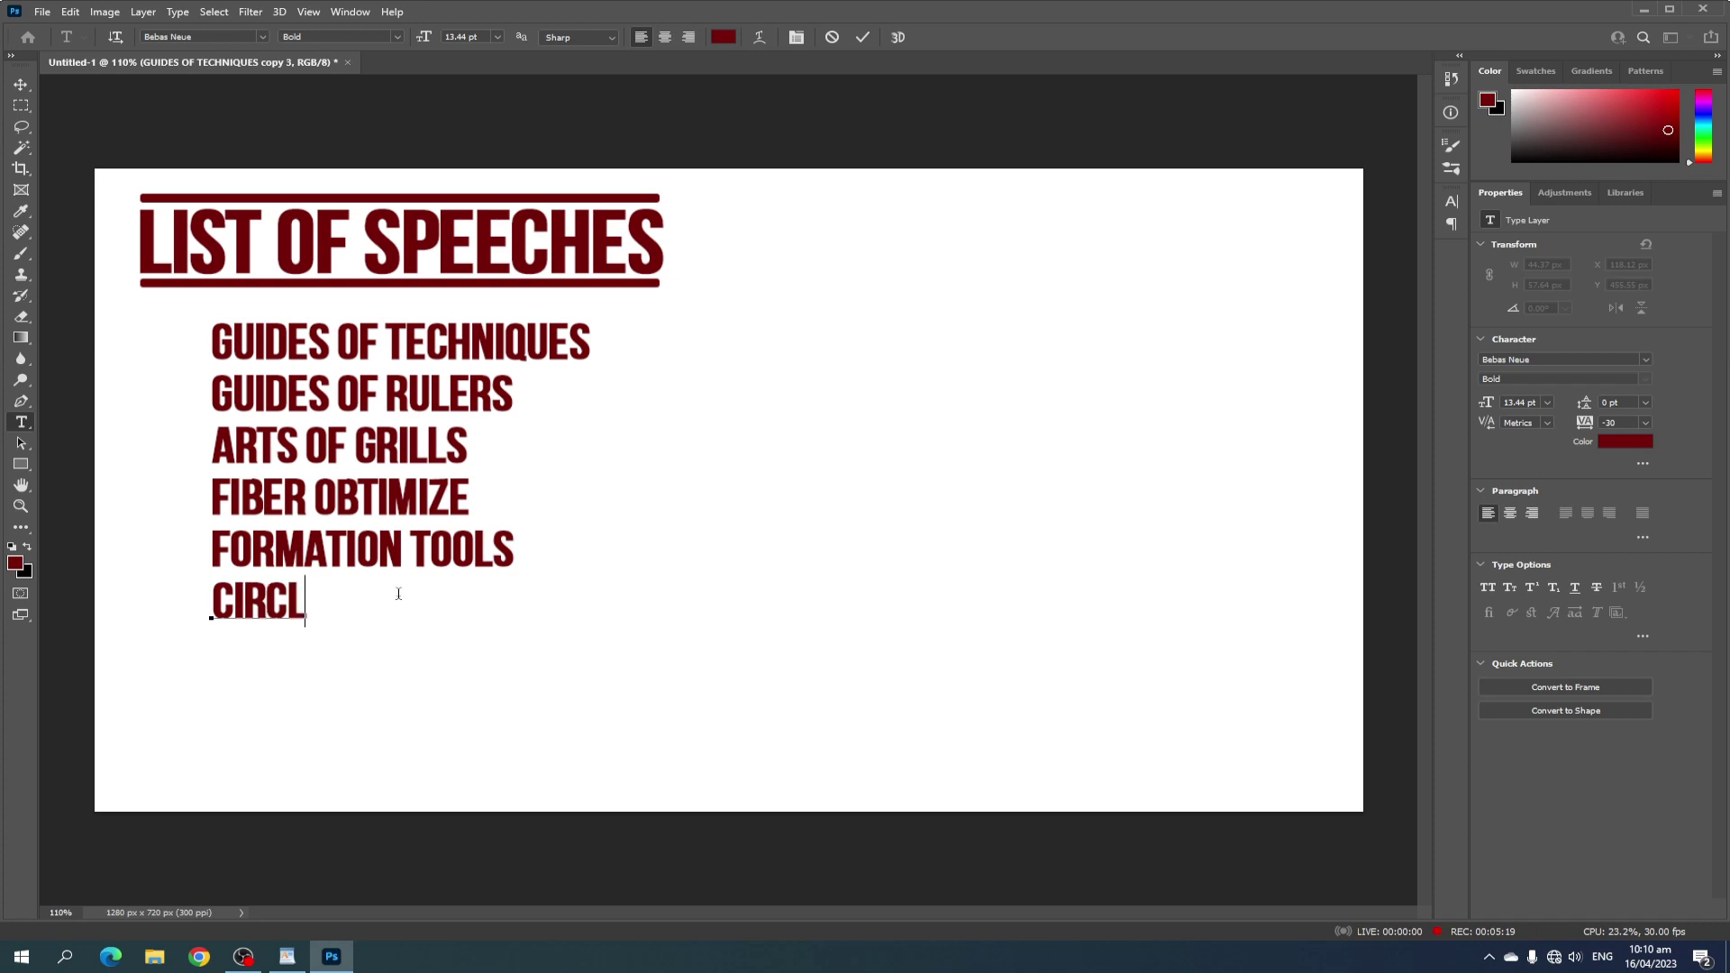
{"action": "type", "text": "E OF GRAVITY"}
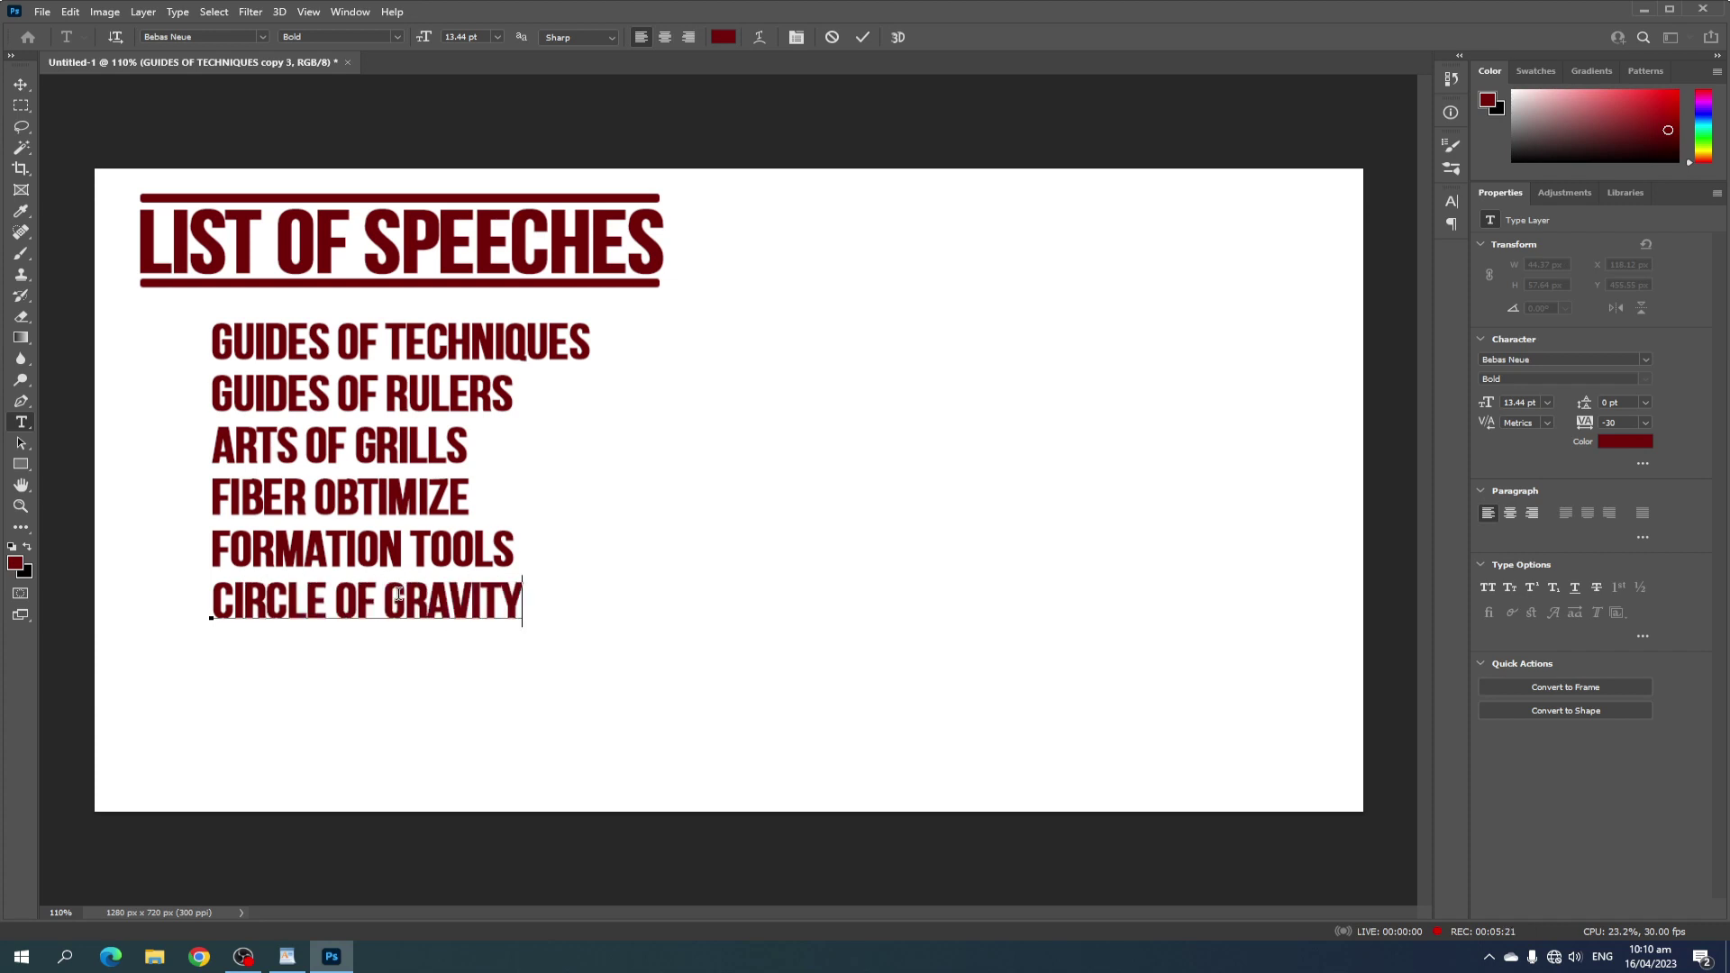
Commit the CIRCLE OF GRAVITY text, deselect, and select the GUIDES OF TECHNIQUES layer.
{"action": "left_click", "coordinate": [20, 83]}
{"action": "left_click", "coordinate": [660, 556]}
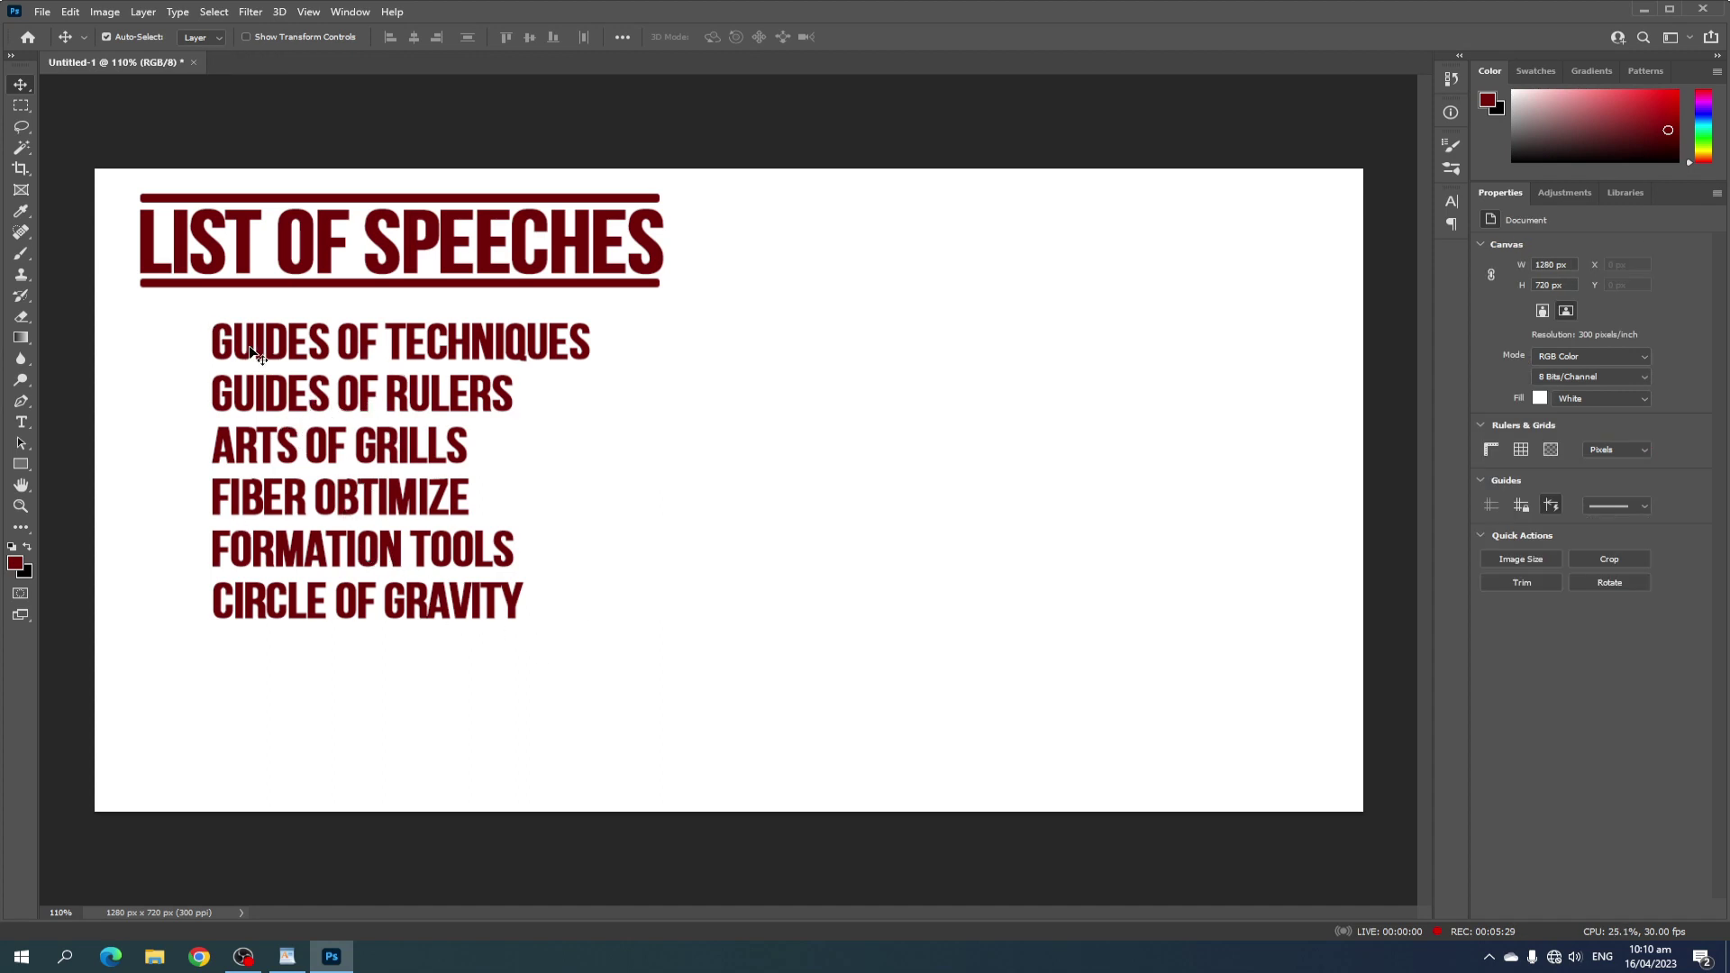
{"action": "left_click", "coordinate": [394, 351]}
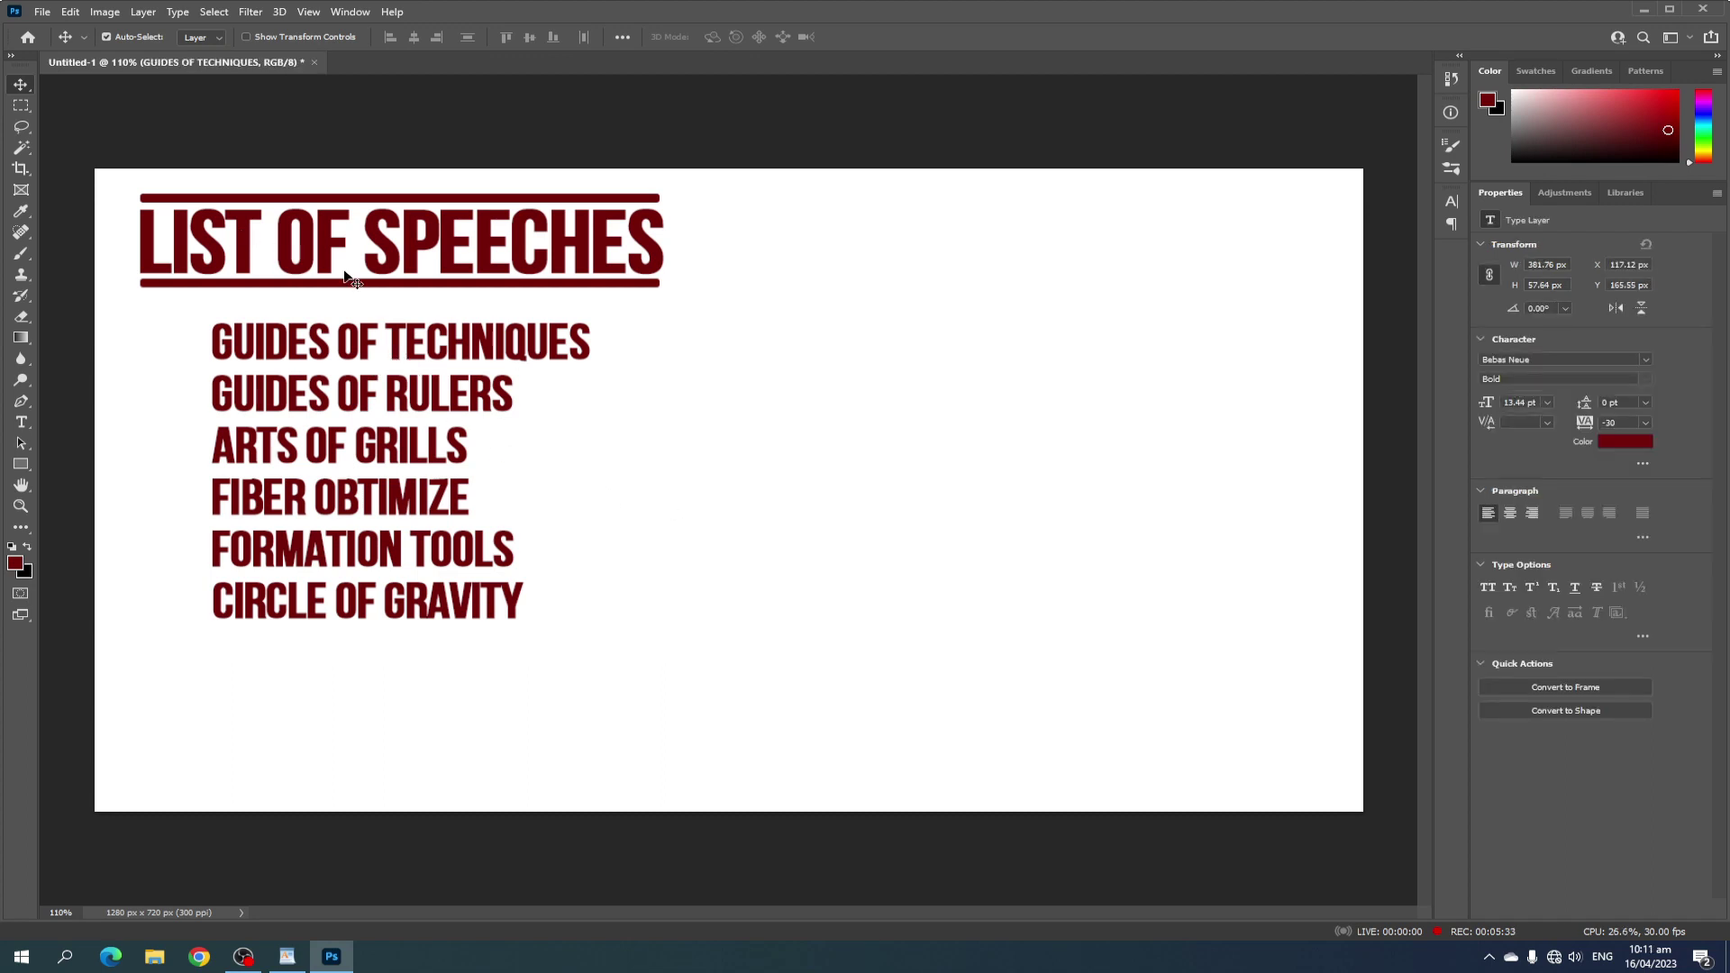